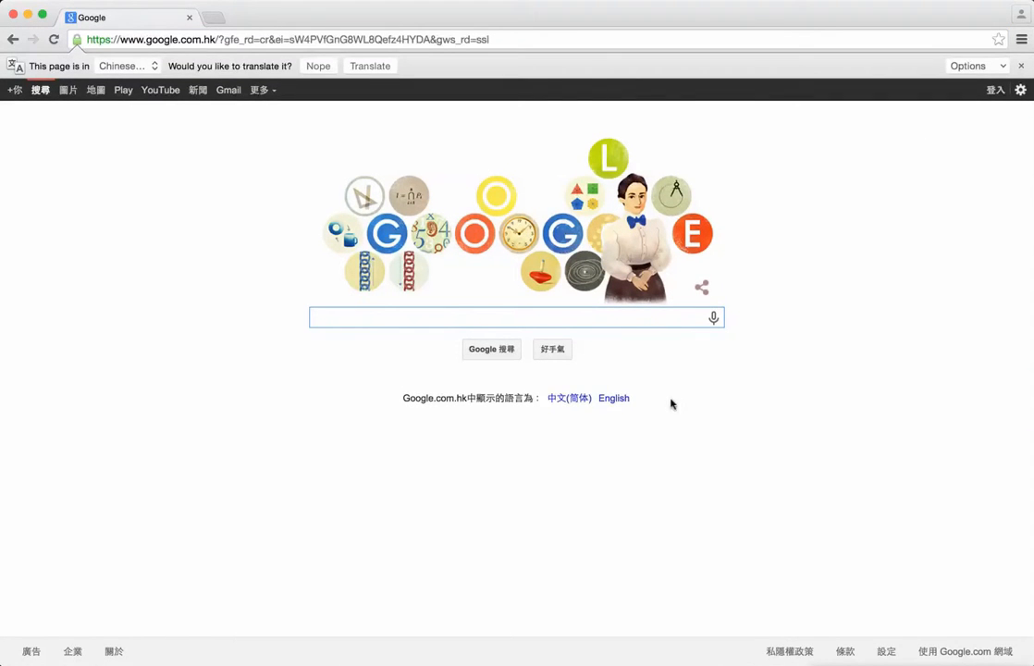
# Step: Switch the Google page to English and sign in with the account's e-mail and password, saving the password in the browser
pyautogui.click(613, 399)
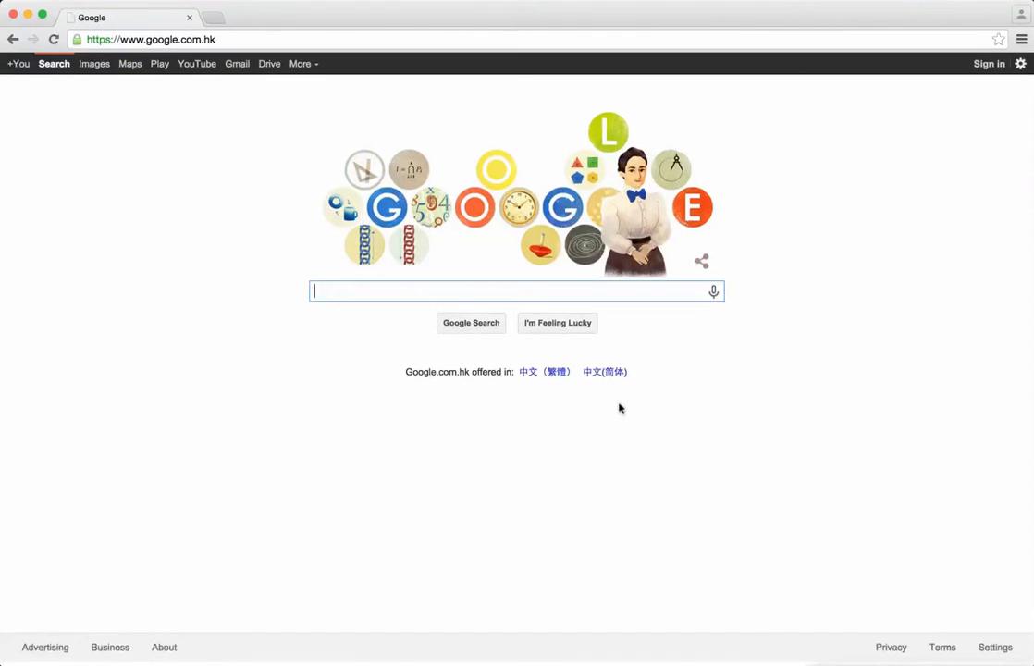
pyautogui.click(989, 64)
pyautogui.press('Tab')
pyautogui.write('p')
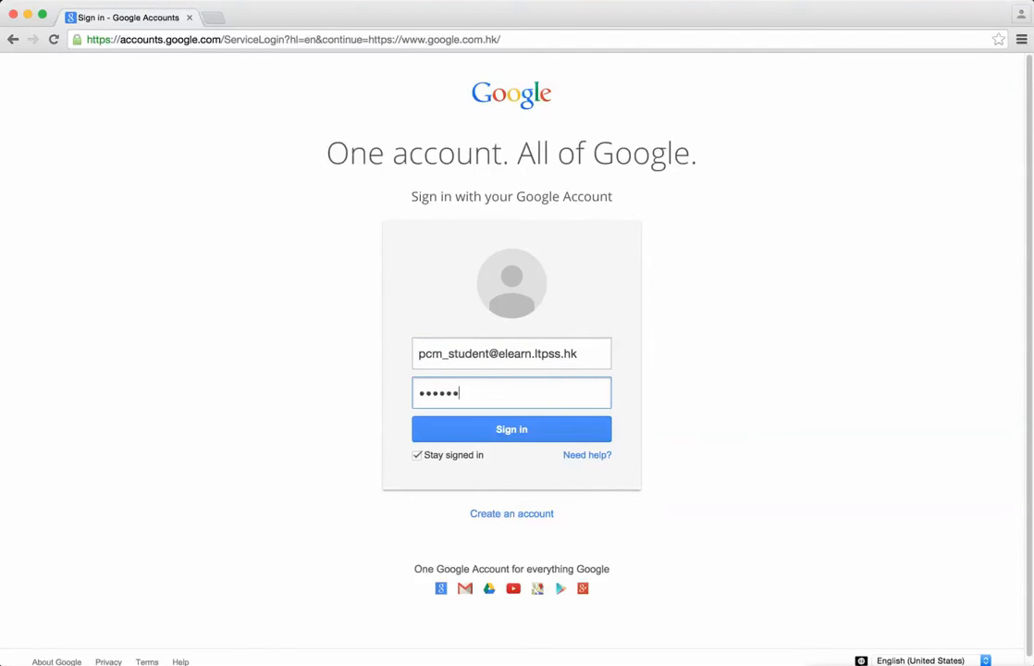
pyautogui.write('••')
pyautogui.click(522, 428)
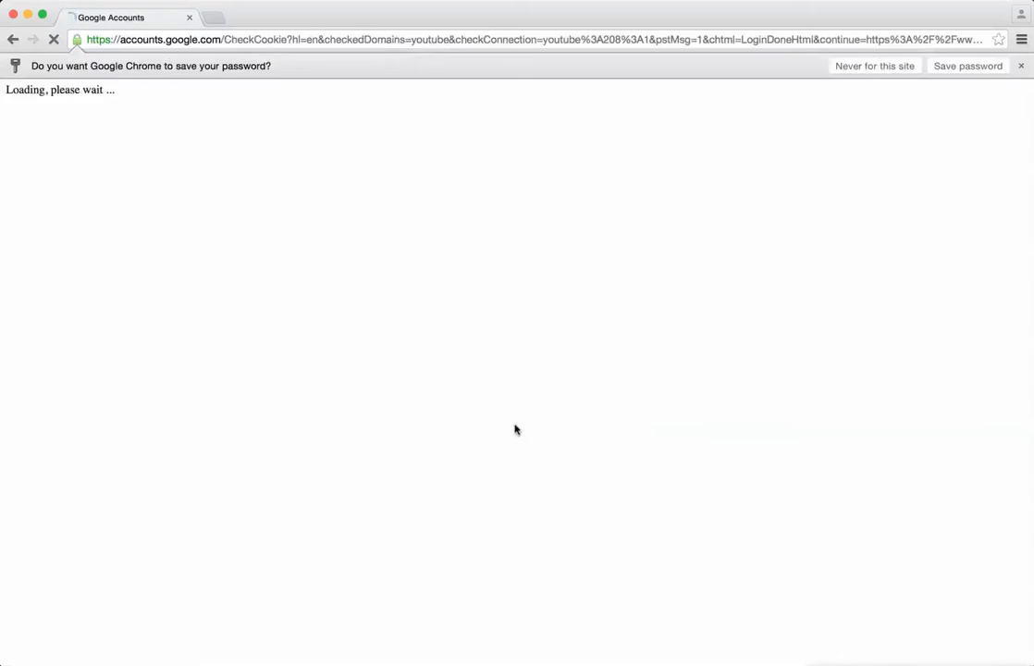
pyautogui.click(968, 64)
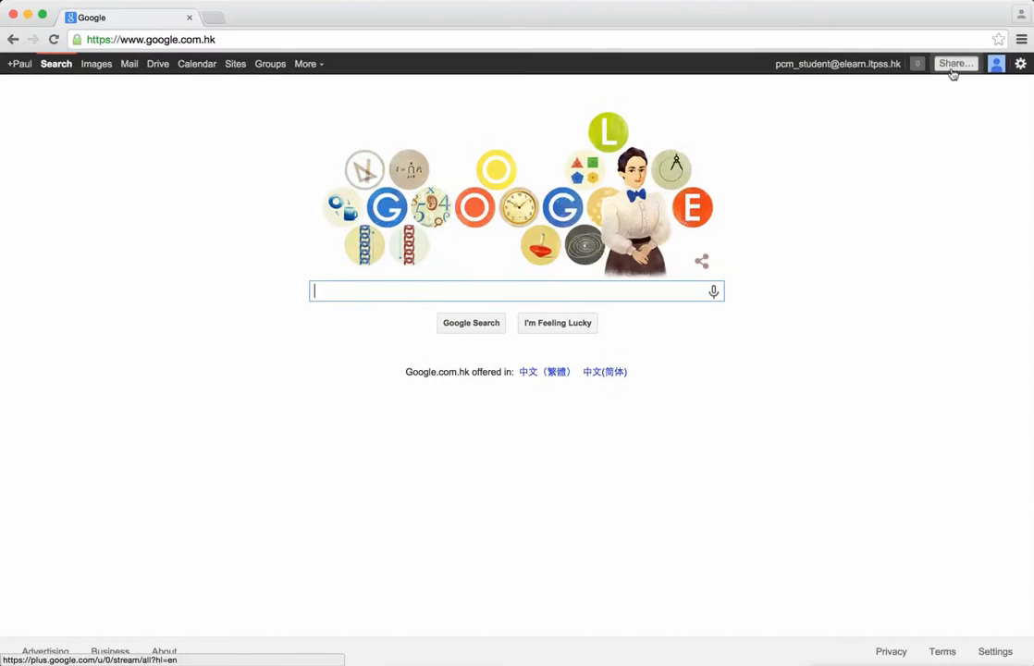
# Step: Go to Google Sites and start creating a new site
pyautogui.click(236, 65)
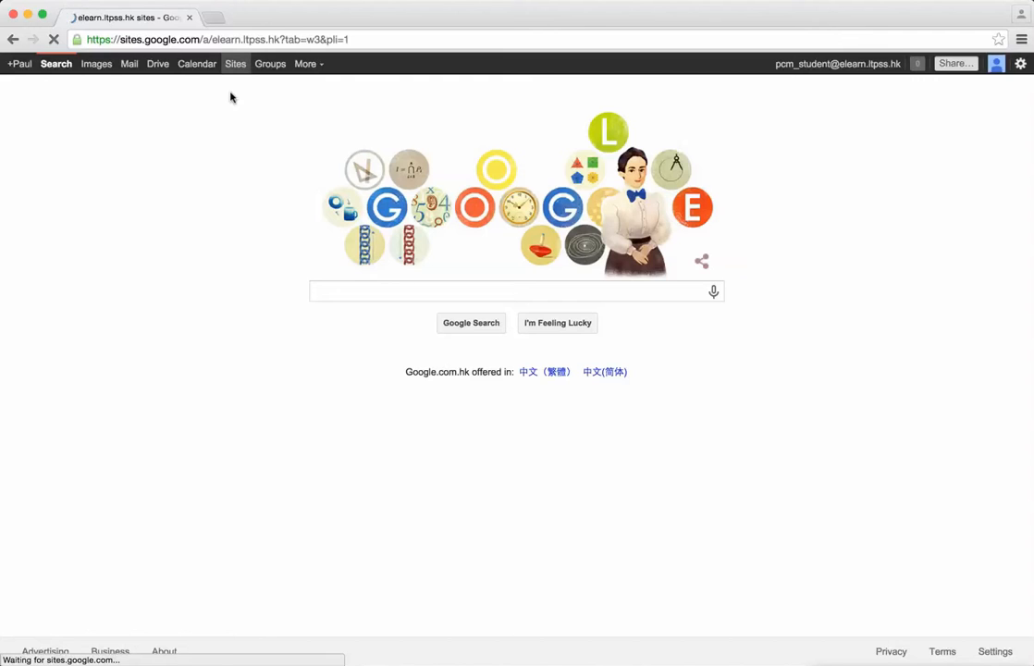
pyautogui.moveTo(121, 41); pyautogui.dragTo(198, 40)
pyautogui.click(378, 315)
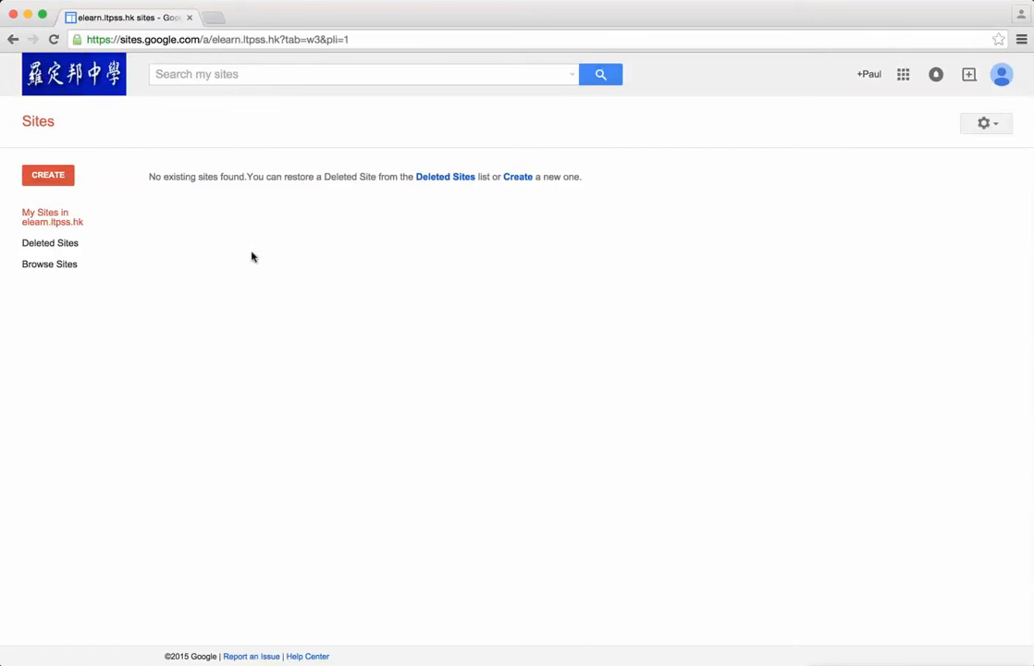
pyautogui.click(67, 174)
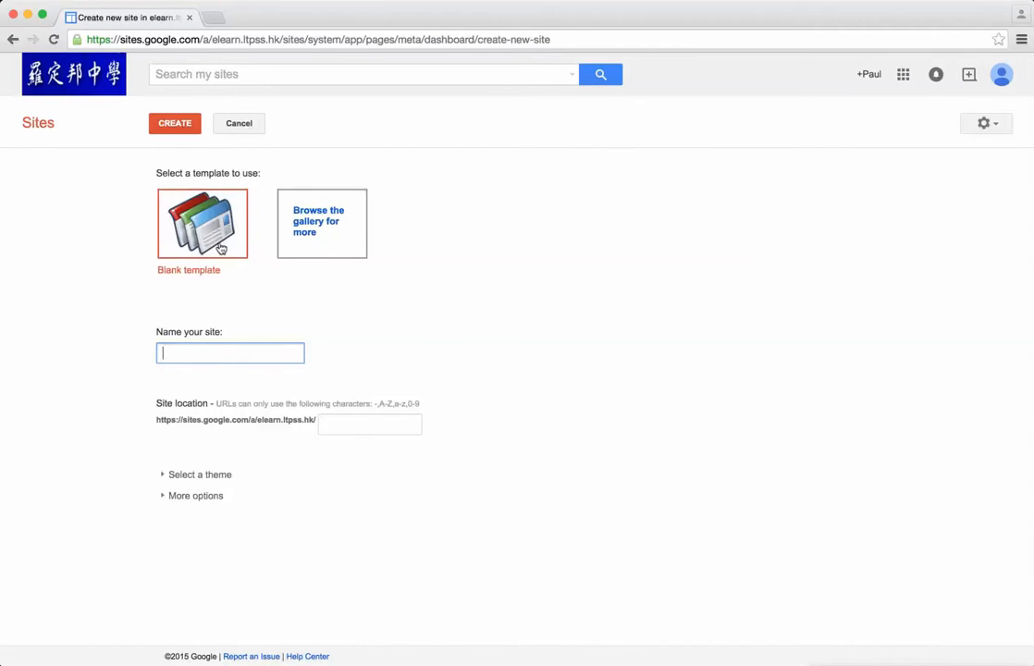
# Step: Look through the Business collaboration and Clubs & organizations categories in the site template gallery without choosing a template
pyautogui.click(319, 224)
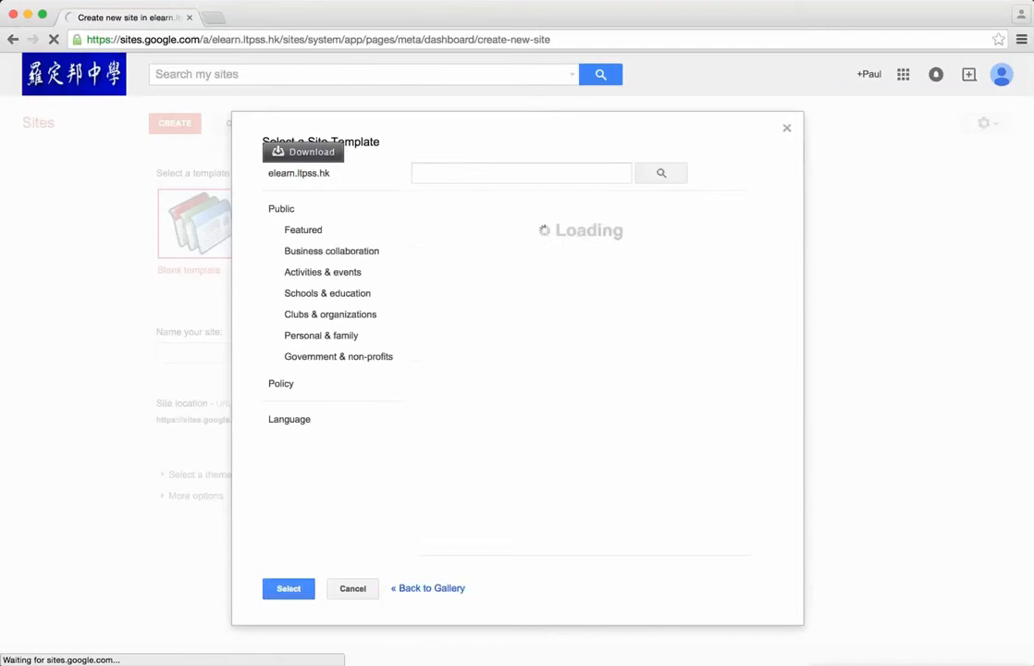
pyautogui.click(346, 257)
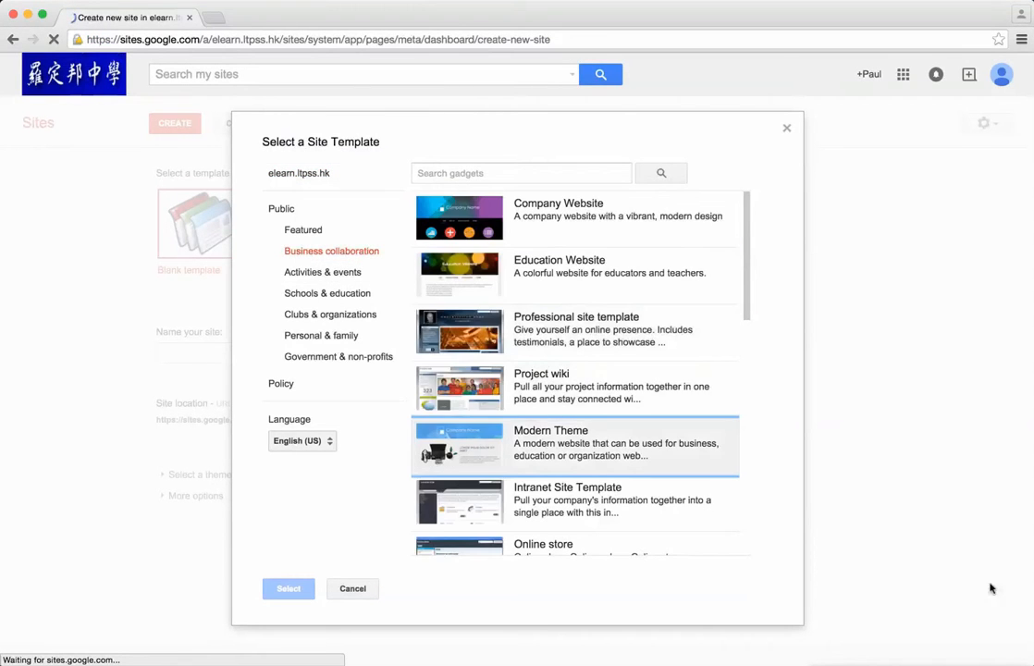
pyautogui.click(333, 314)
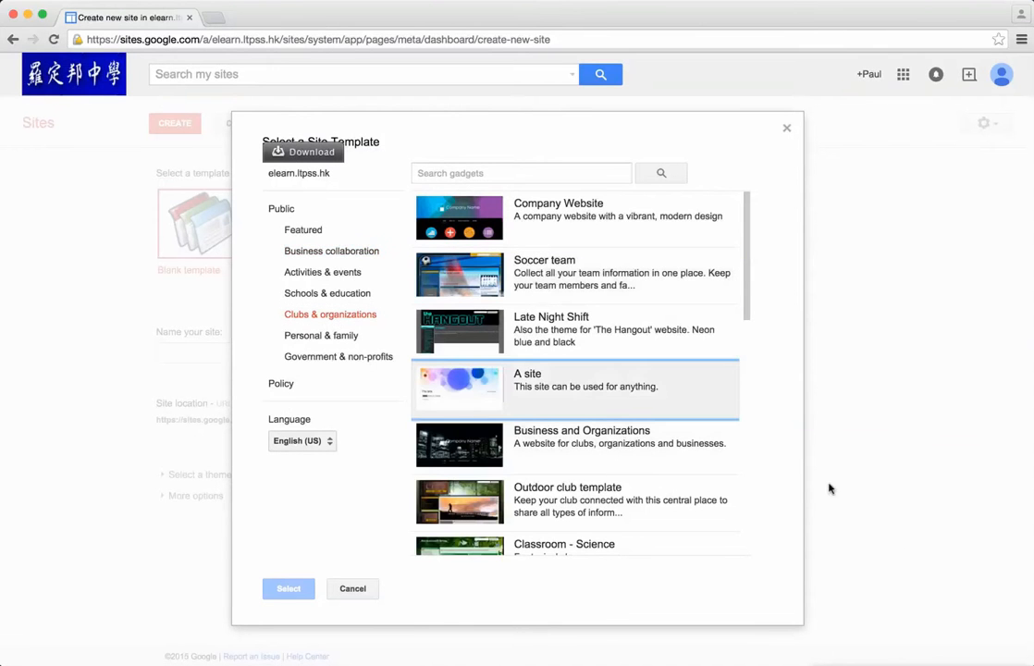
pyautogui.click(352, 590)
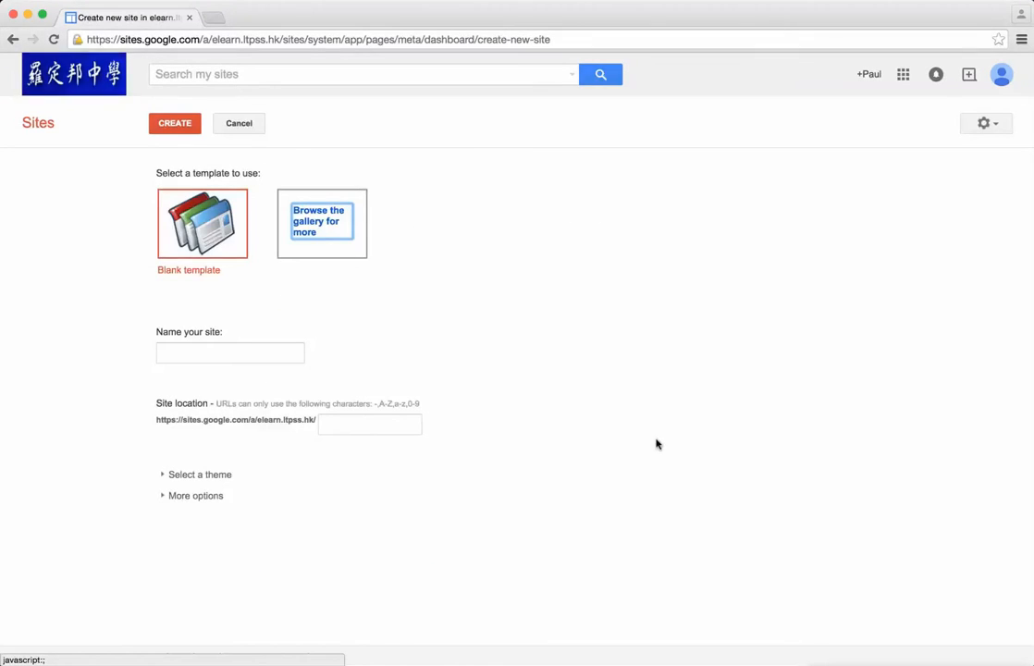
# Step: Create a site from the blank template, named with the owner's title and surname followed by "'s Fun Website"
pyautogui.click(203, 257)
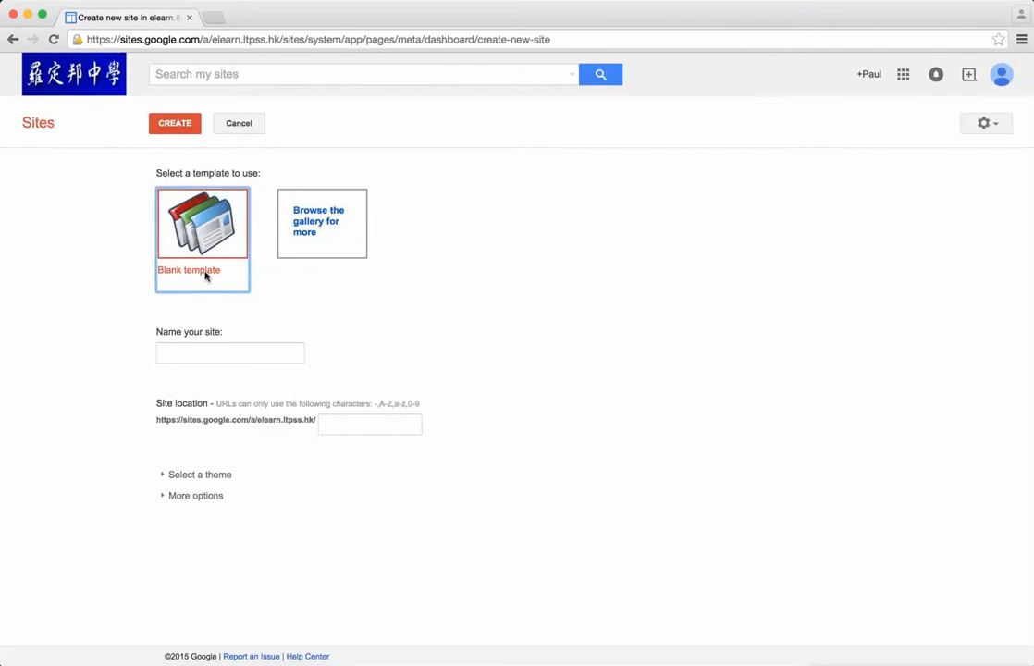
pyautogui.click(217, 355)
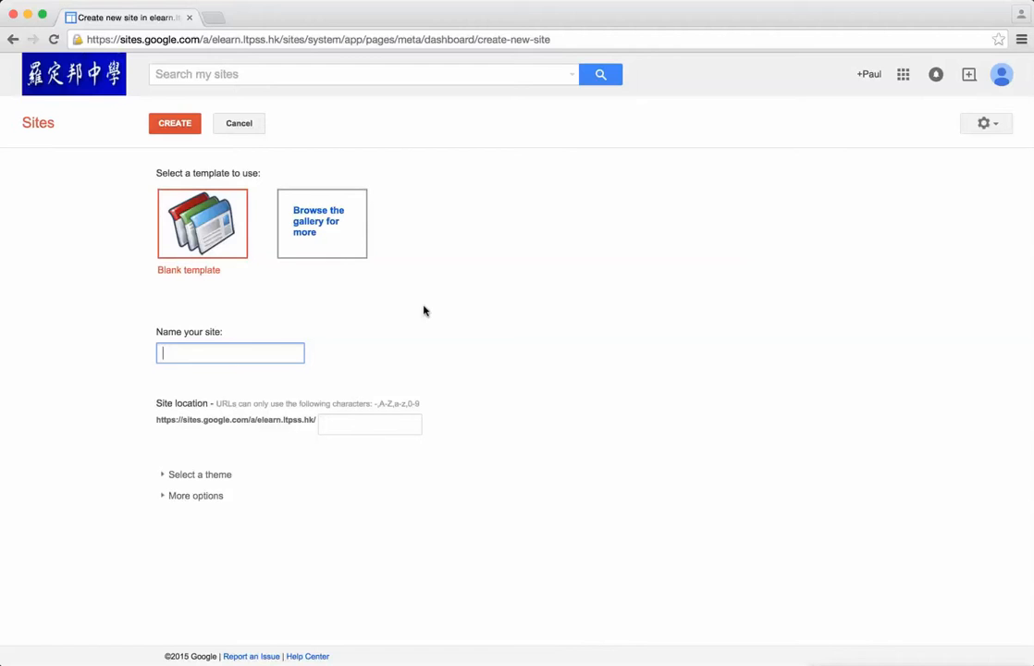
pyautogui.write("Mr Marriott's Fun Website")
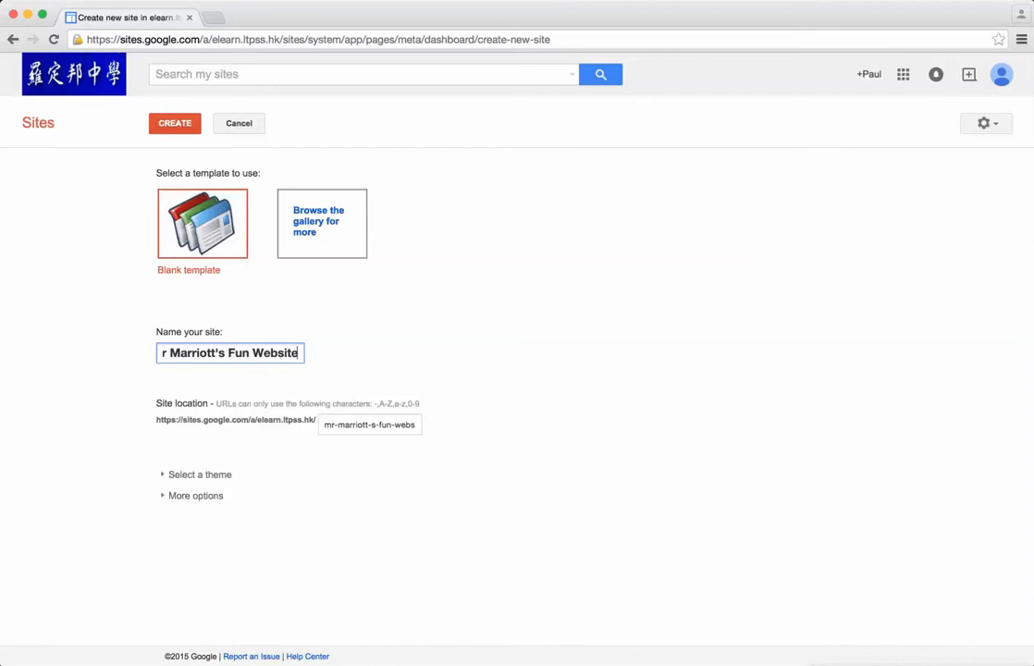
pyautogui.click(555, 439)
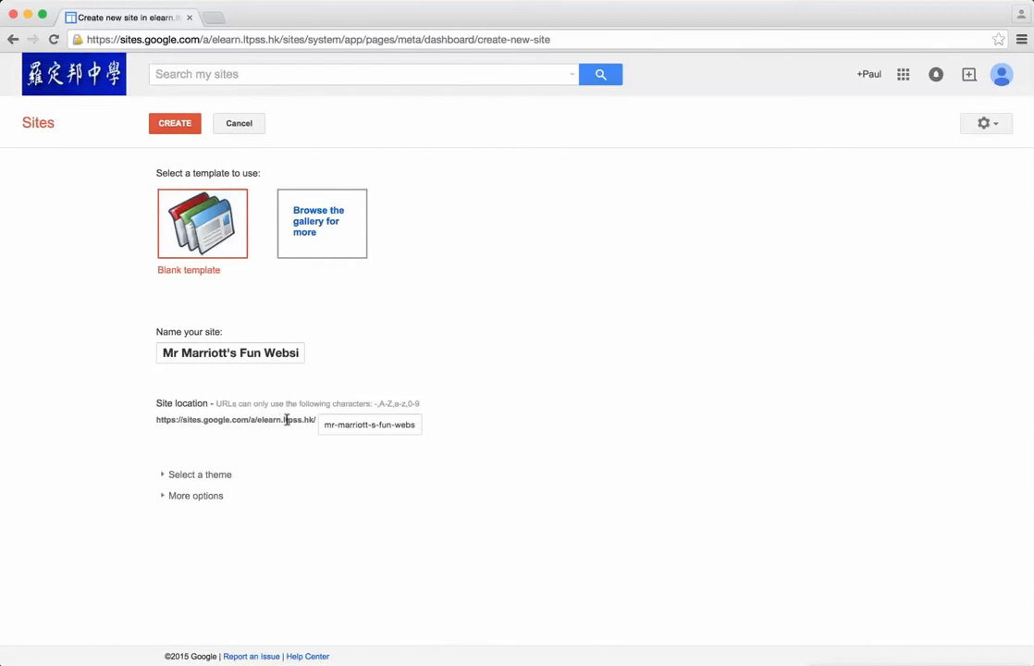
pyautogui.moveTo(323, 427); pyautogui.dragTo(585, 419)
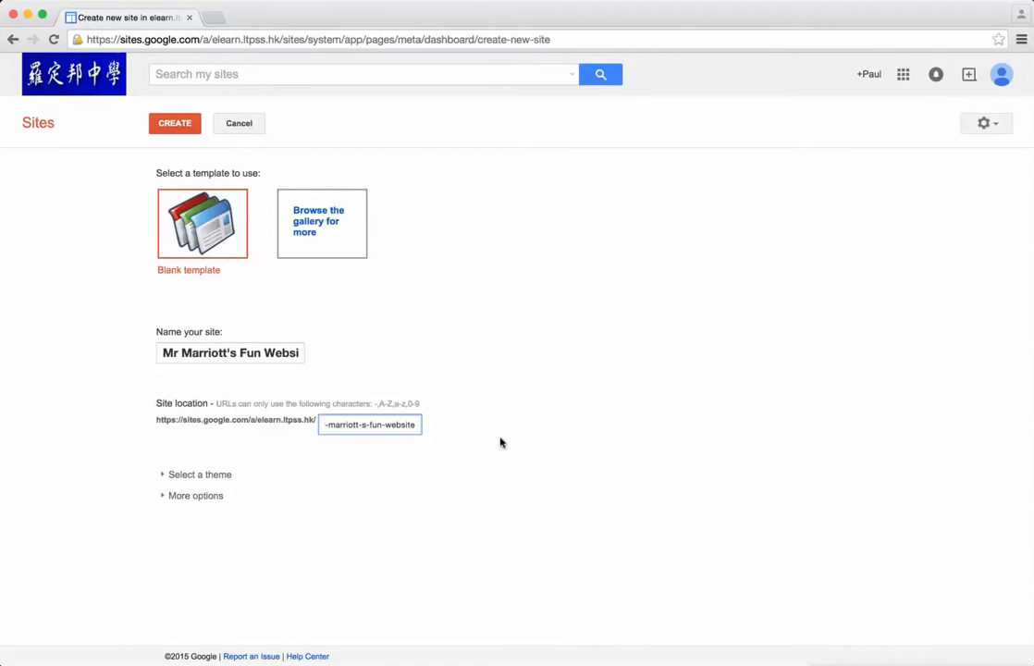
pyautogui.click(183, 129)
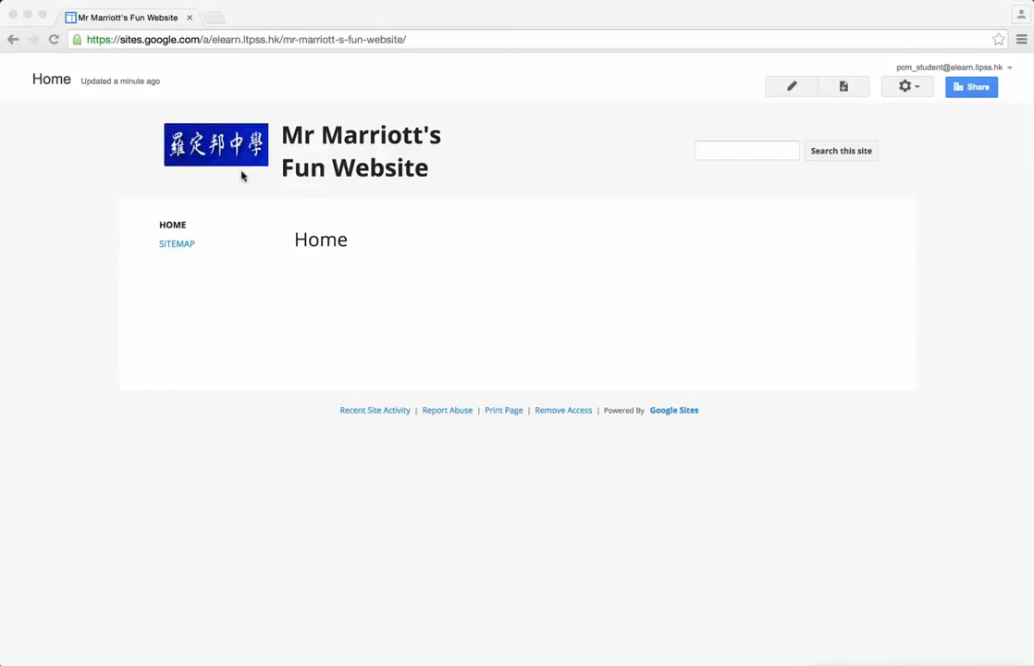
# Step: Edit the home page and write a welcome line to the owner's Fun Website, followed by "Enjoy your stay." on a new line
pyautogui.click(788, 86)
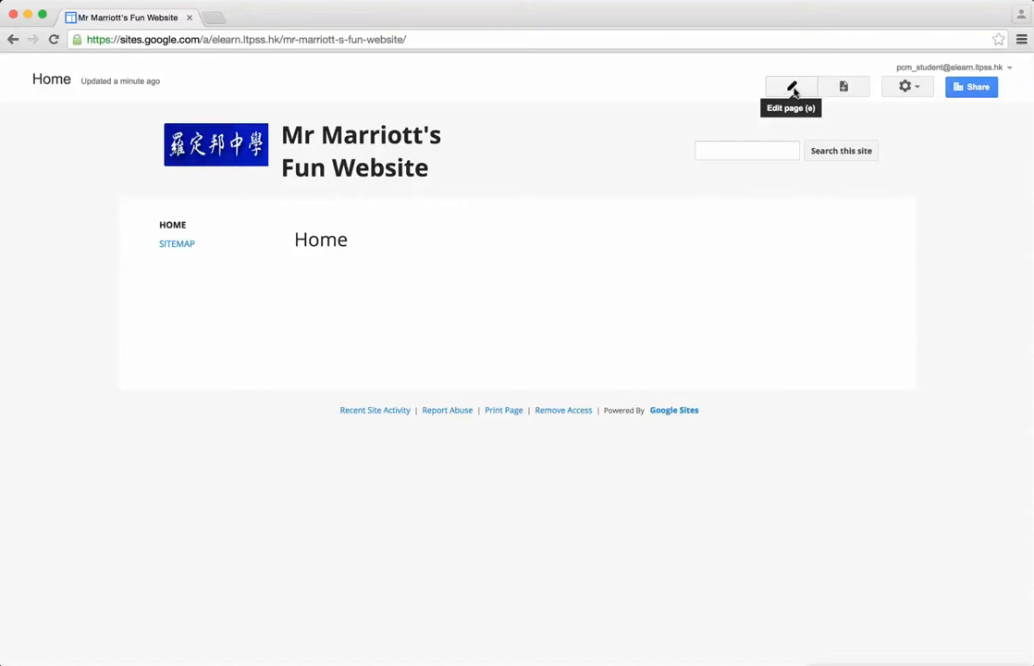
pyautogui.click(804, 88)
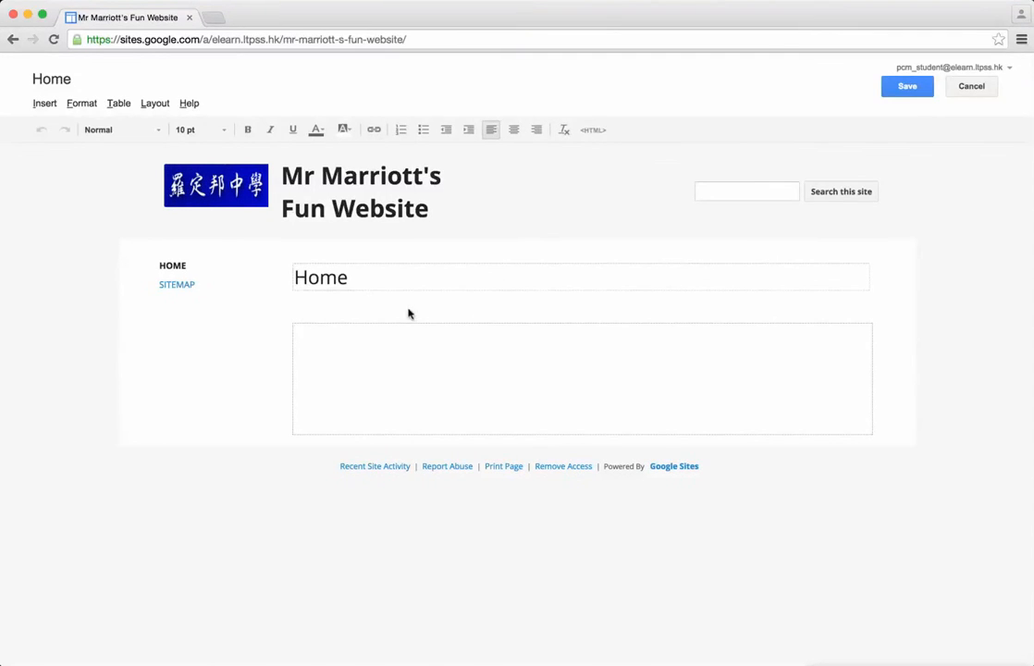
pyautogui.write('Wel')
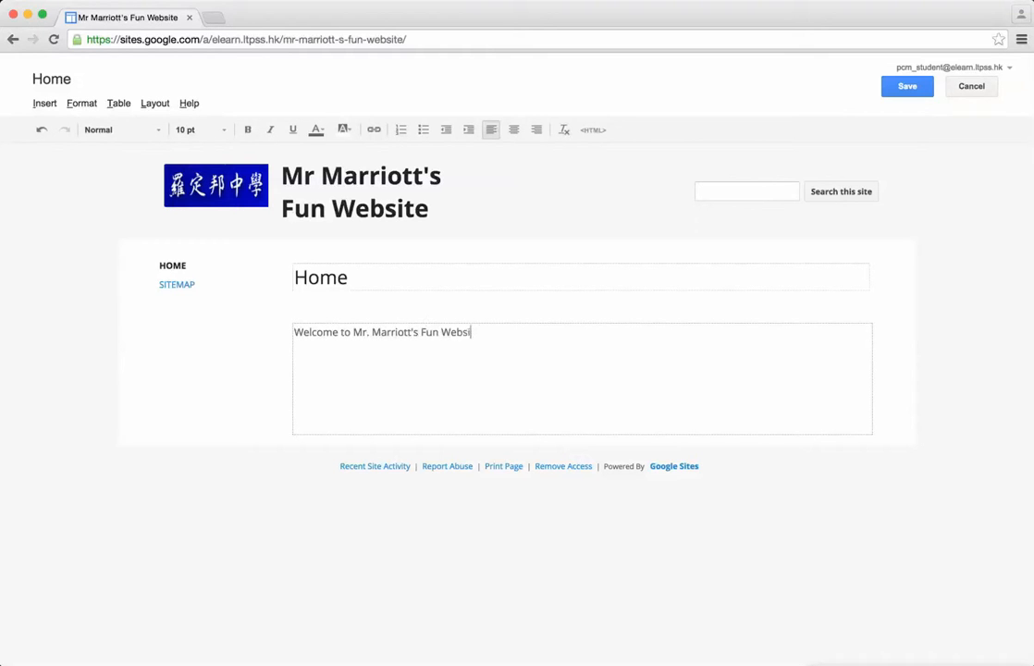
pyautogui.write('njoy your stay.')
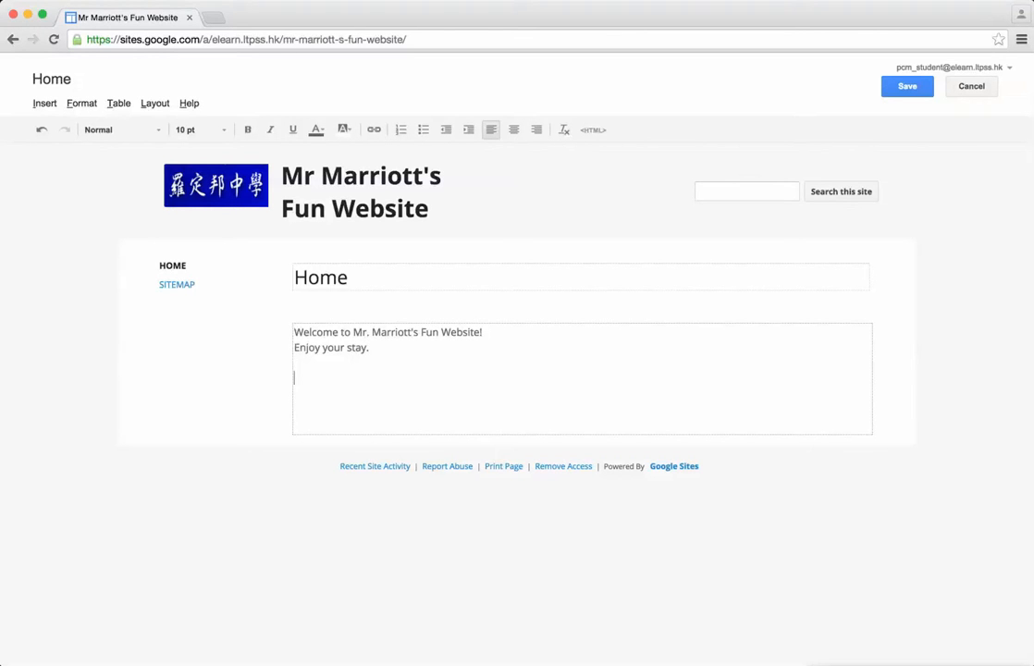
# Step: Start adding an image below the welcome text, with a web address (URL) as its source
pyautogui.click(51, 104)
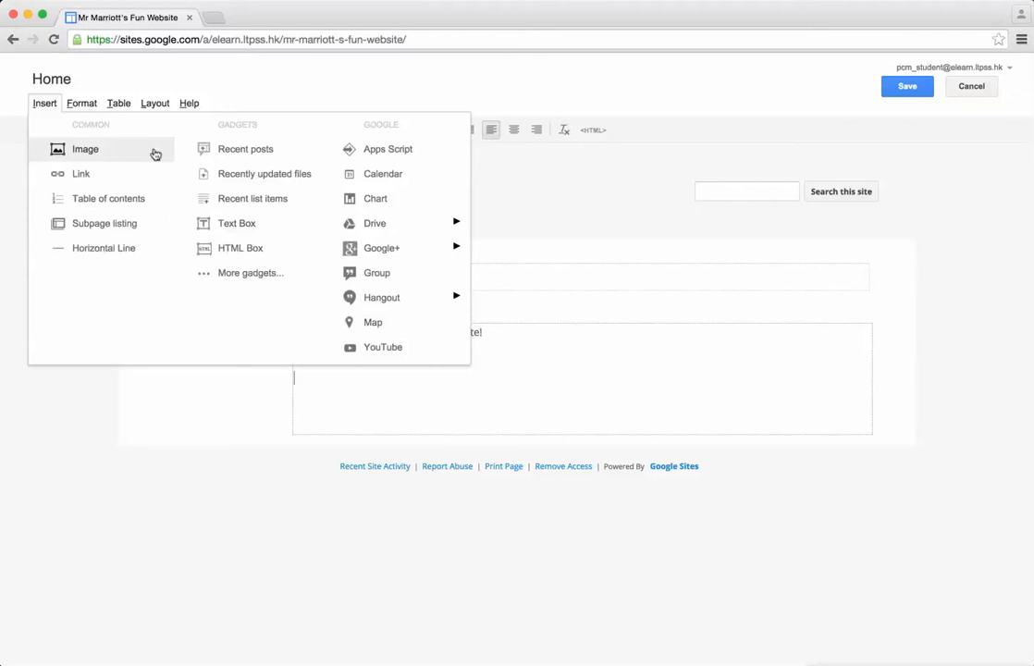
pyautogui.click(106, 157)
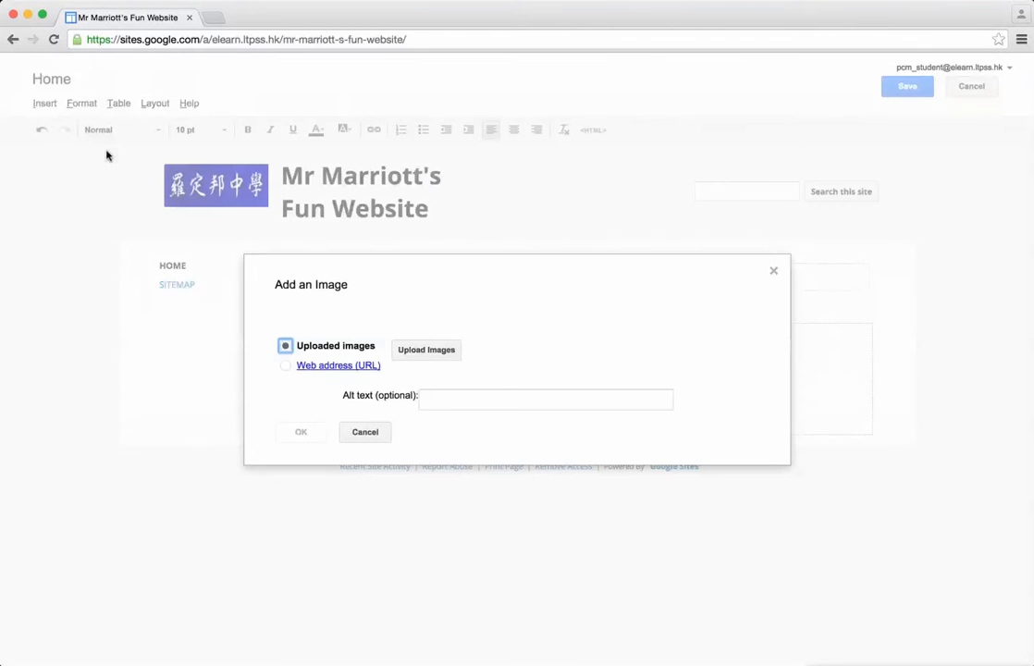
pyautogui.click(287, 366)
pyautogui.click(285, 346)
pyautogui.click(293, 368)
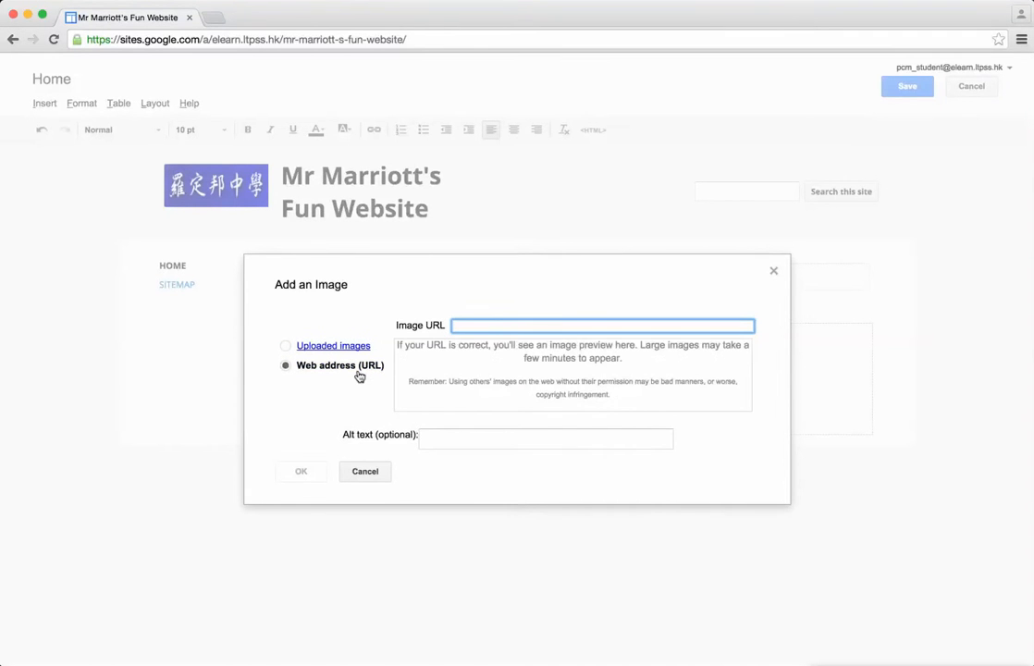
# Step: Open images.google.com in a new browser tab and search for "star wars"
pyautogui.click(211, 17)
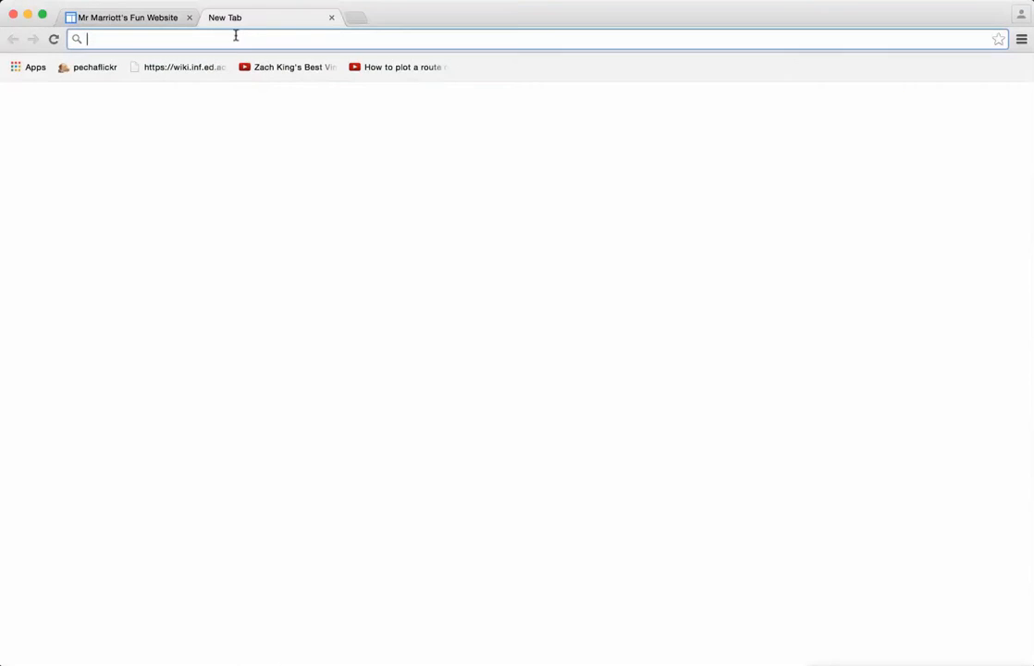
pyautogui.write('images.google.com')
pyautogui.press('Return')
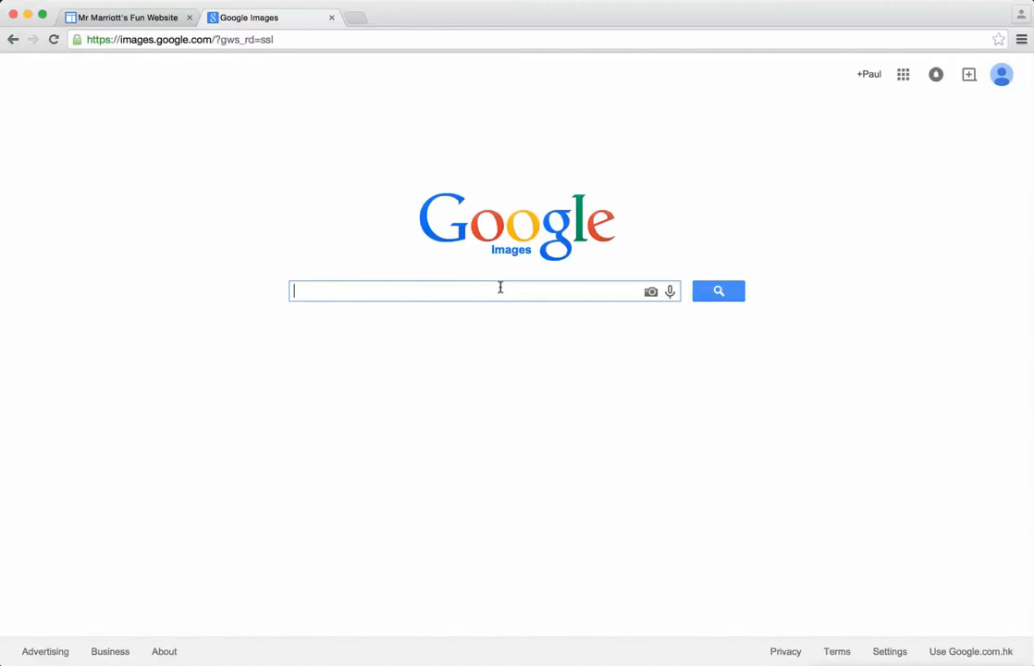
pyautogui.write('star wars')
pyautogui.press('Return')
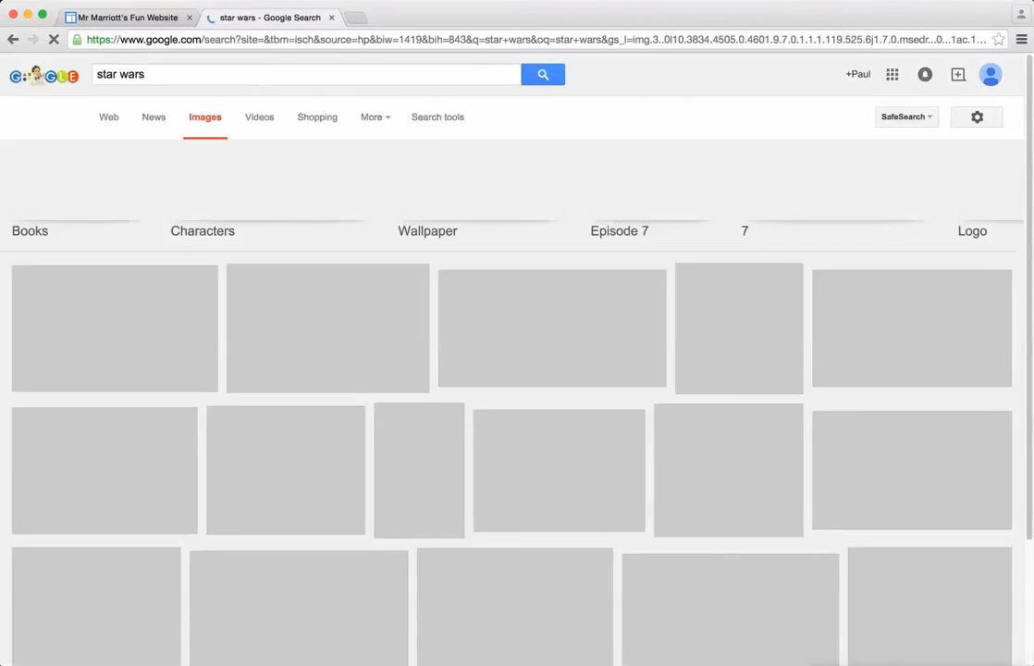
# Step: View the image 103012-star-wars111.jpeg from the search results at full size and copy its web address
pyautogui.scroll(-5, 304, 276)
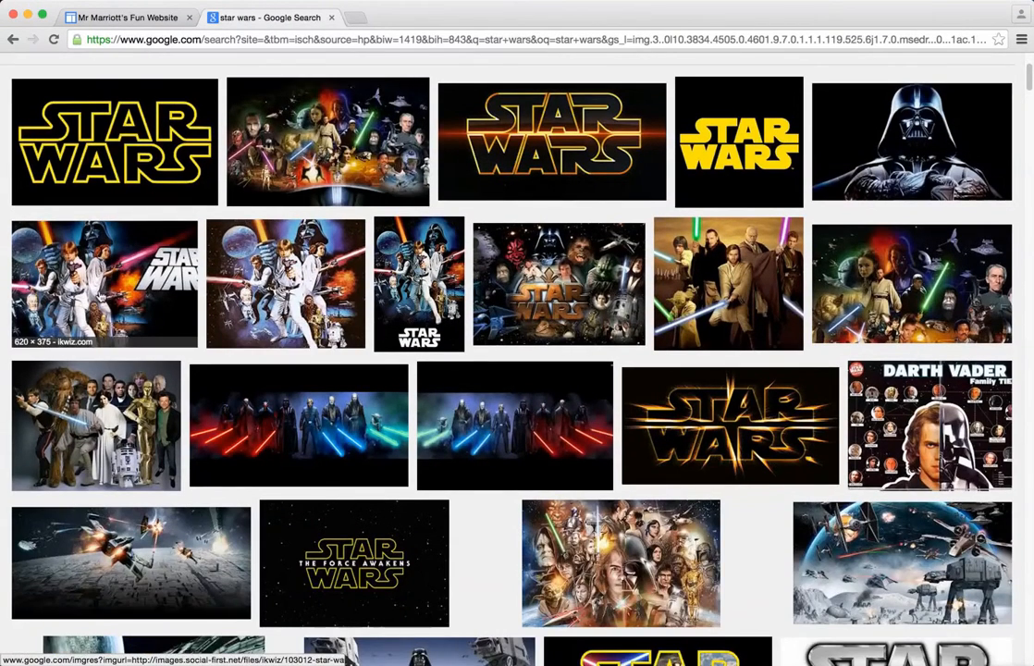
pyautogui.click(105, 262)
pyautogui.click(767, 337)
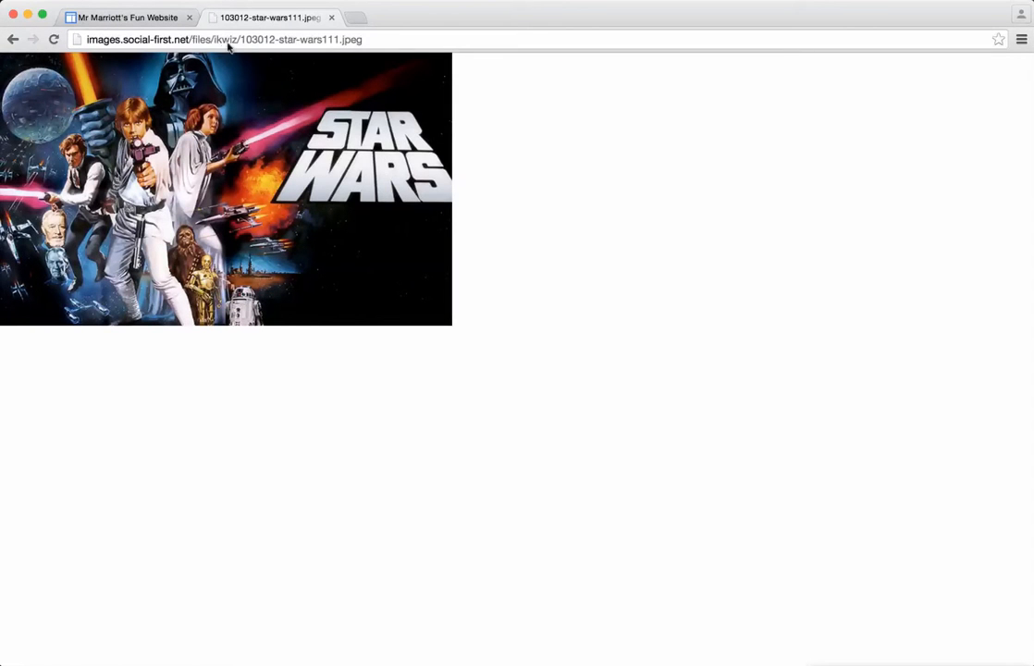
pyautogui.click(249, 42)
pyautogui.rightClick(264, 41)
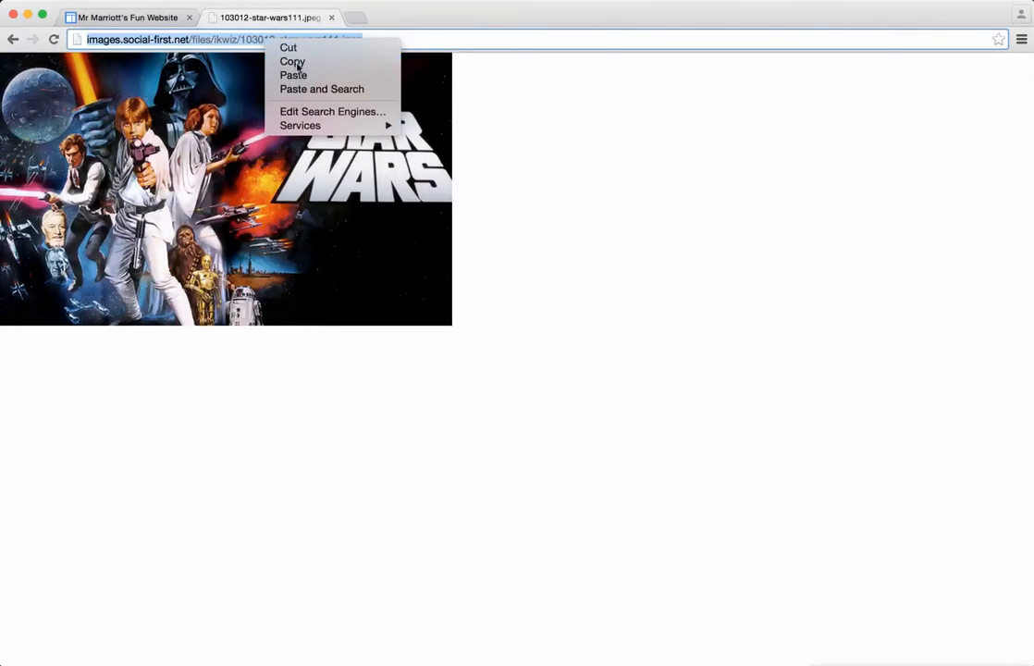
pyautogui.click(292, 61)
# Step: Insert the Star Wars image into the home page from the copied URL and set its size to small (S)
pyautogui.click(144, 20)
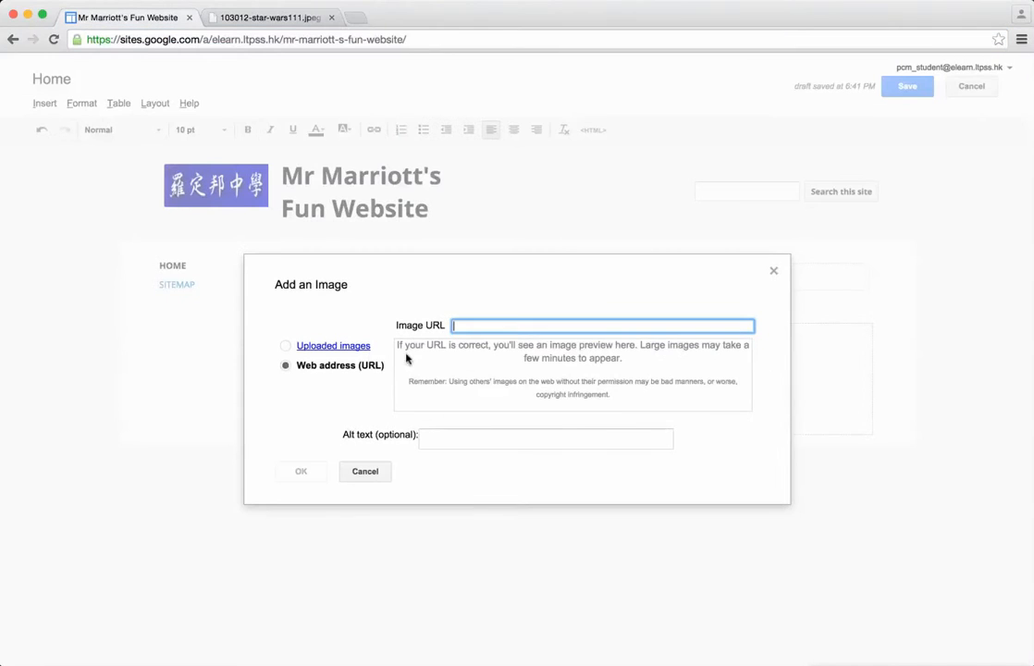
pyautogui.rightClick(496, 325)
pyautogui.click(537, 395)
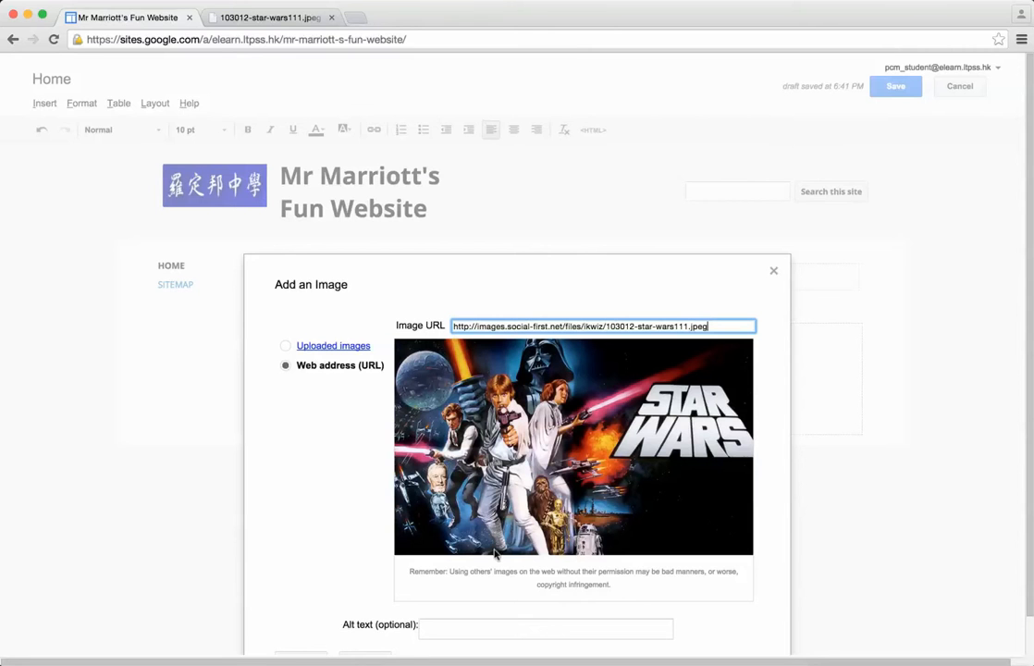
pyautogui.scroll(-1, 293, 473)
pyautogui.click(301, 621)
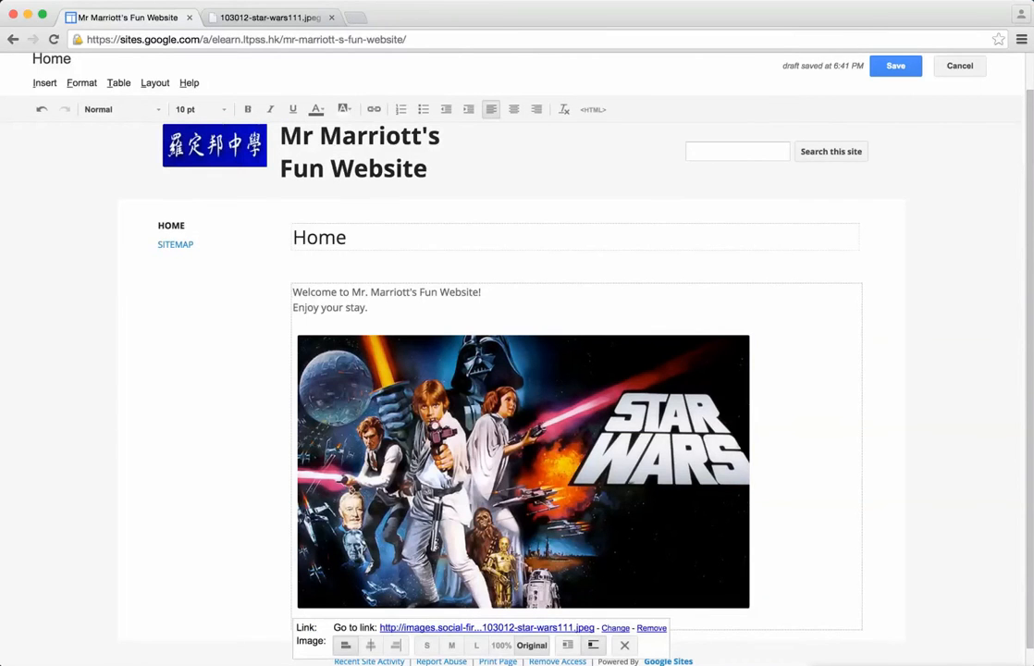
pyautogui.scroll(-1, 303, 626)
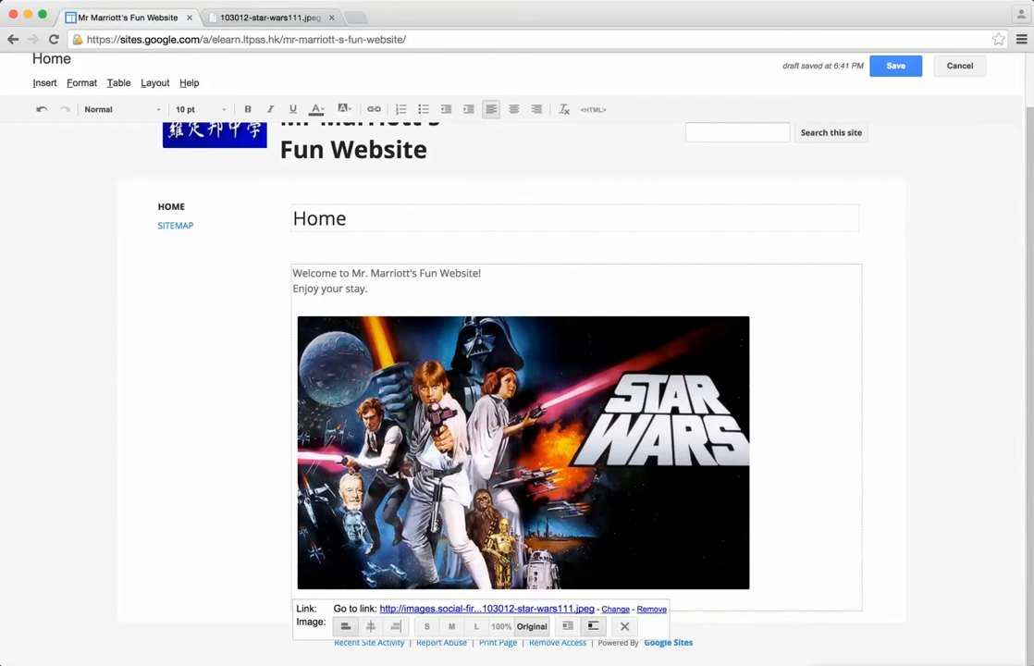
pyautogui.click(426, 625)
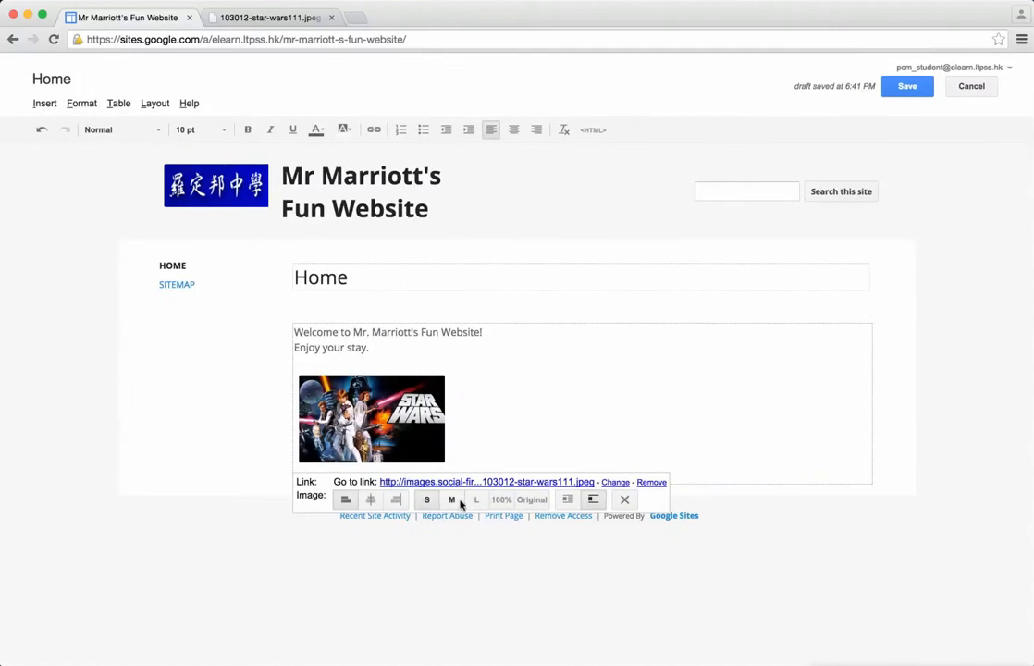
# Step: Try the original and small sizes on the Star Wars image and set it to medium (M)
pyautogui.click(473, 501)
pyautogui.click(453, 587)
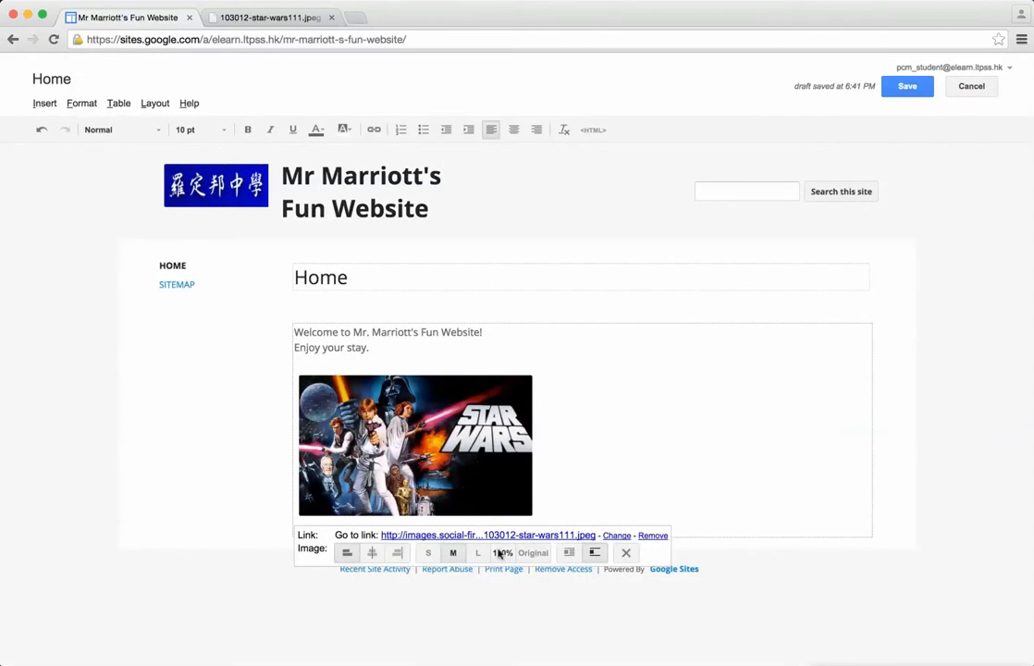
pyautogui.click(534, 553)
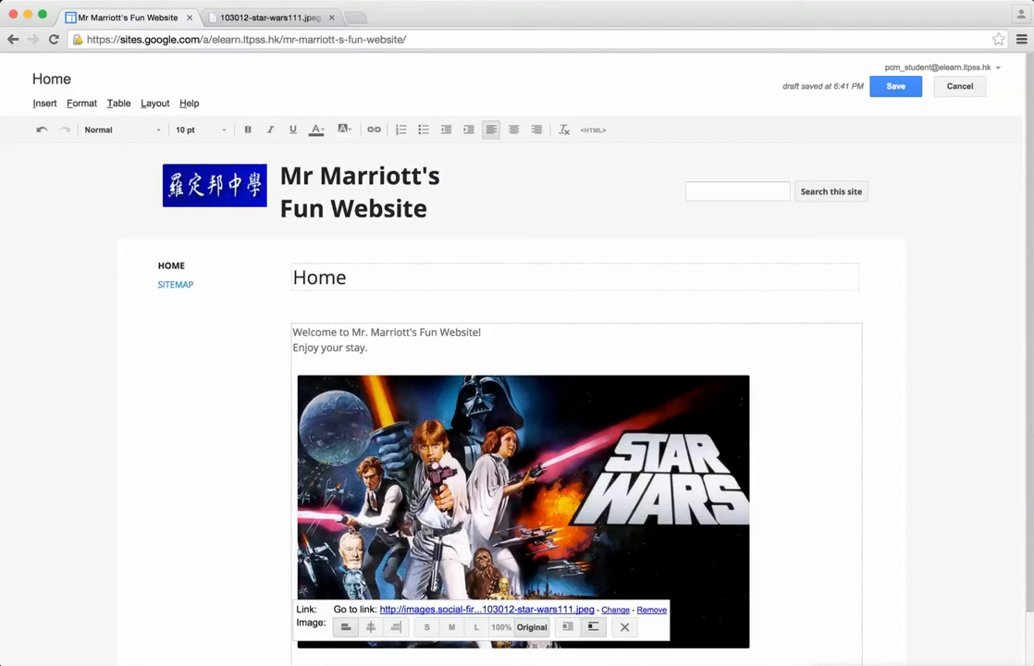
pyautogui.click(426, 626)
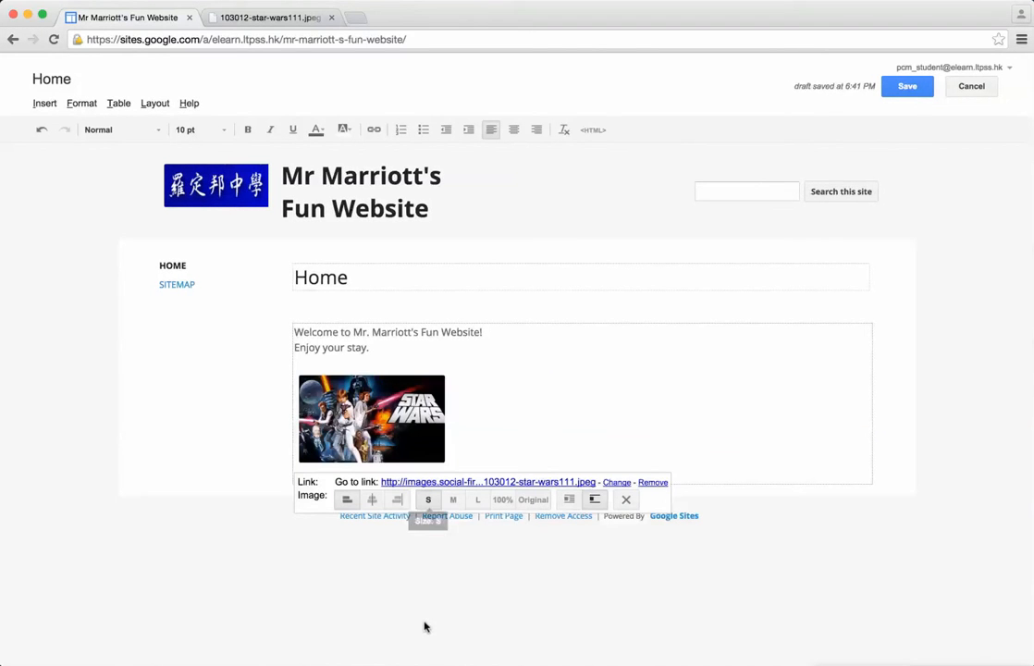
pyautogui.click(453, 500)
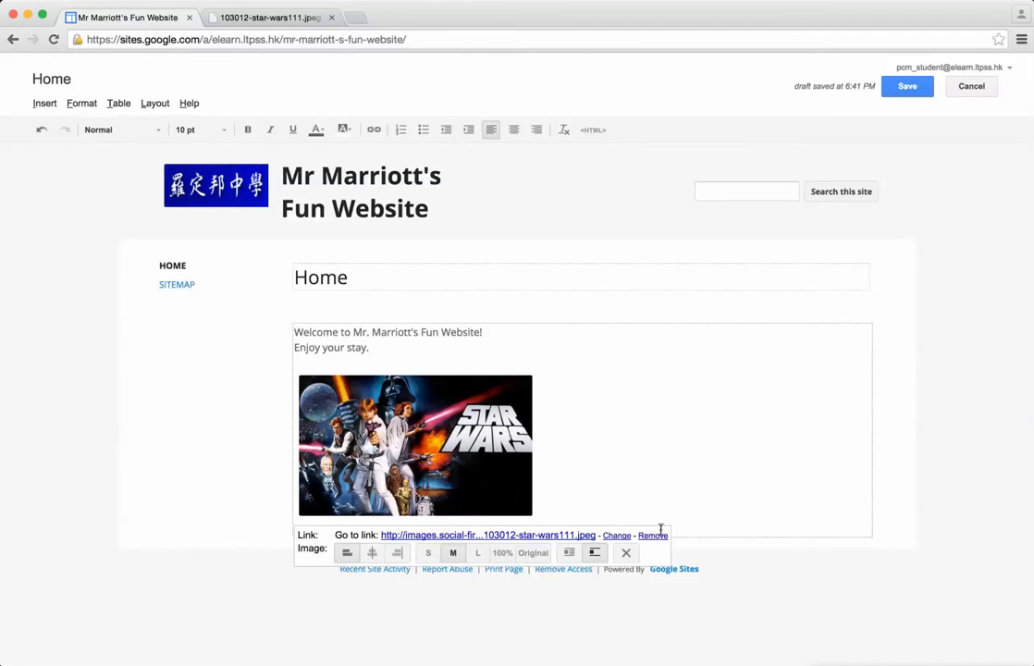
pyautogui.click(708, 488)
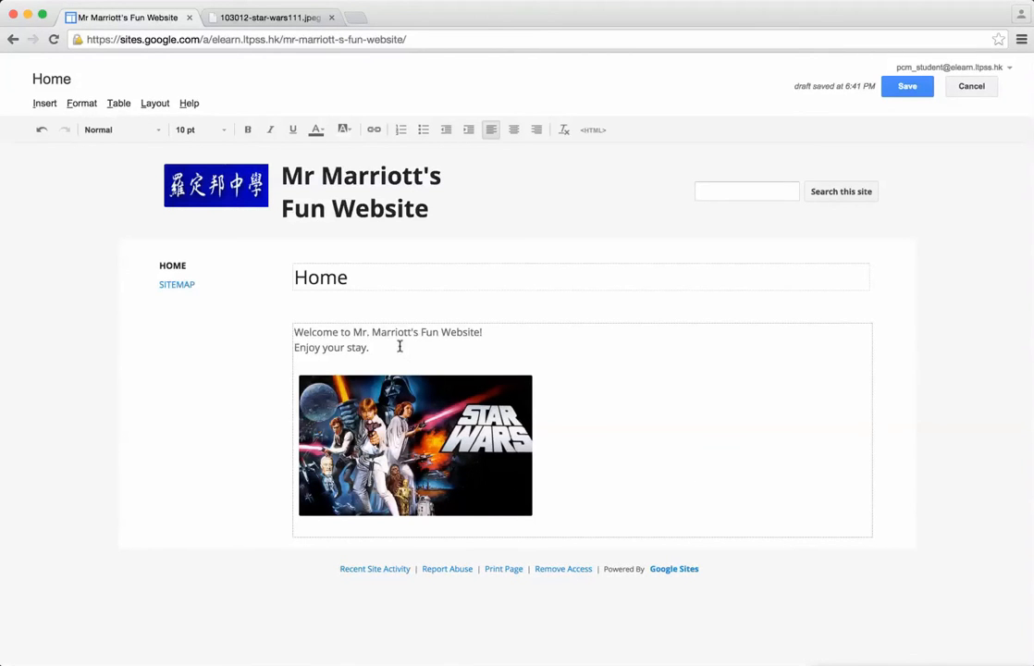
# Step: Set both lines of welcome text above the image to a font size of 16 pt
pyautogui.moveTo(380, 348); pyautogui.dragTo(425, 338)
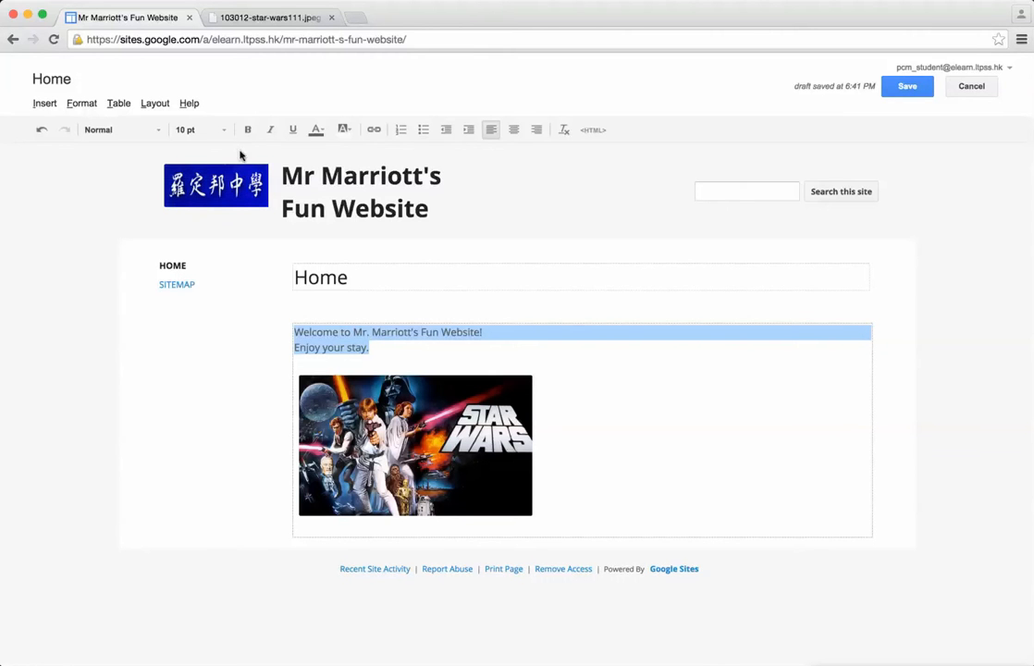
pyautogui.click(220, 130)
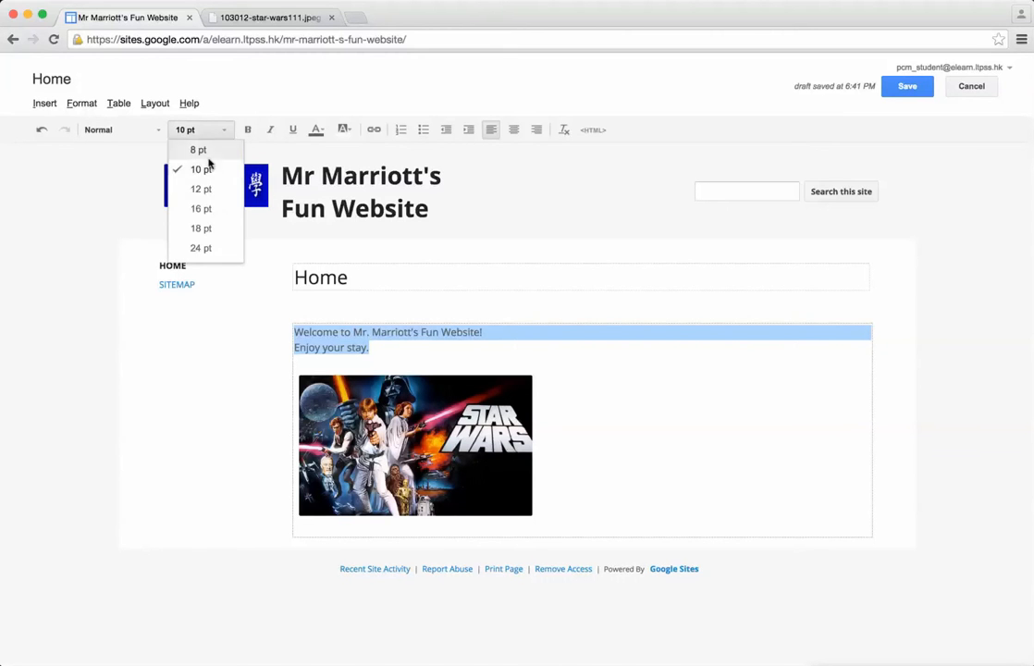
pyautogui.click(219, 216)
pyautogui.click(222, 131)
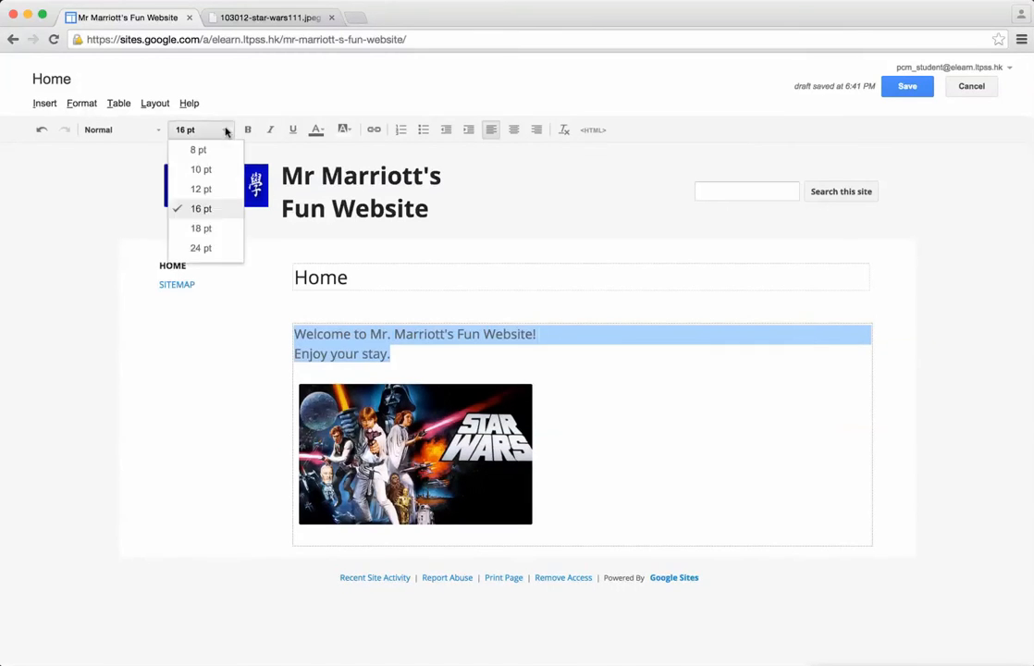
pyautogui.click(217, 249)
pyautogui.click(222, 130)
pyautogui.click(190, 150)
pyautogui.click(222, 130)
pyautogui.click(214, 208)
pyautogui.click(445, 346)
# Step: Make the first welcome line bold and the "Enjoy your stay." line italic
pyautogui.click(559, 333)
pyautogui.moveTo(533, 333); pyautogui.dragTo(210, 334)
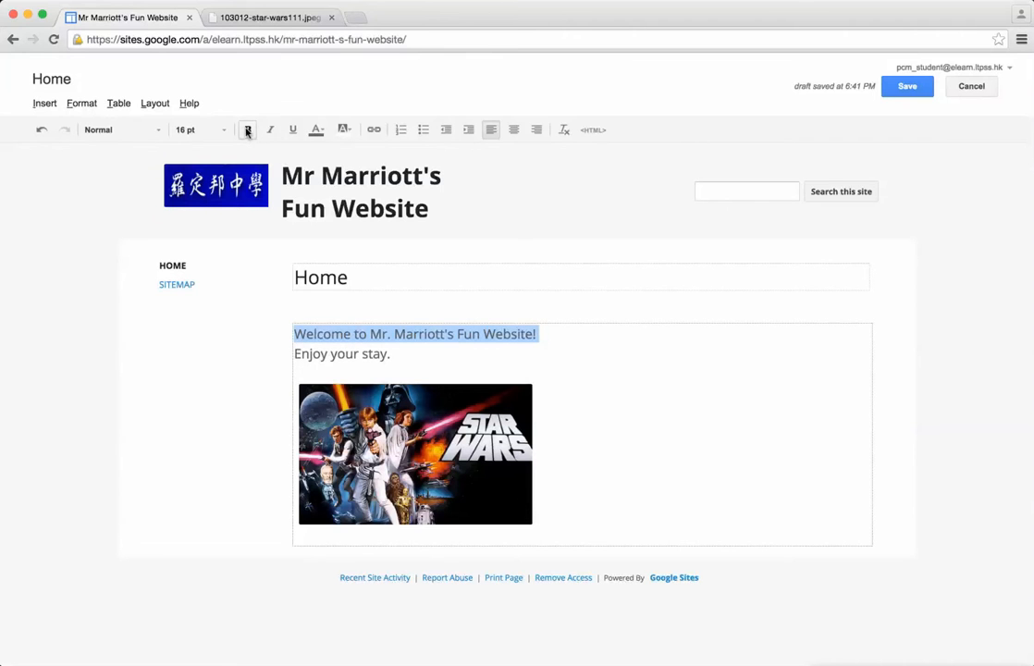
pyautogui.click(247, 131)
pyautogui.click(346, 354)
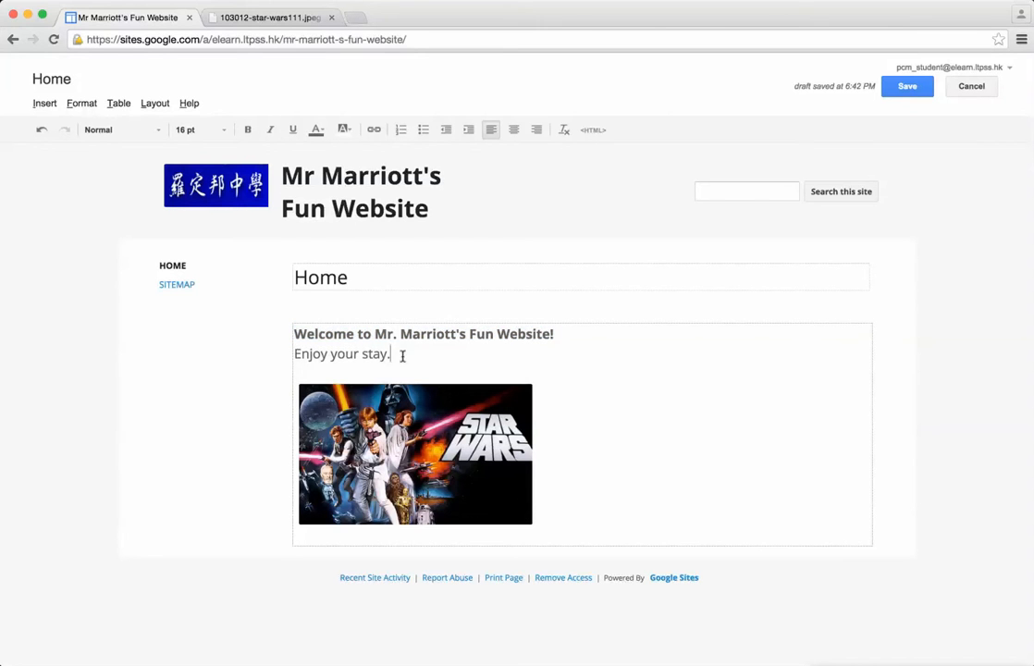
pyautogui.moveTo(402, 356); pyautogui.dragTo(242, 355)
pyautogui.click(270, 129)
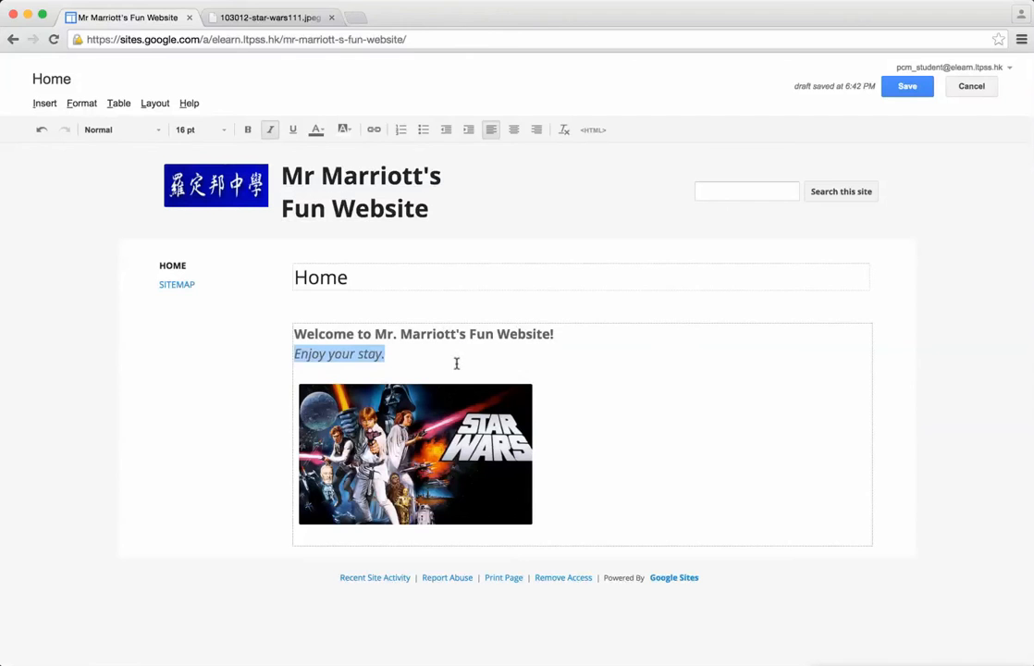
# Step: Apply a red highlight colour to the bold welcome line
pyautogui.moveTo(595, 329); pyautogui.dragTo(131, 327)
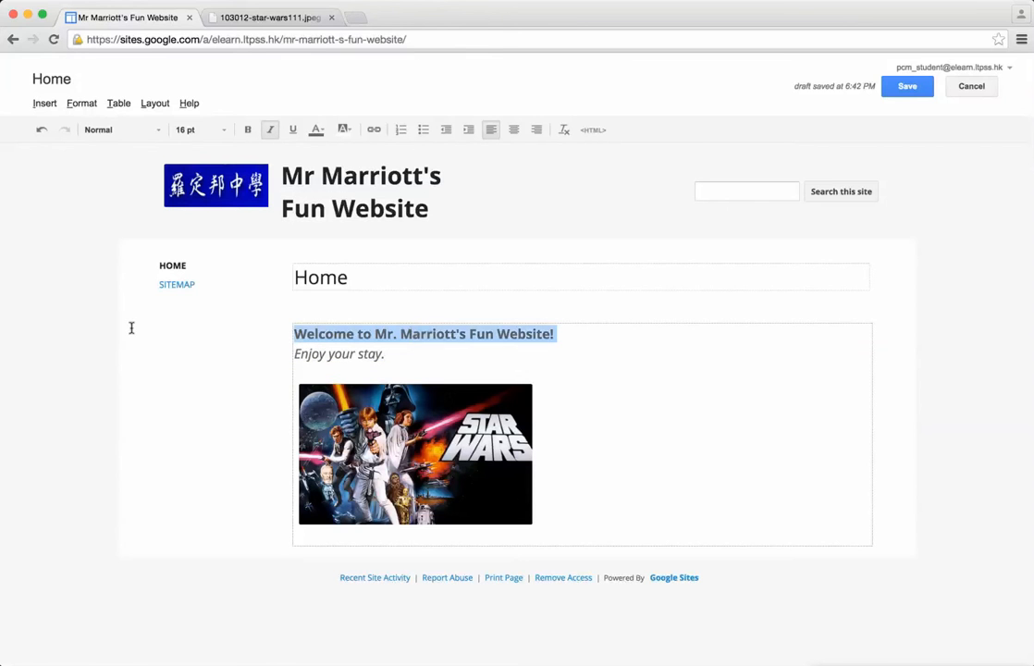
pyautogui.click(316, 130)
pyautogui.click(343, 129)
pyautogui.click(341, 164)
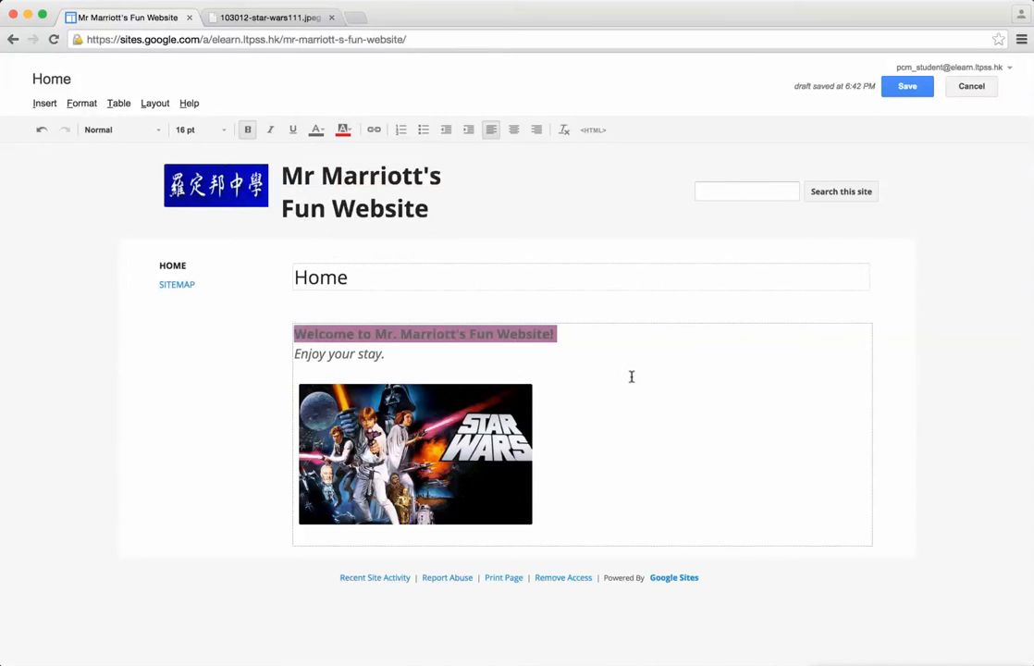
pyautogui.click(320, 130)
pyautogui.click(325, 131)
pyautogui.click(344, 130)
pyautogui.click(344, 129)
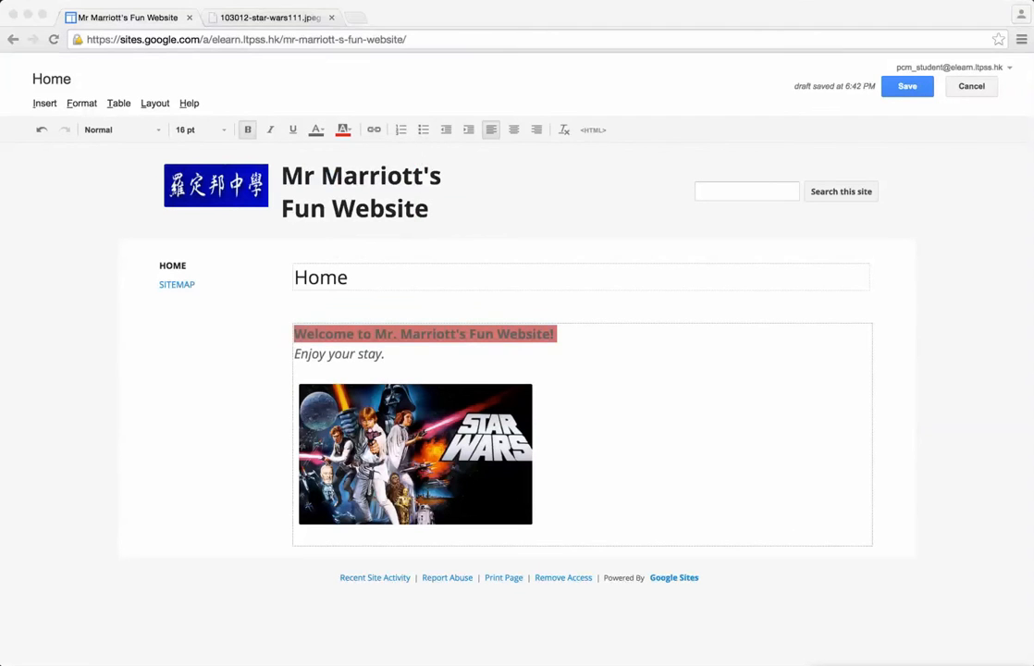
# Step: Reset the highlight colour of the bold welcome line to white
pyautogui.moveTo(563, 331); pyautogui.dragTo(293, 334)
pyautogui.click(344, 129)
pyautogui.click(350, 131)
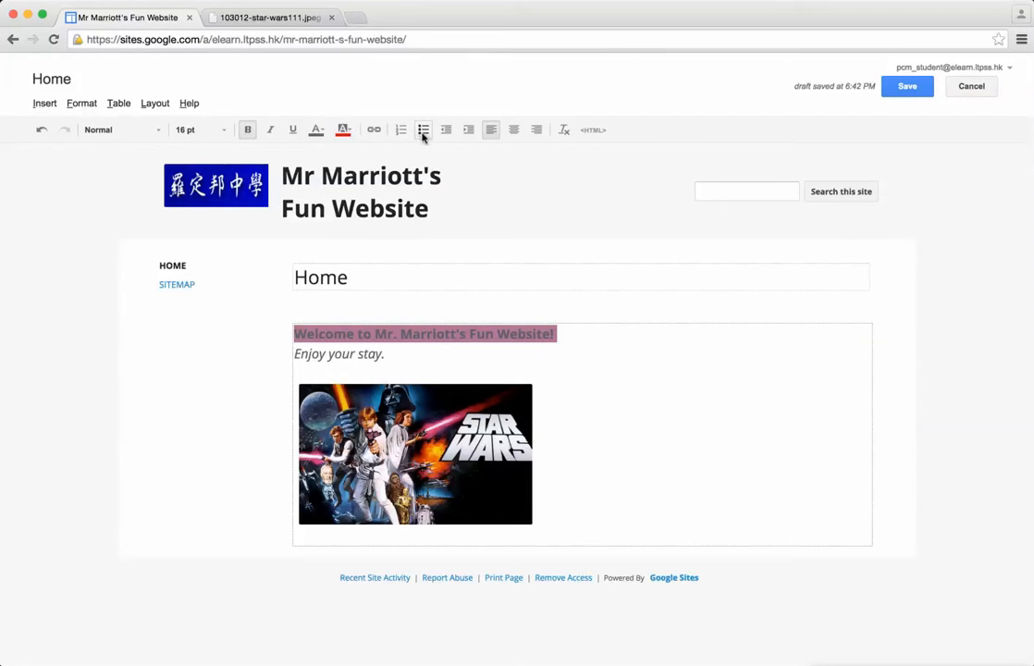
pyautogui.click(350, 133)
pyautogui.click(674, 397)
pyautogui.moveTo(555, 331); pyautogui.dragTo(250, 337)
pyautogui.click(340, 133)
pyautogui.click(342, 131)
pyautogui.click(342, 130)
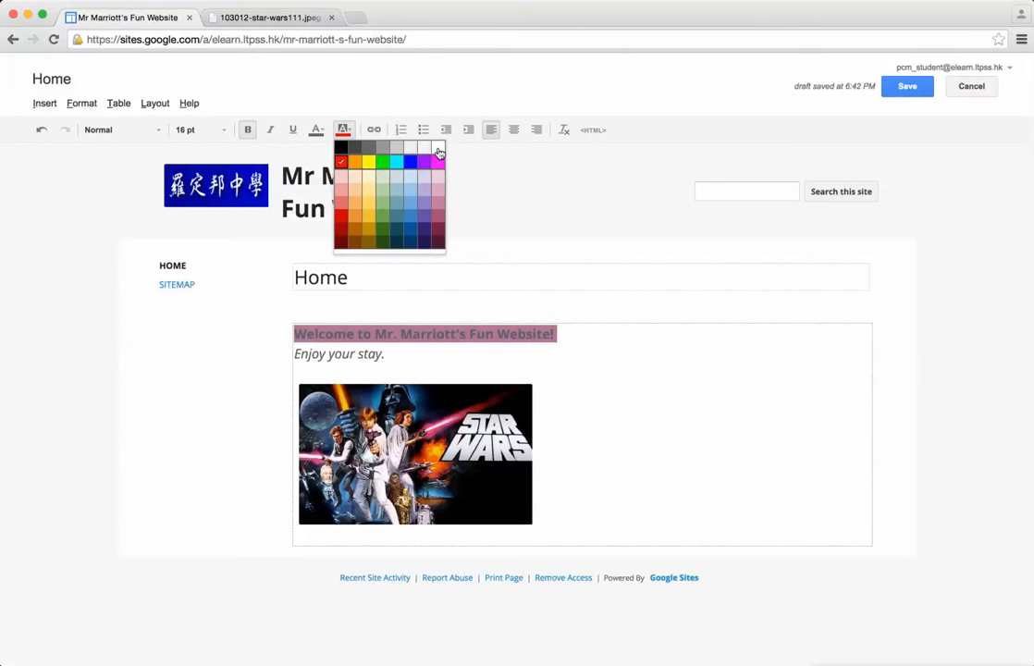
pyautogui.click(438, 147)
# Step: Set the text colour of the bold welcome line to red
pyautogui.moveTo(549, 338); pyautogui.dragTo(243, 327)
pyautogui.click(324, 132)
pyautogui.click(320, 131)
pyautogui.click(319, 131)
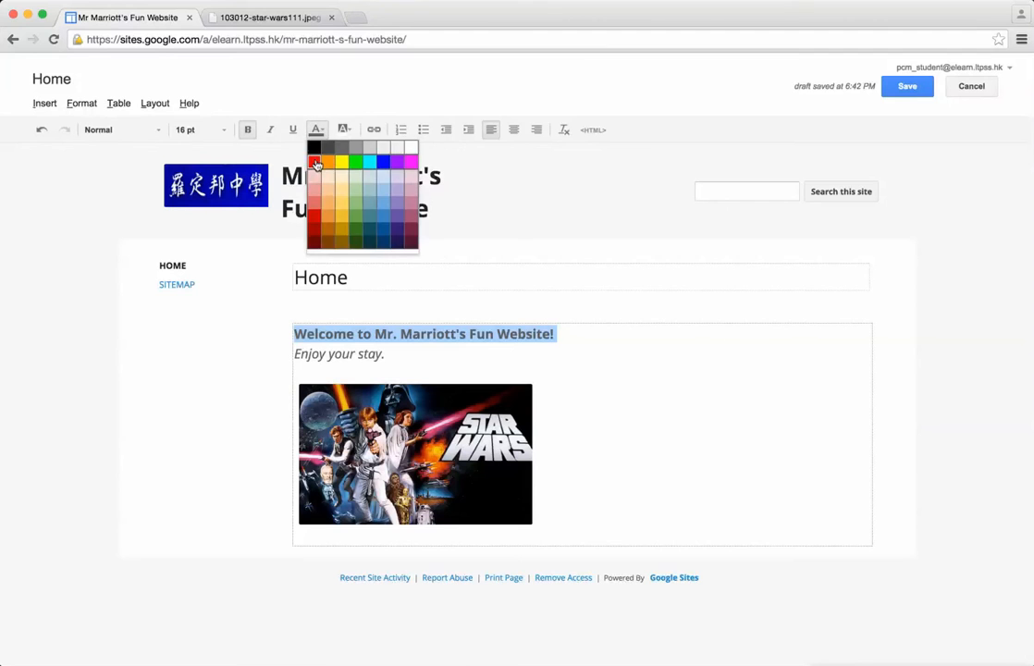
pyautogui.click(314, 162)
# Step: Set the text colour of the "Enjoy your stay." line to blue
pyautogui.moveTo(388, 358); pyautogui.dragTo(236, 347)
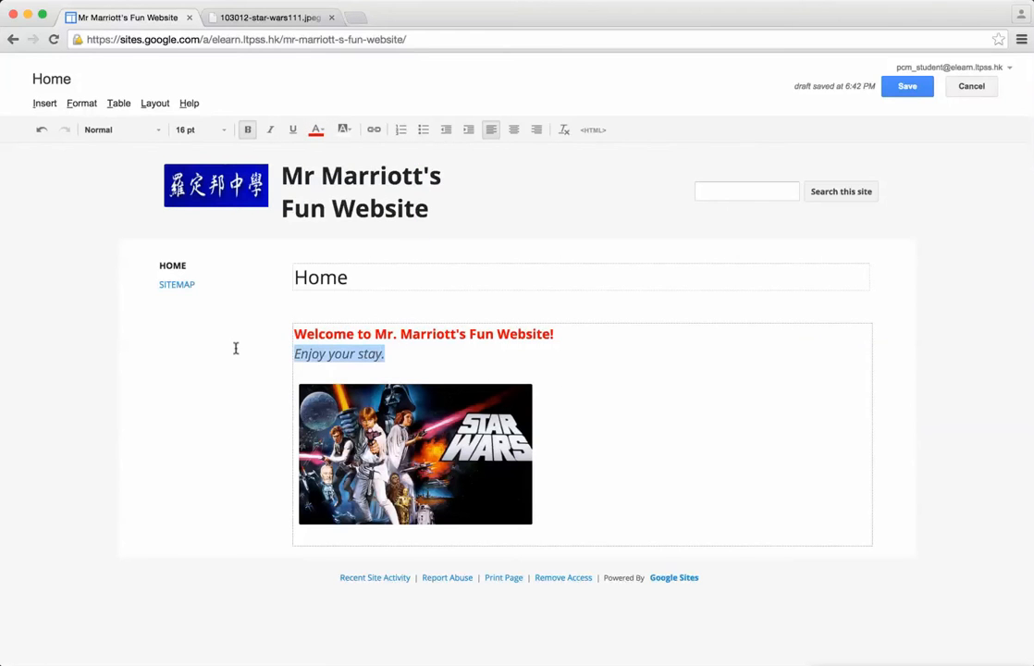
pyautogui.click(316, 130)
pyautogui.click(384, 164)
pyautogui.click(594, 364)
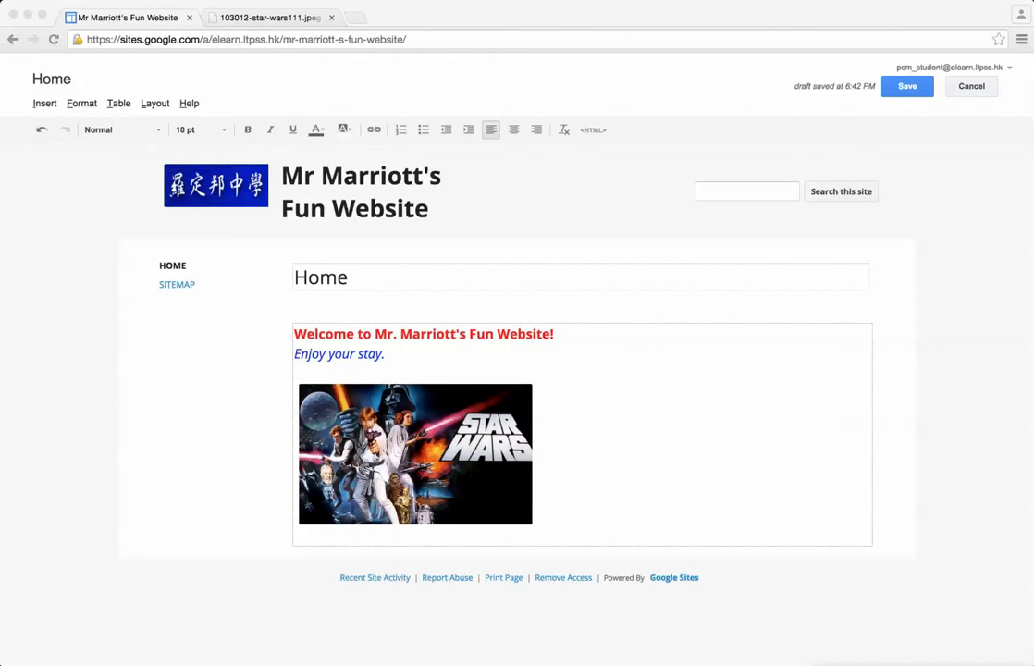
# Step: Save the edited home page and select the site's web address
pyautogui.click(911, 86)
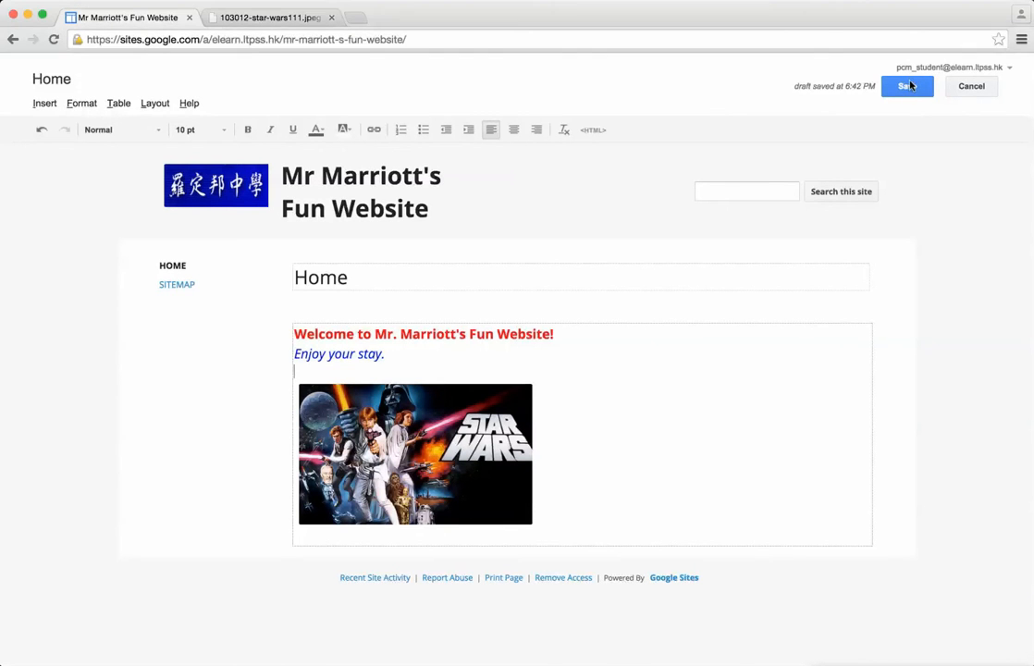
pyautogui.click(907, 86)
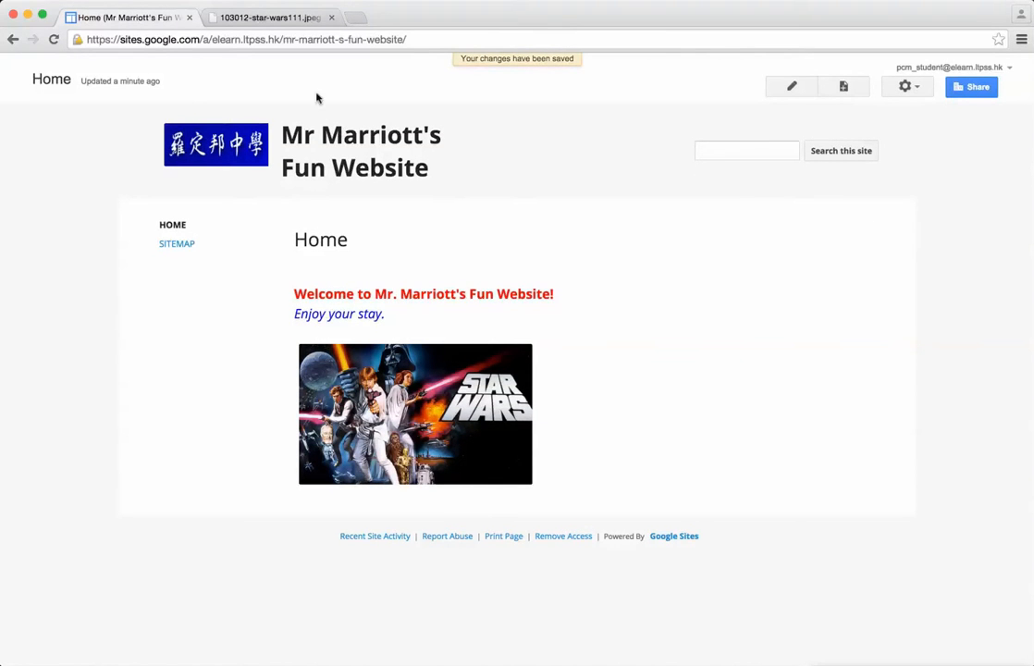
pyautogui.click(317, 37)
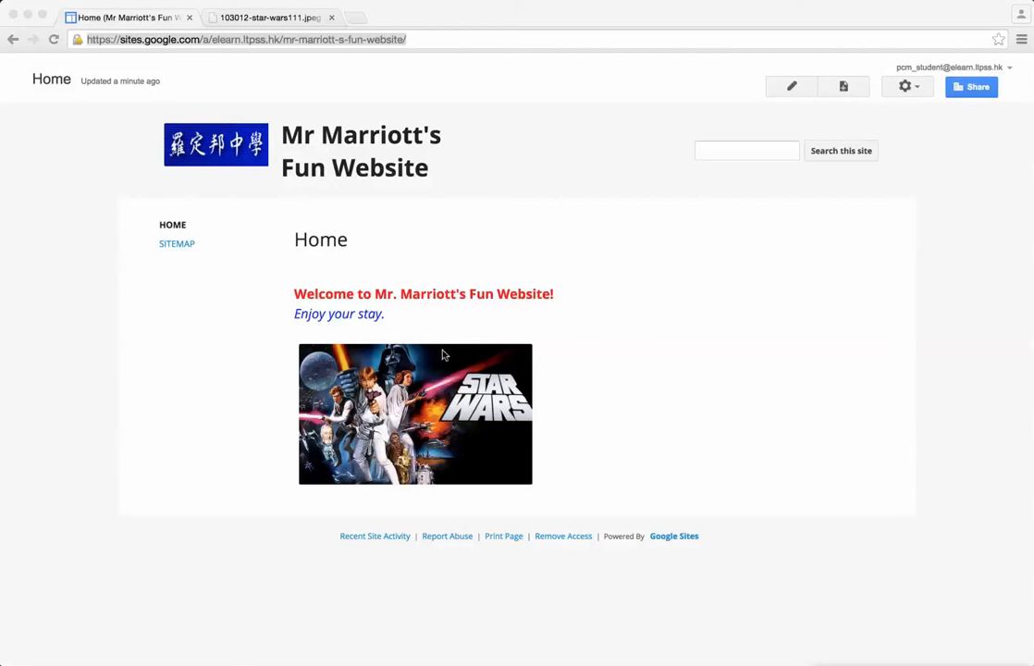
# Step: Create a top-level page named "My School" with the Web Page template and save it empty
pyautogui.click(844, 88)
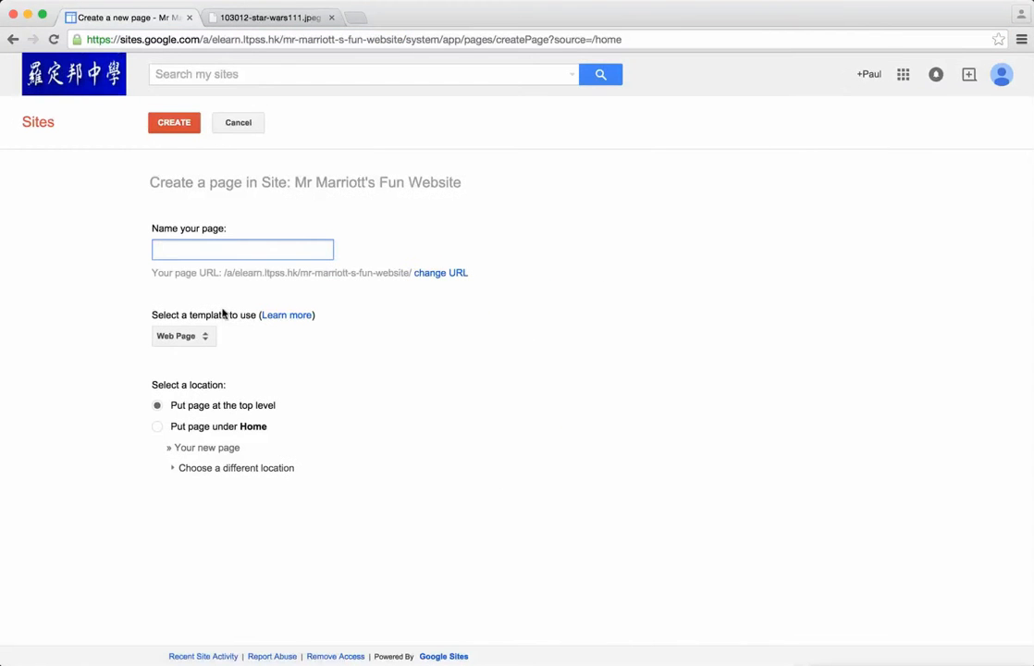
pyautogui.write('My School')
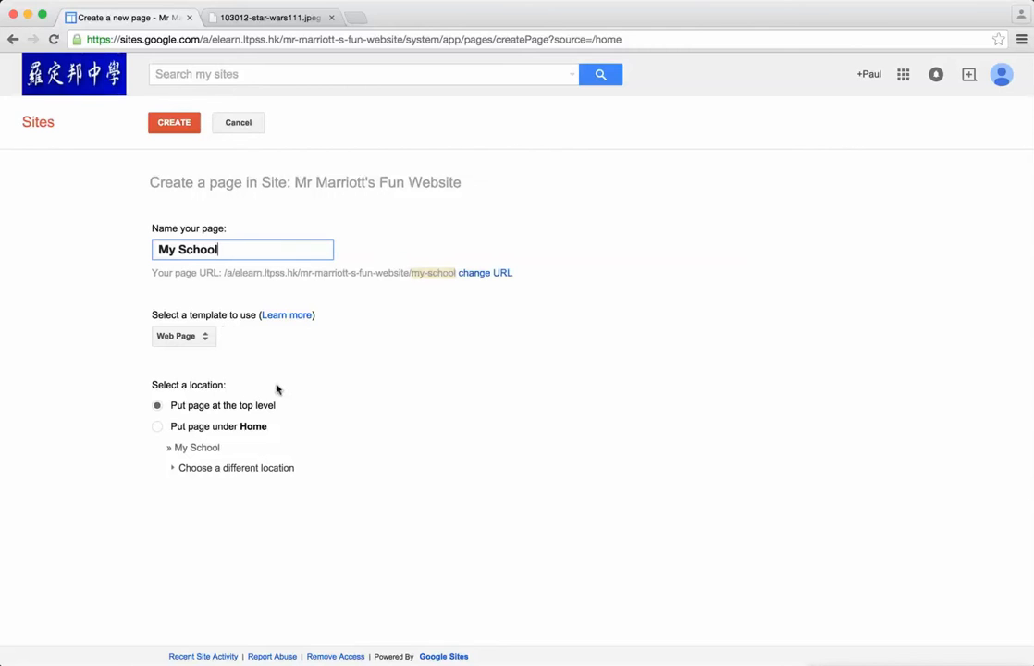
pyautogui.click(182, 127)
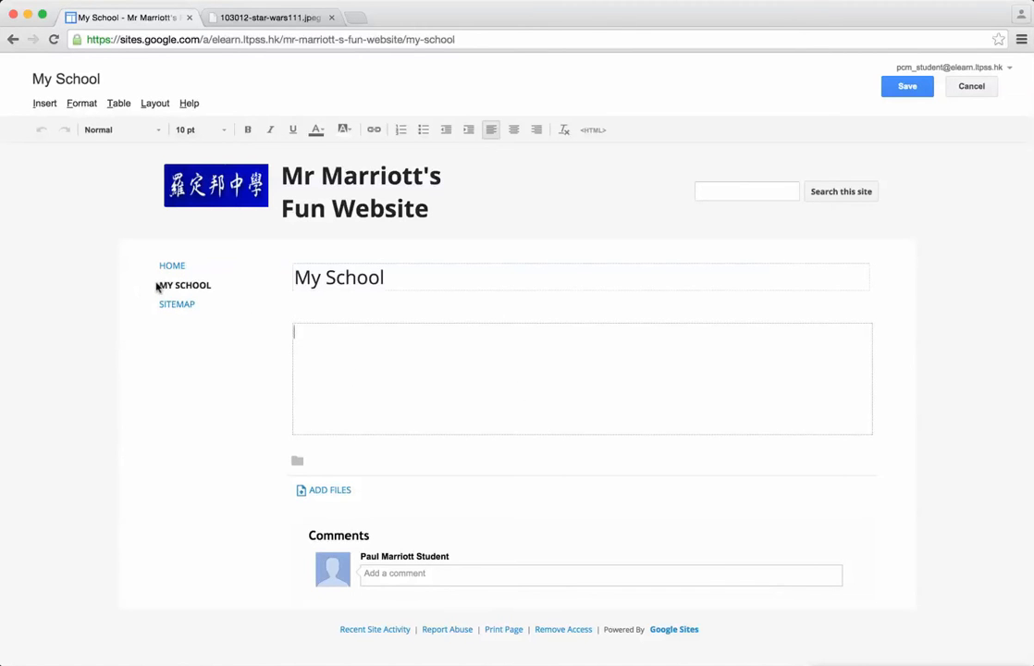
pyautogui.click(909, 85)
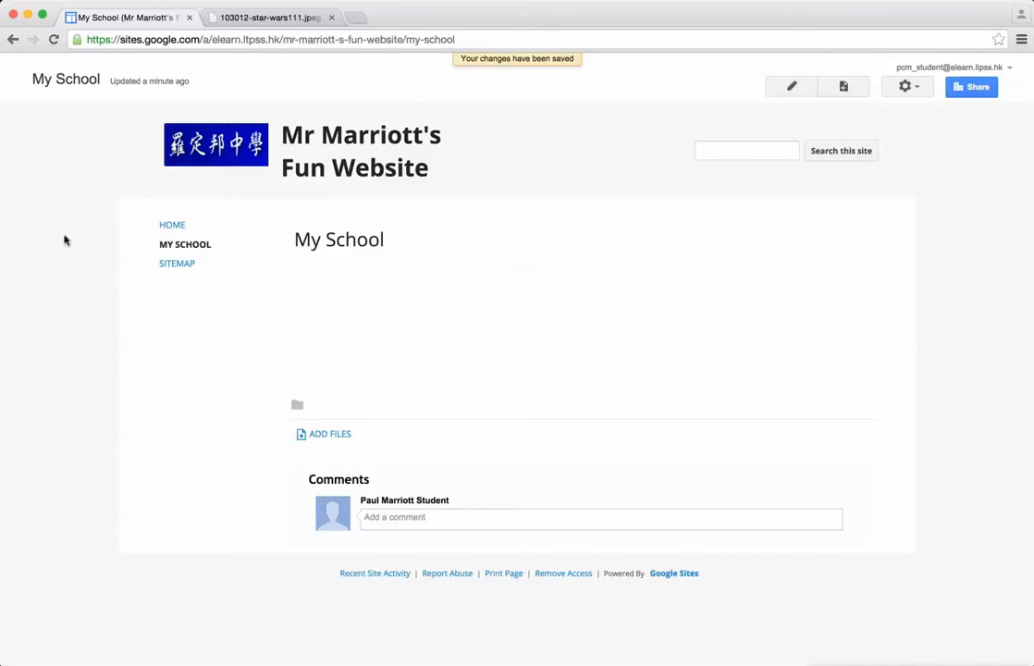
# Step: Visit the Home page through the site navigation, return to My School and open that page for editing
pyautogui.click(172, 228)
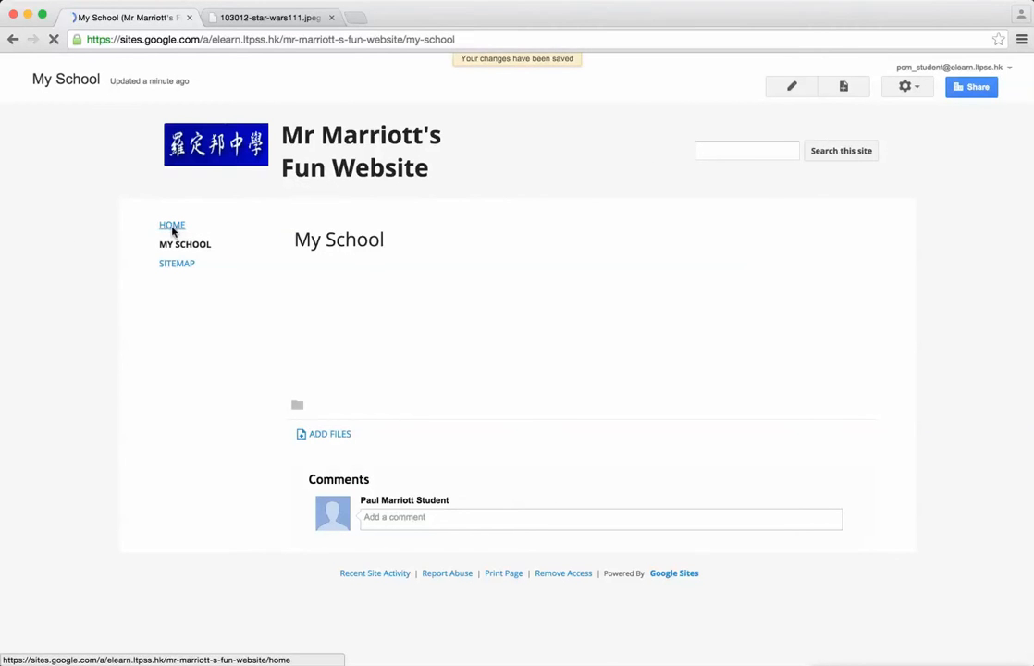
pyautogui.click(181, 249)
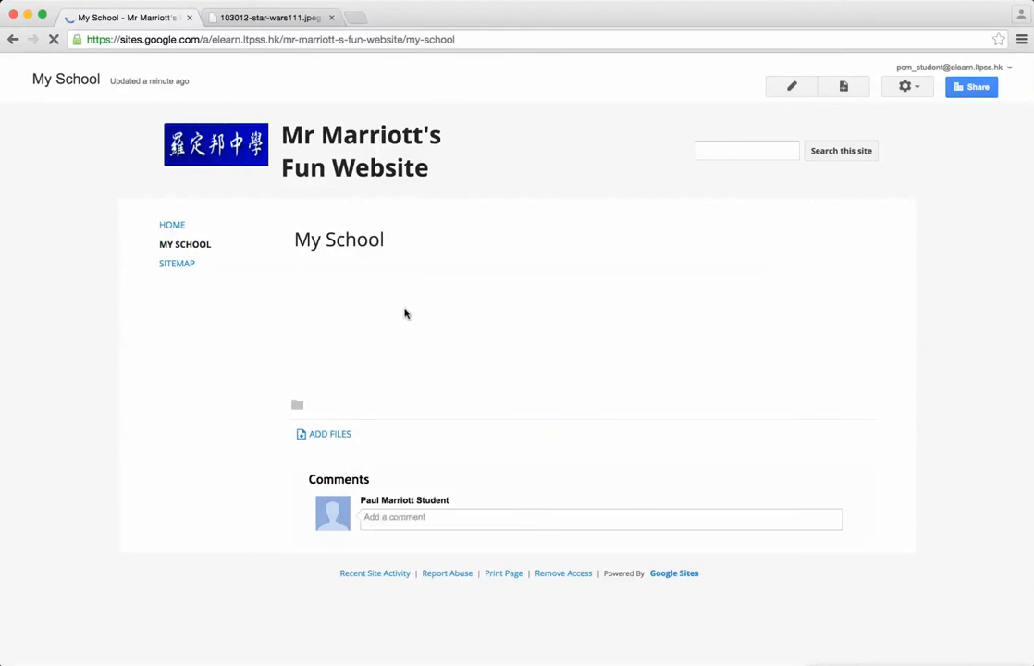
pyautogui.click(791, 91)
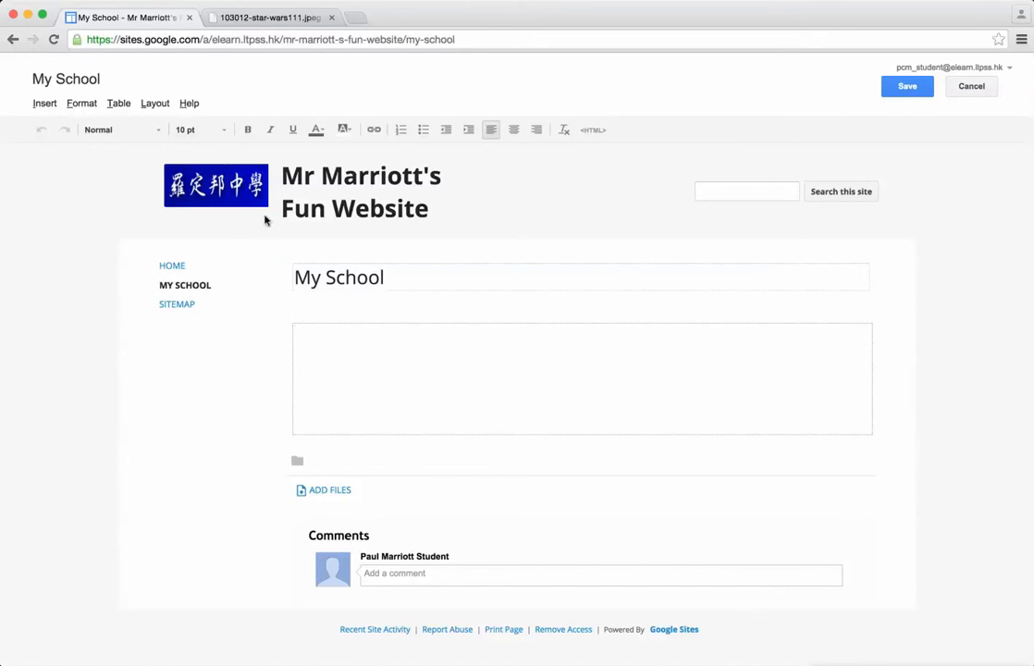
# Step: Open images.google.com in the Star Wars image's browser tab and search for "LTPSS"
pyautogui.click(280, 20)
pyautogui.click(237, 37)
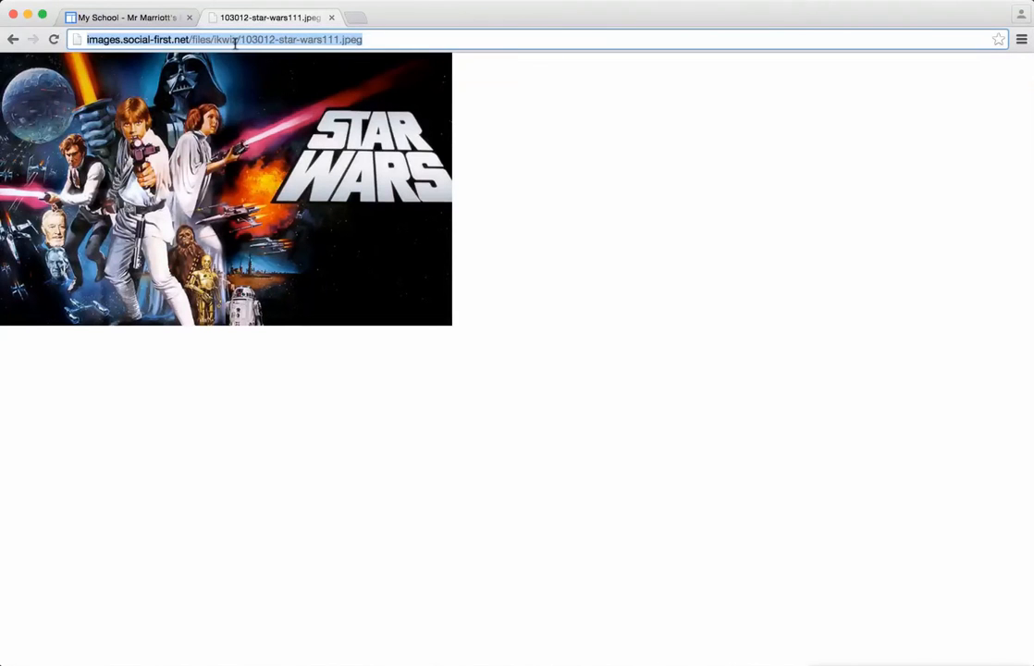
pyautogui.write('images.google.com')
pyautogui.press('Return')
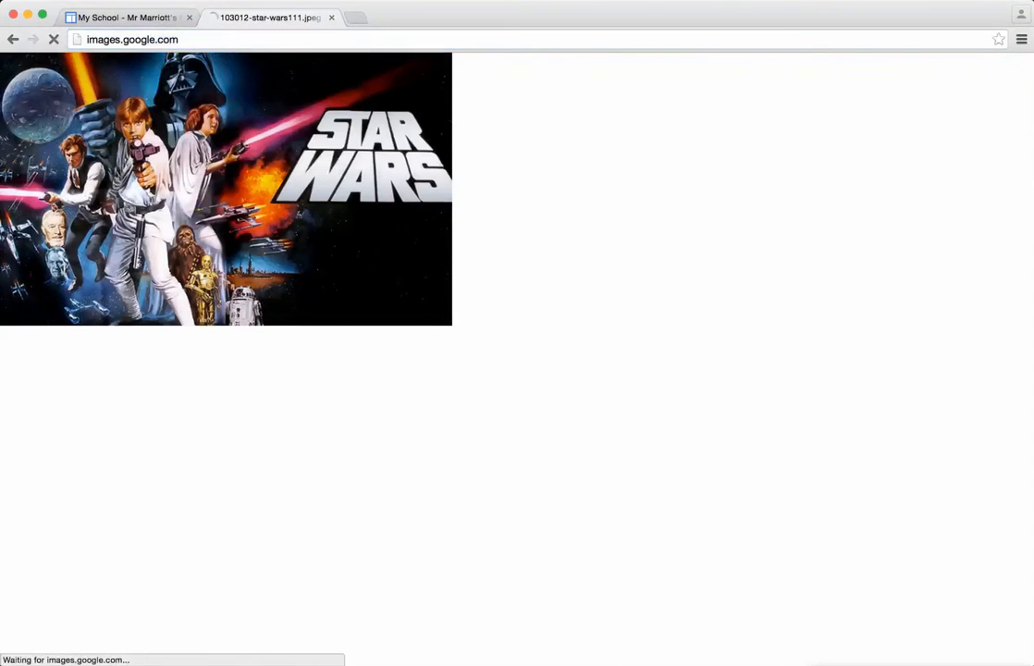
pyautogui.write('LTPSS')
pyautogui.press('Return')
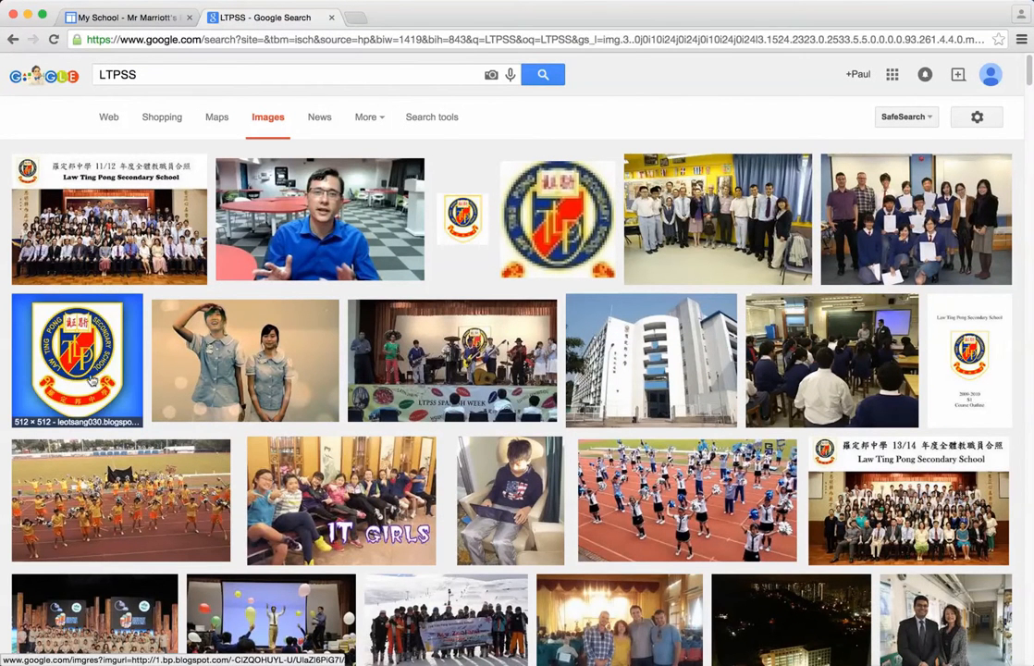
# Step: View the school building image content_schoolinfo_facilities_frontview.jpg from the search results at full size and copy its web address
pyautogui.click(568, 319)
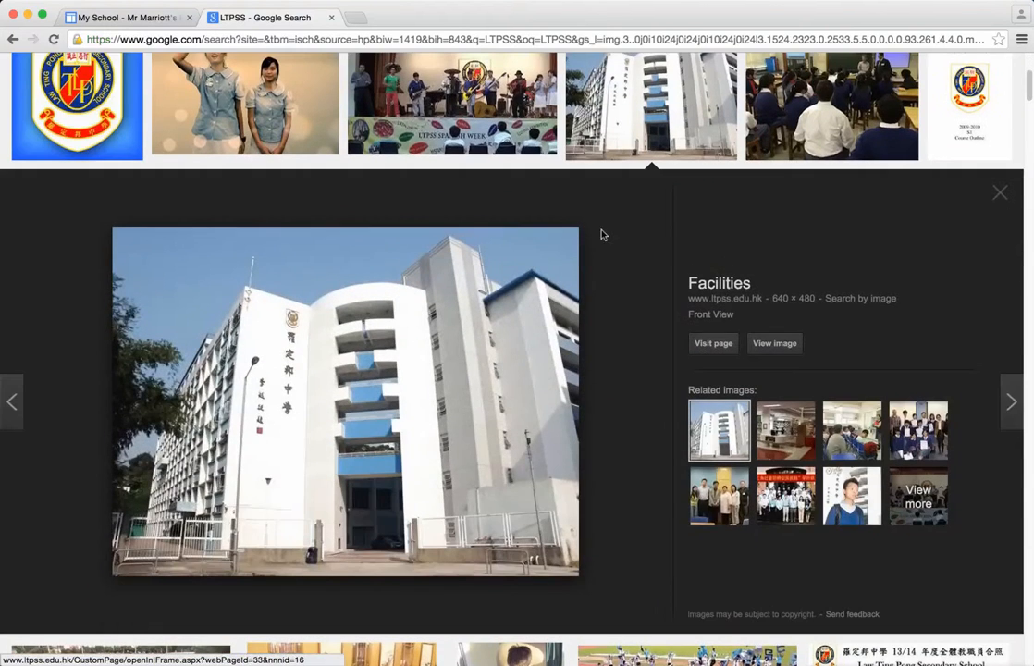
pyautogui.click(774, 345)
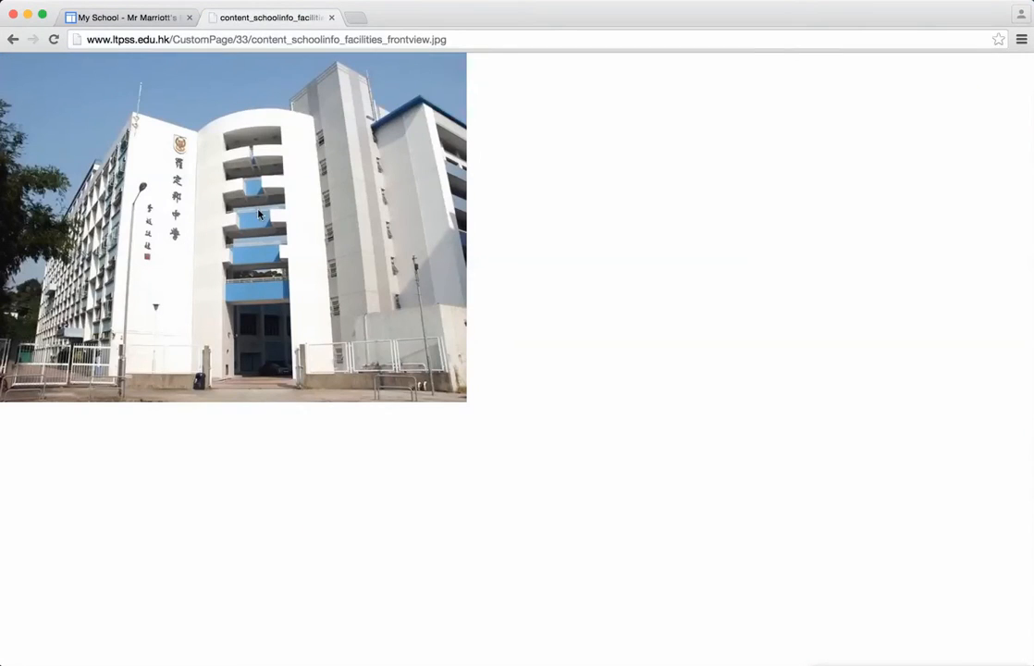
pyautogui.click(301, 40)
pyautogui.rightClick(301, 40)
pyautogui.press('super+c')
pyautogui.click(322, 63)
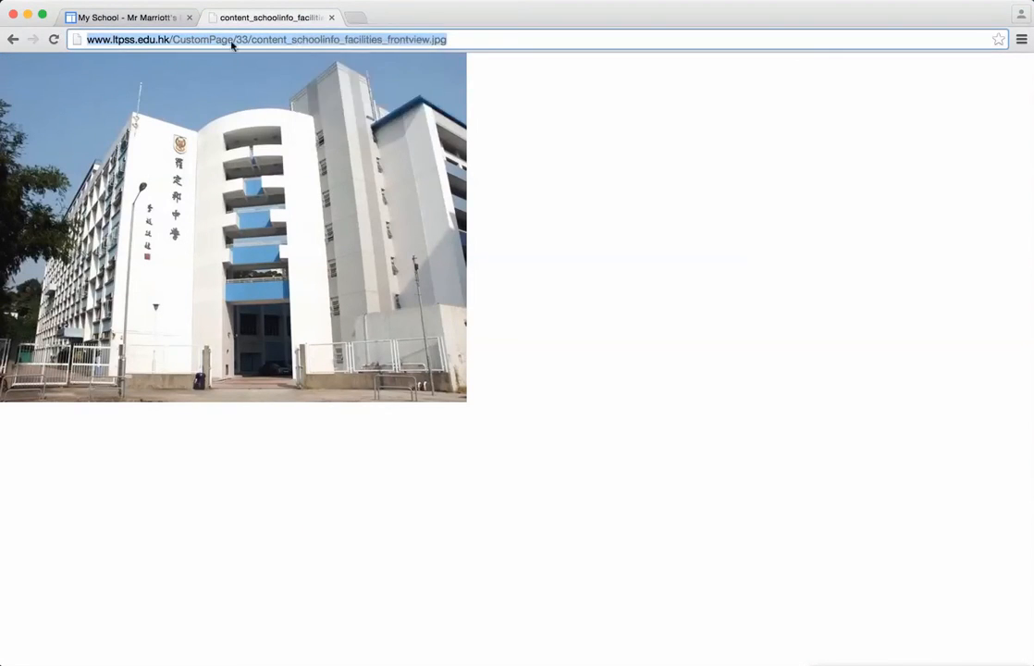
# Step: Insert the school building image into the My School page from its copied web address
pyautogui.press('super+1')
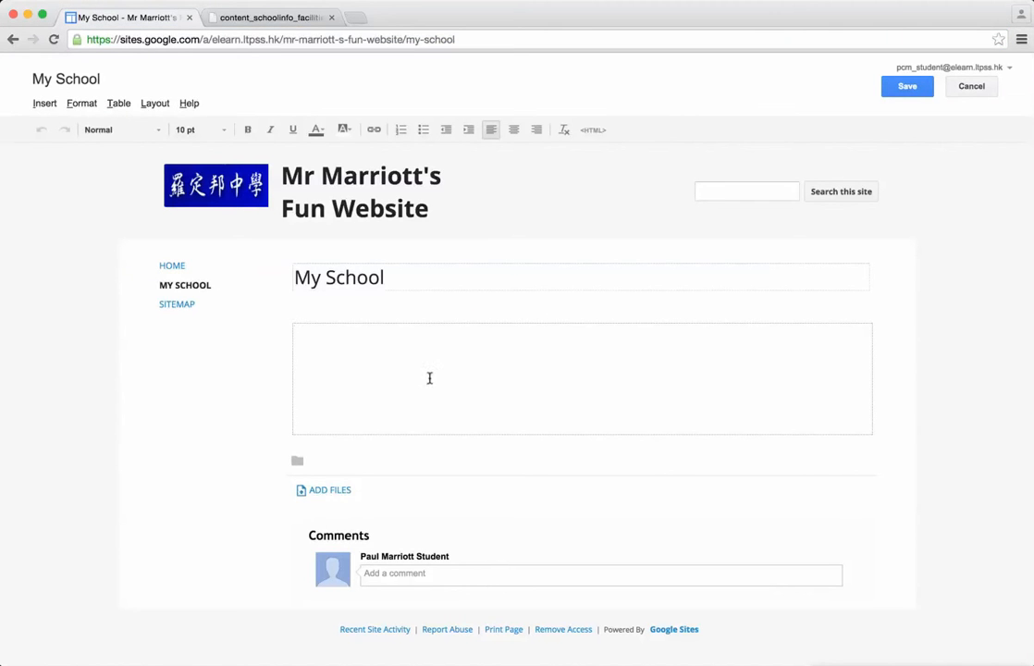
pyautogui.click(39, 107)
pyautogui.click(72, 147)
pyautogui.click(446, 404)
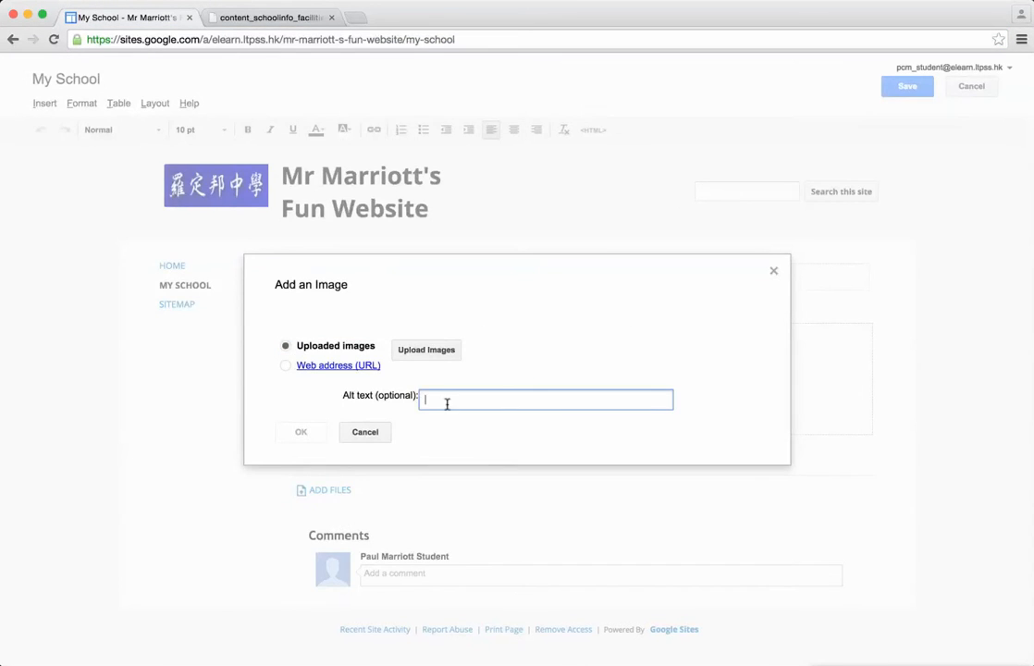
pyautogui.click(282, 370)
pyautogui.rightClick(499, 325)
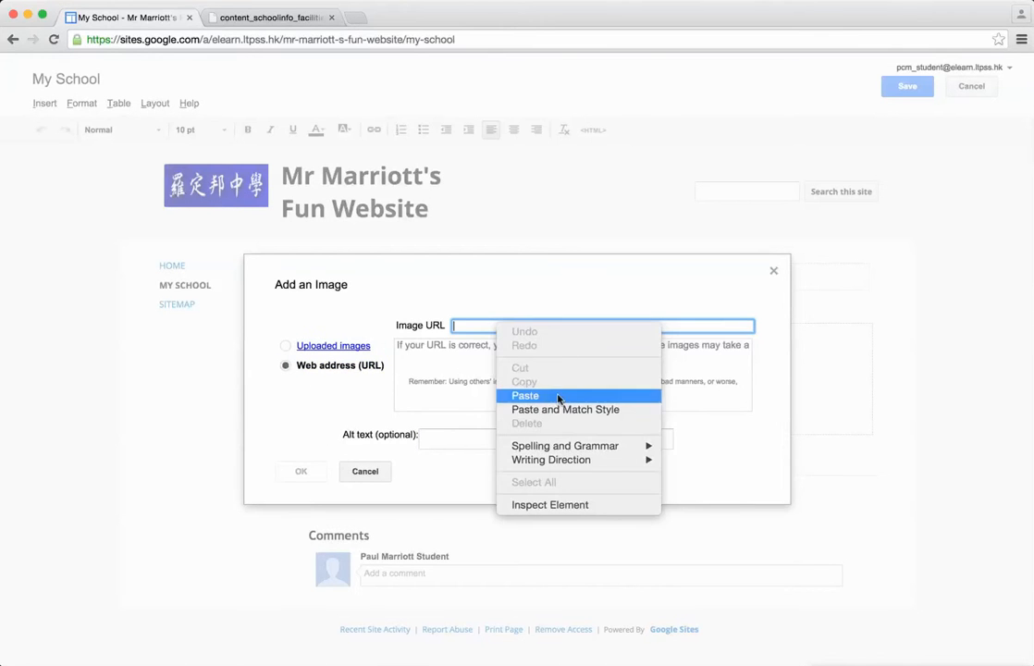
pyautogui.click(555, 398)
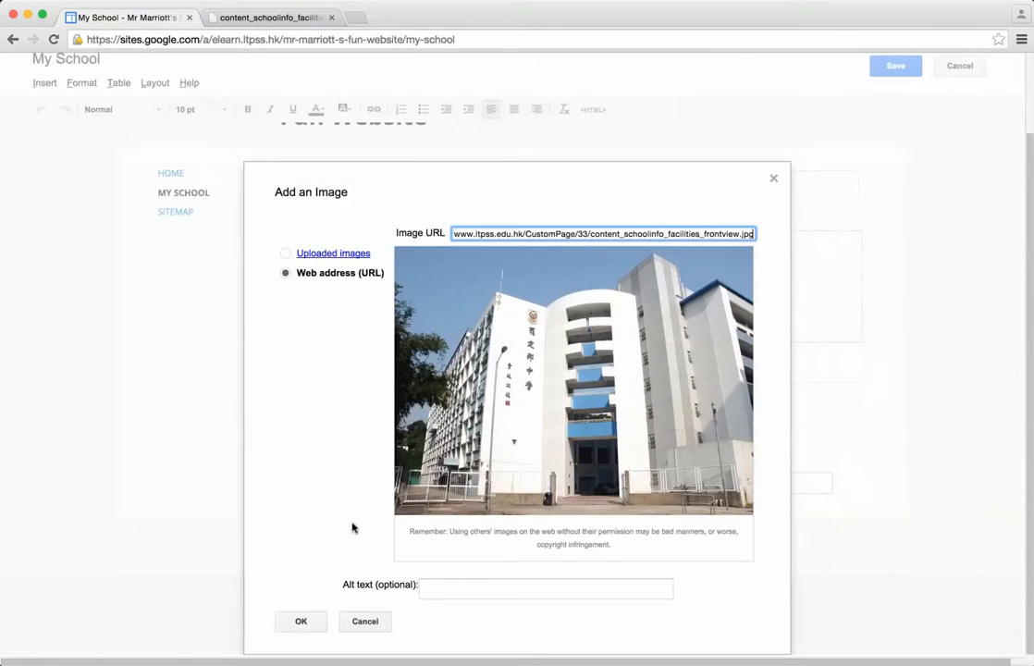
pyautogui.click(301, 622)
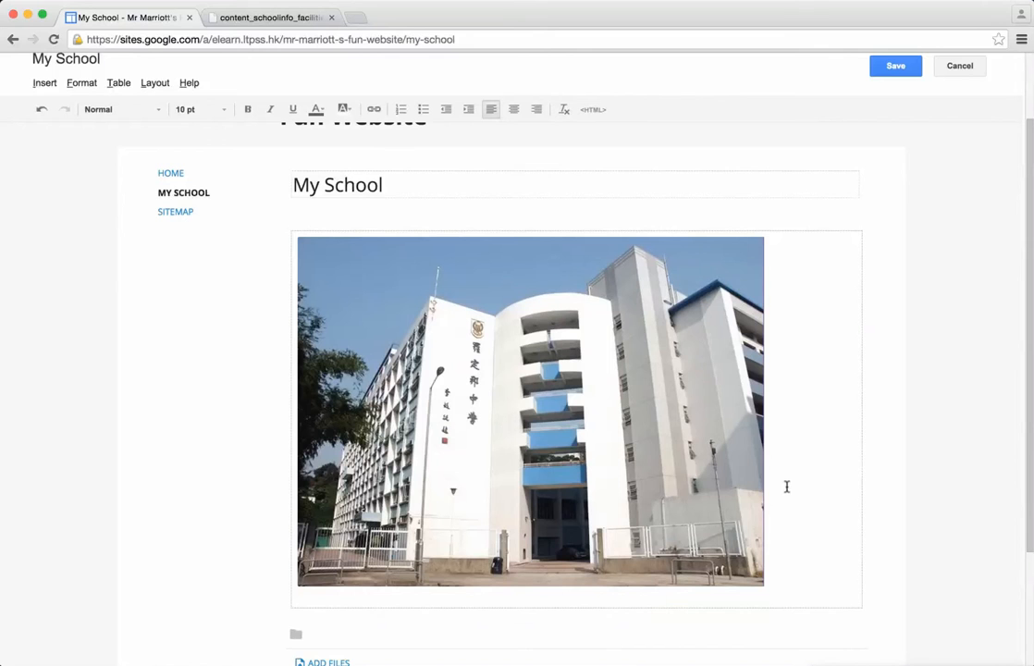
# Step: Add the caption "This is a picture of the school where I work (and teach)." under the image, followed by blank lines
pyautogui.click(794, 552)
pyautogui.press('Return')
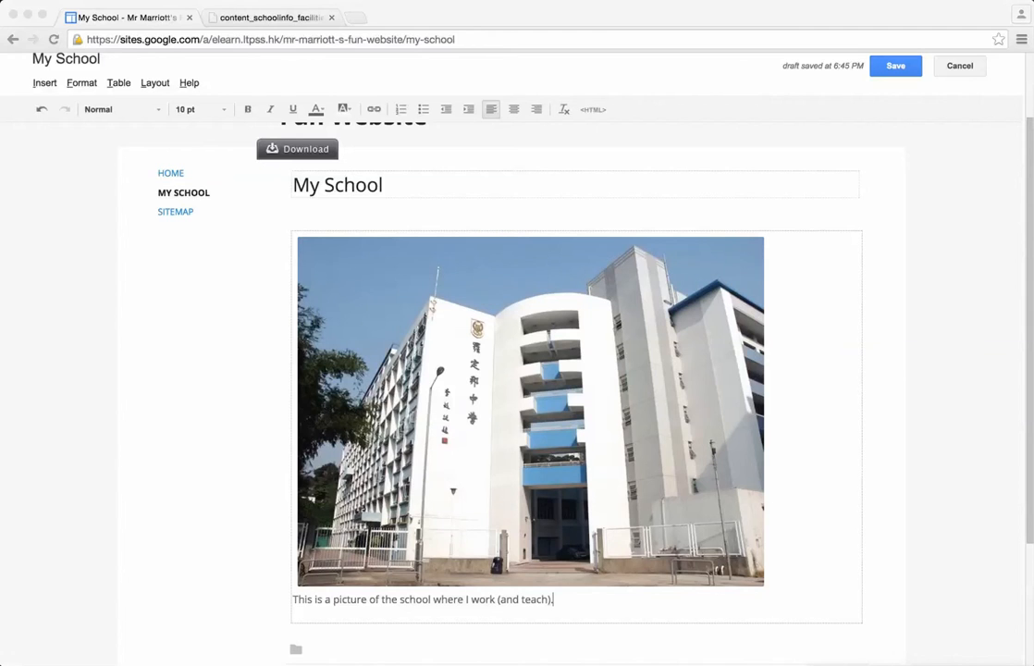
pyautogui.click(570, 602)
pyautogui.press('Return')
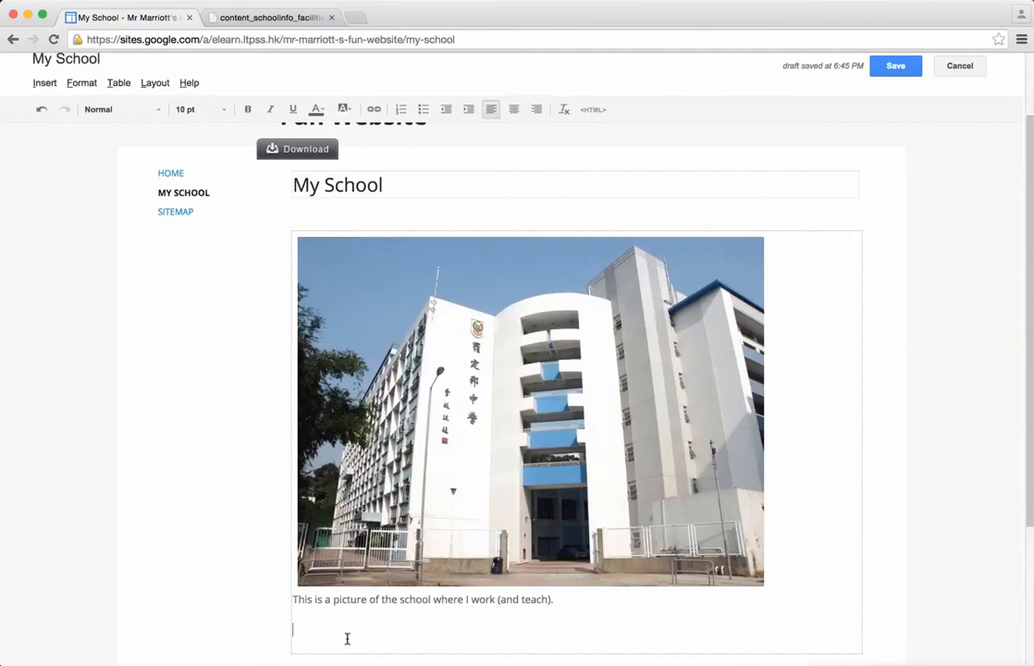
pyautogui.press('Return')
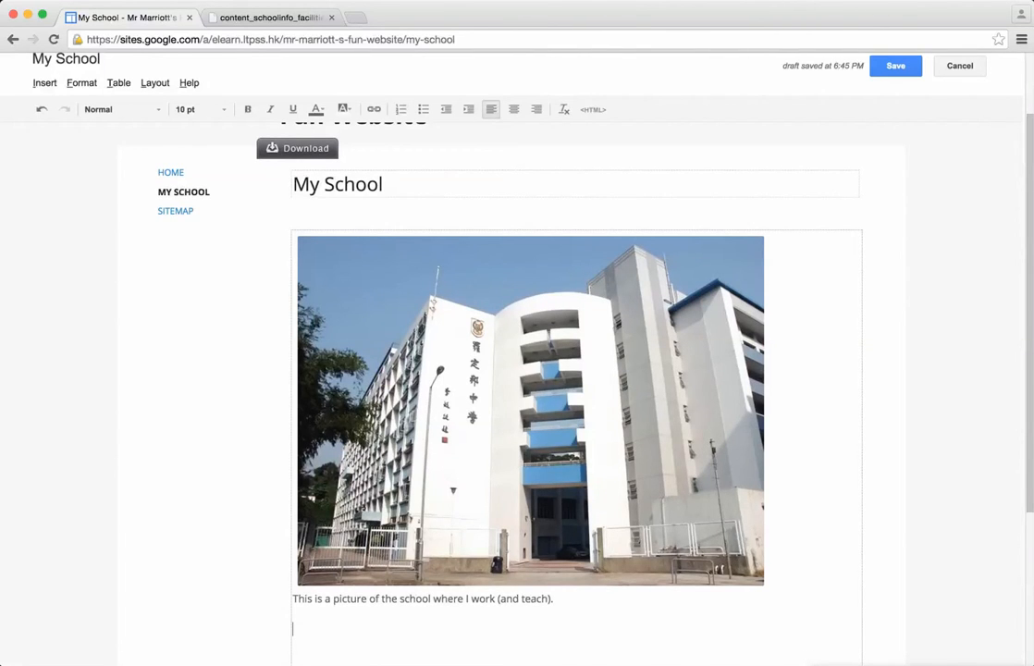
# Step: Start inserting a Google map into the page and allow docs.google.com to use the computer's location
pyautogui.click(44, 83)
pyautogui.click(44, 85)
pyautogui.click(39, 85)
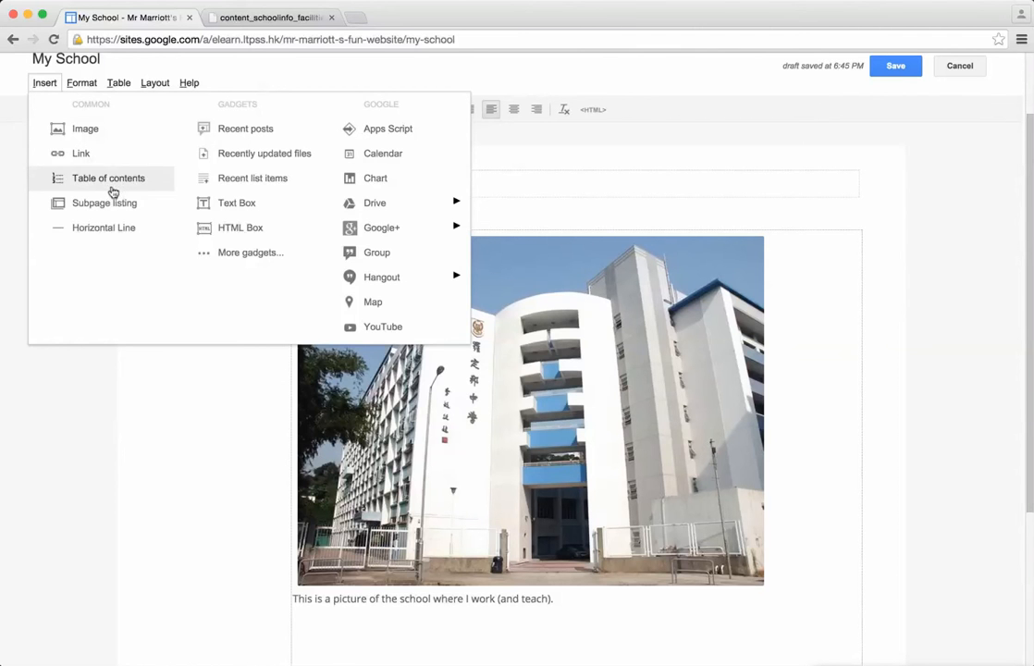
pyautogui.click(72, 85)
pyautogui.click(72, 85)
pyautogui.click(42, 82)
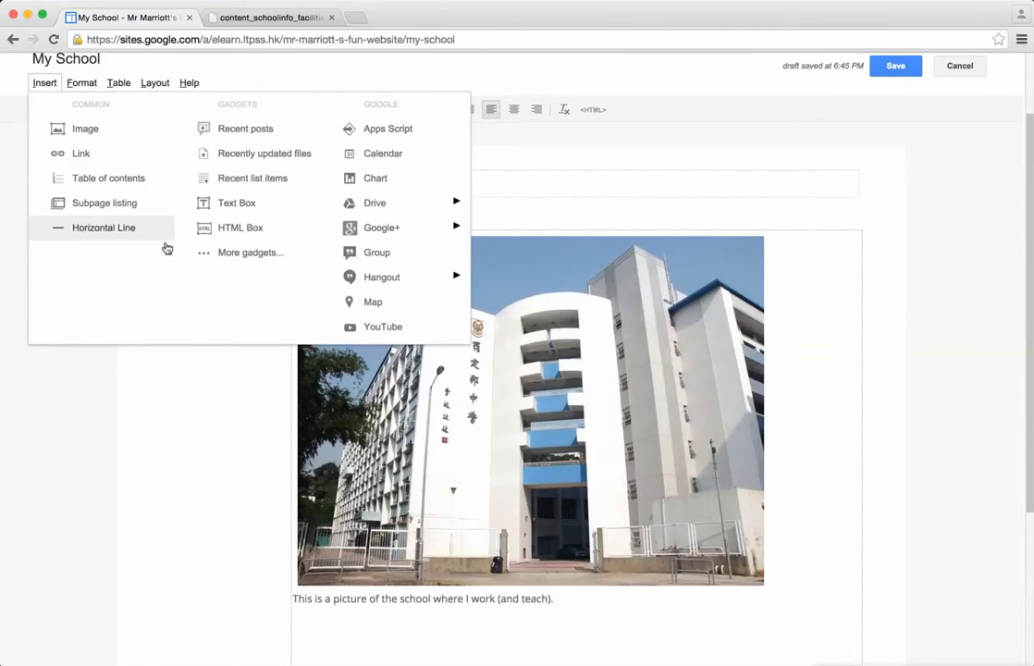
pyautogui.click(395, 303)
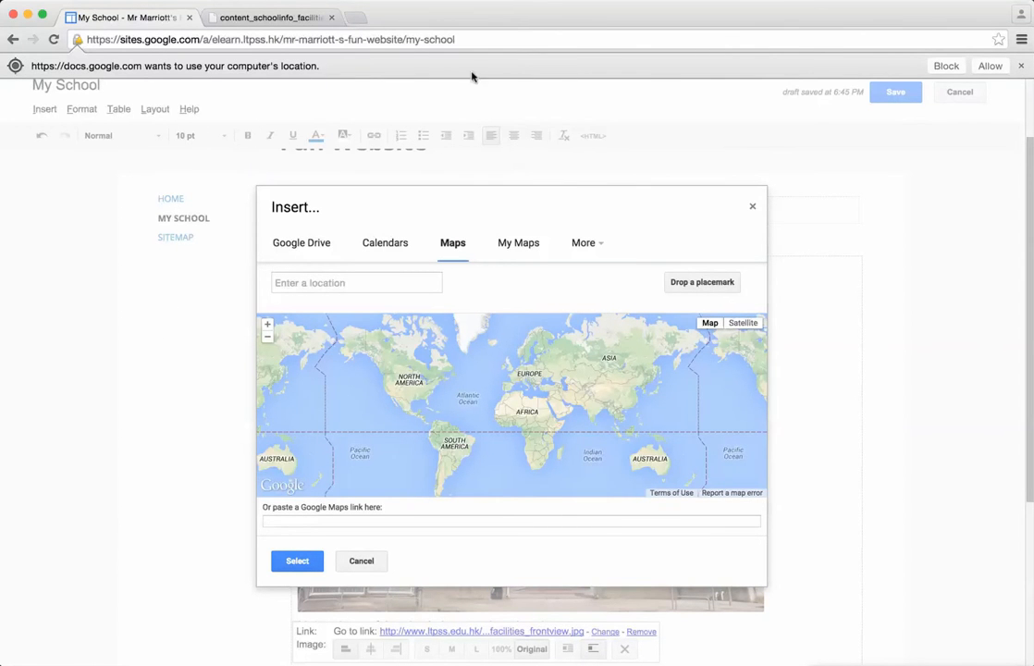
pyautogui.click(988, 66)
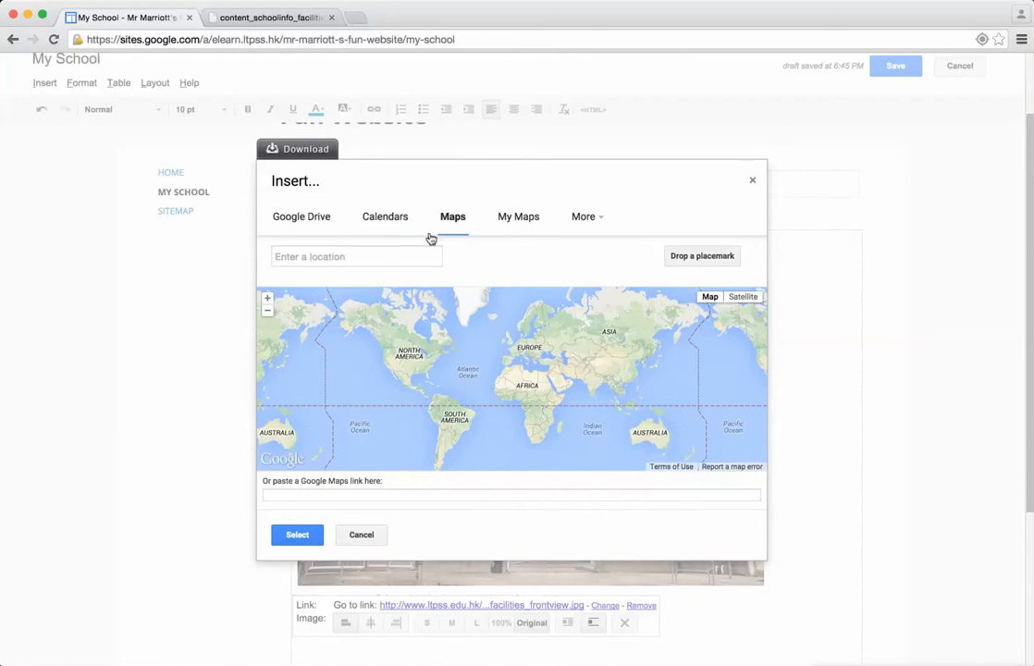
# Step: Search for "law ting pong", choose Law Ting Pong Secondary School, and insert its close-up map with the border and title included
pyautogui.click(355, 258)
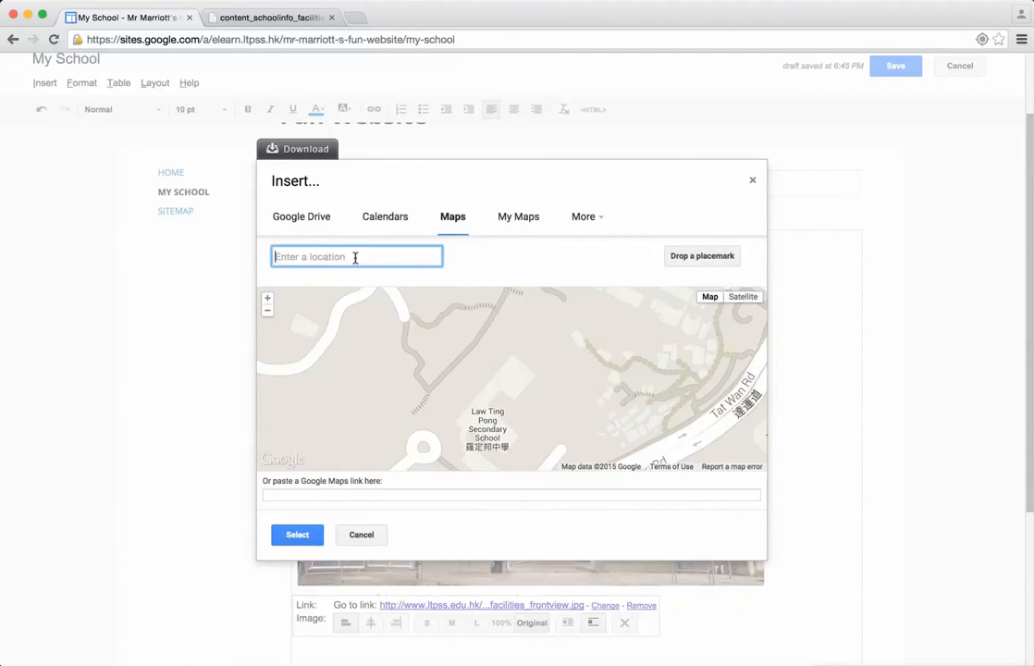
pyautogui.write('law ting pong')
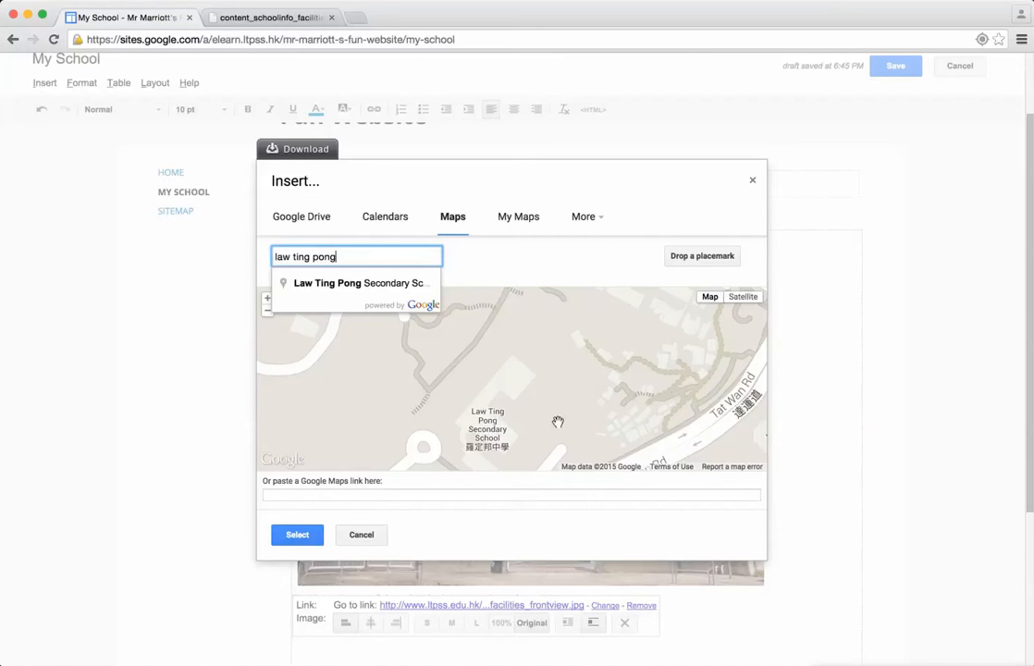
pyautogui.click(375, 284)
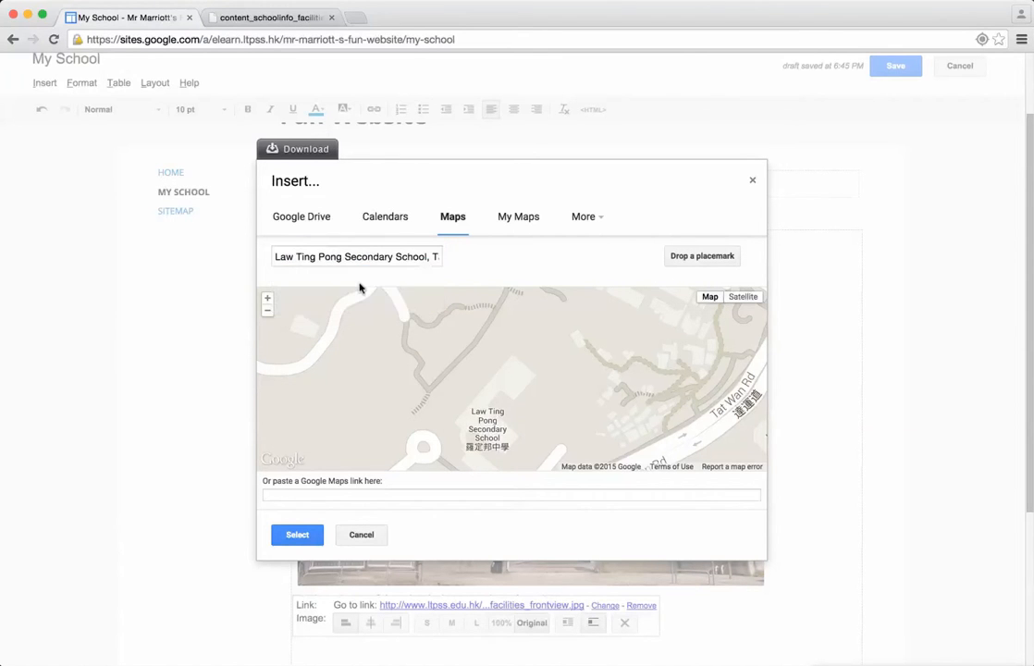
pyautogui.scroll(-1, 512, 381)
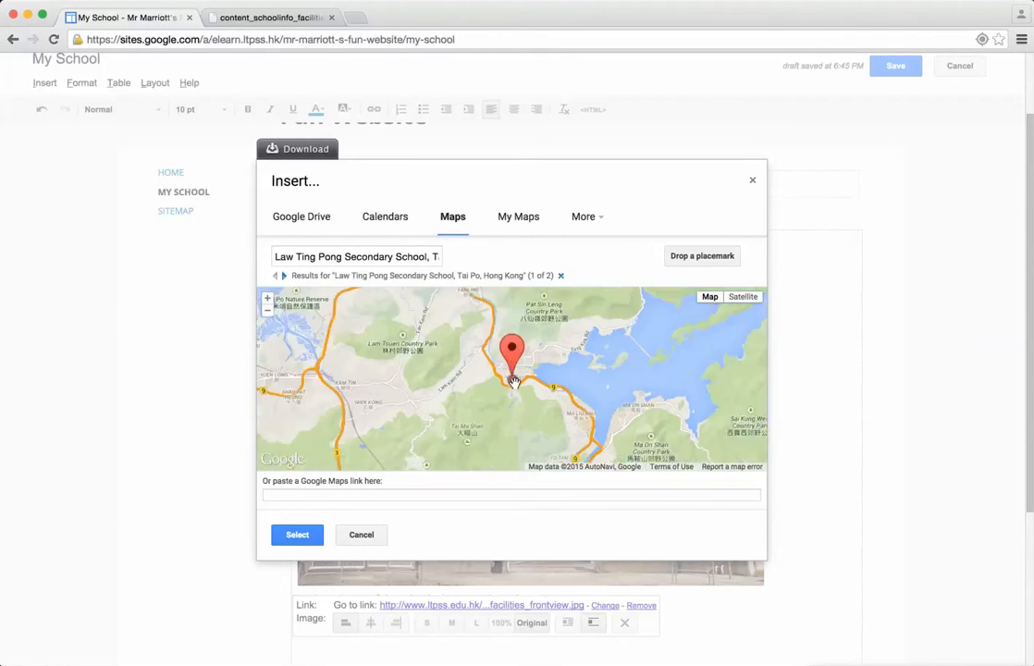
pyautogui.scroll(3, 513, 385)
pyautogui.scroll(4, 436, 320)
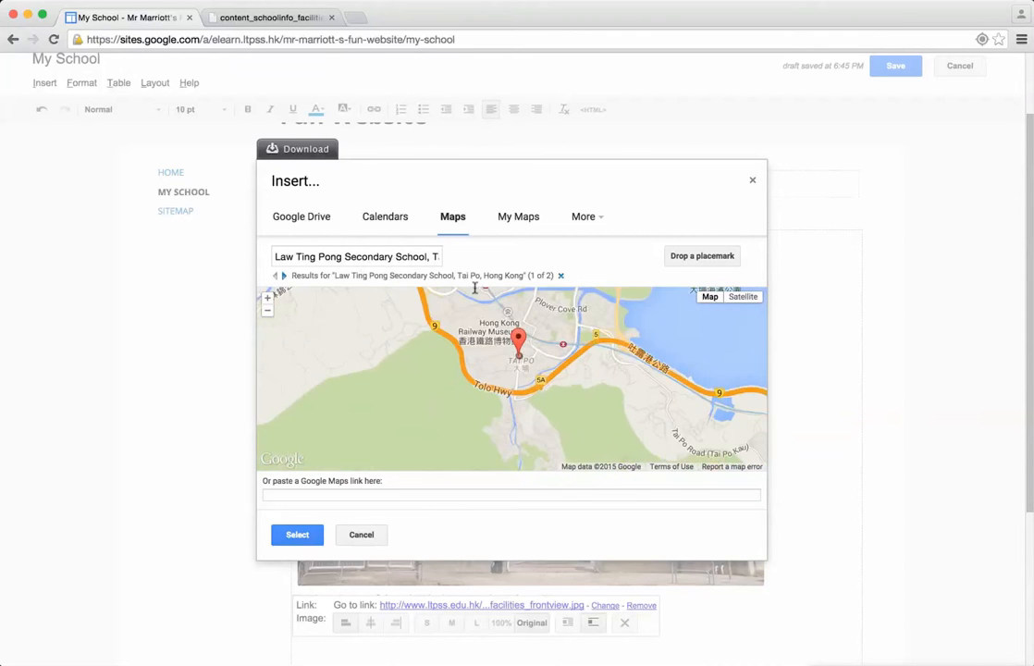
pyautogui.scroll(1, 408, 390)
pyautogui.moveTo(402, 404); pyautogui.dragTo(454, 375)
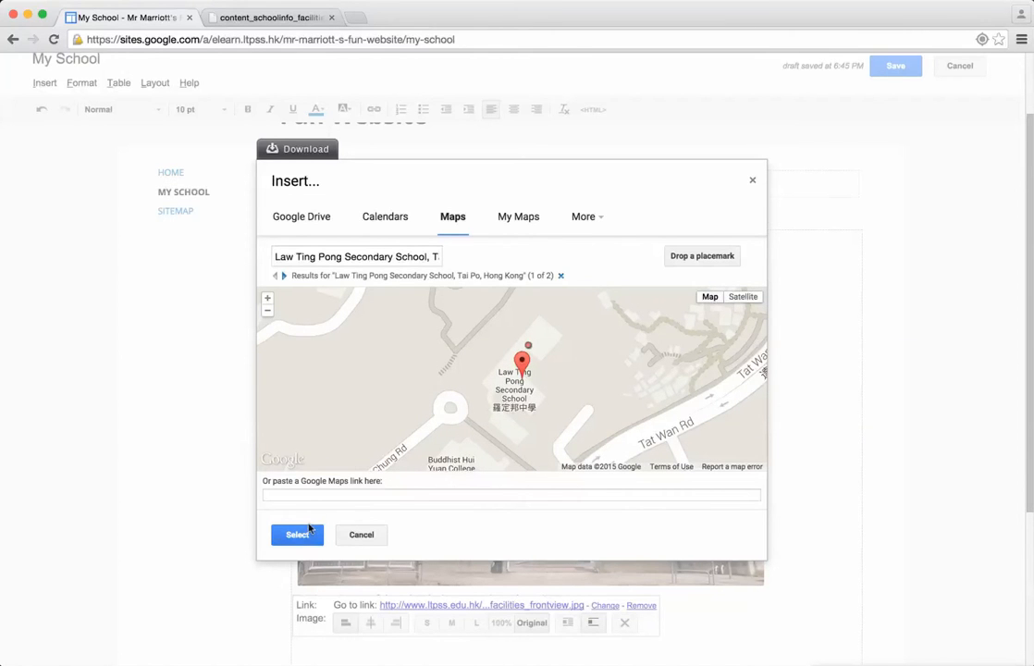
pyautogui.click(297, 536)
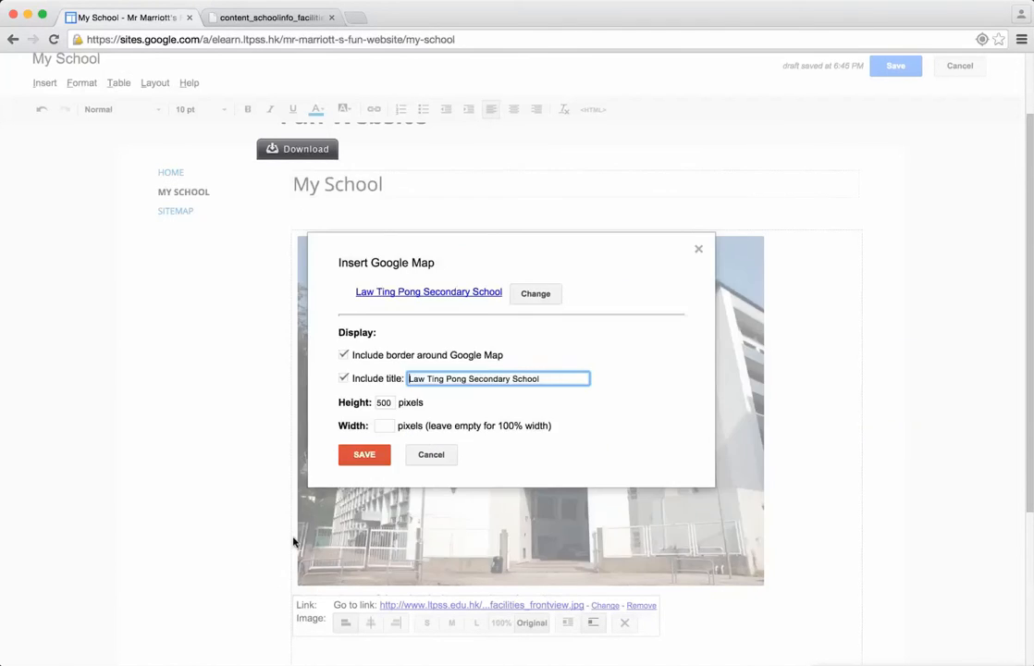
pyautogui.click(381, 455)
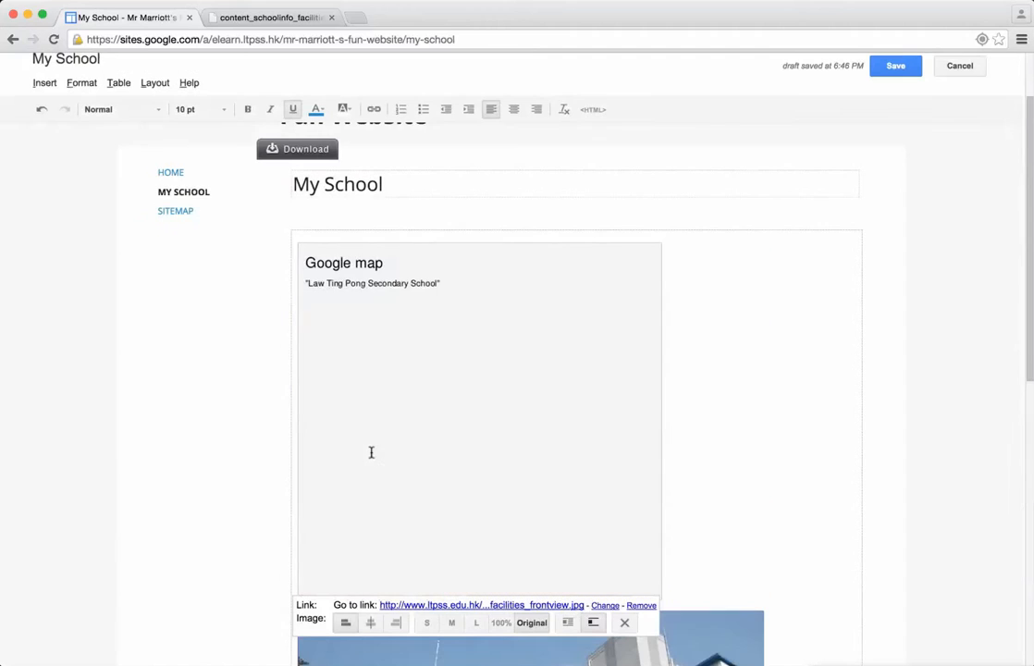
# Step: Move the Google map placeholder from above the school image to below the picture caption
pyautogui.scroll(-5, 704, 395)
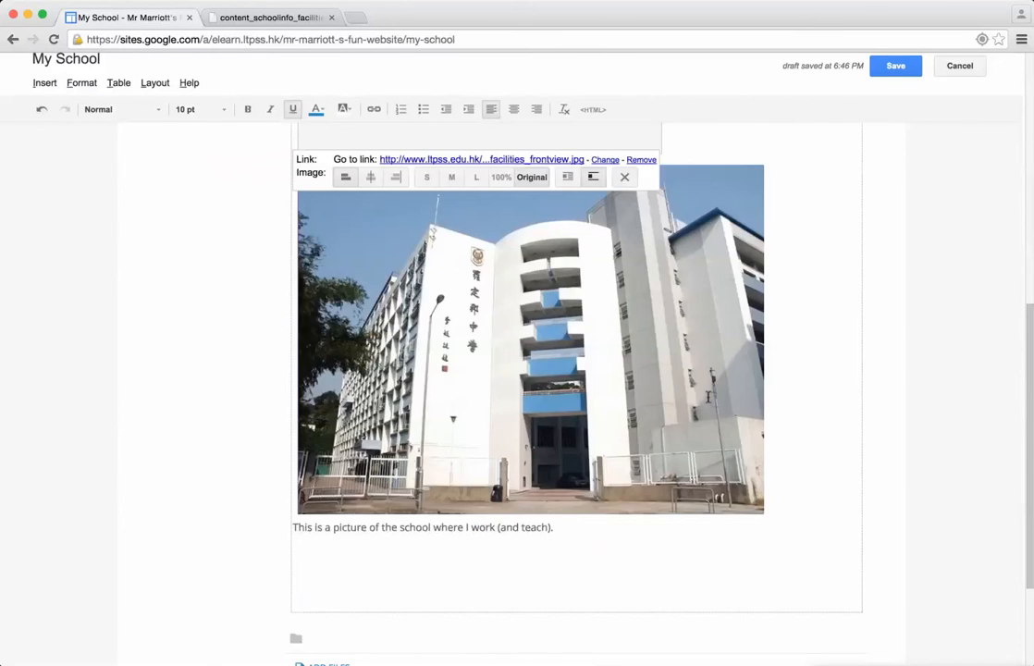
pyautogui.scroll(3, 707, 396)
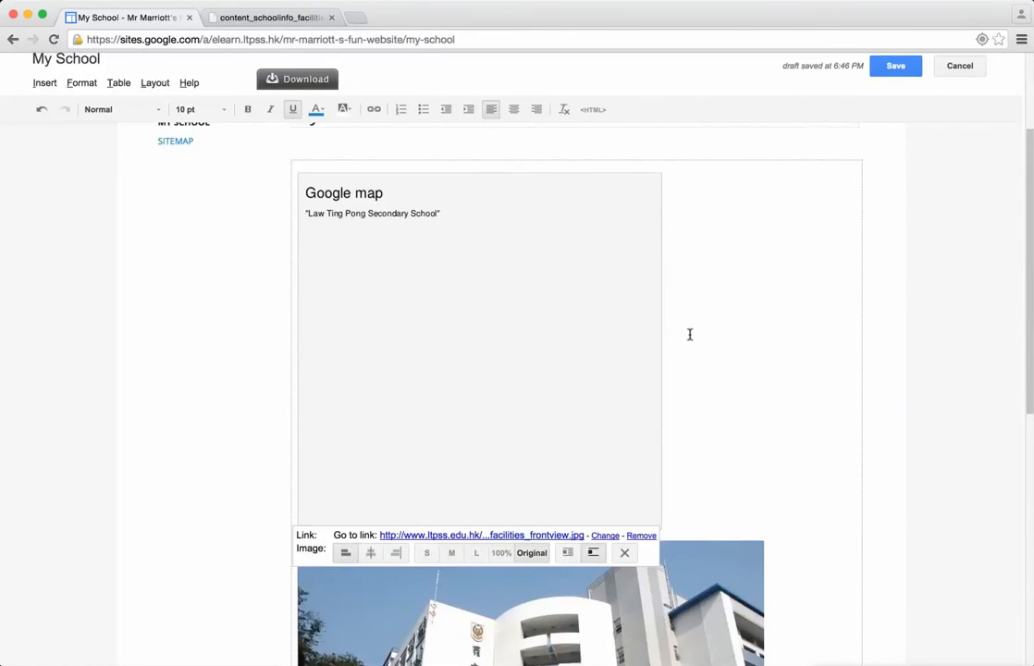
pyautogui.scroll(-5, 690, 335)
pyautogui.scroll(1, 603, 369)
pyautogui.scroll(1, 602, 368)
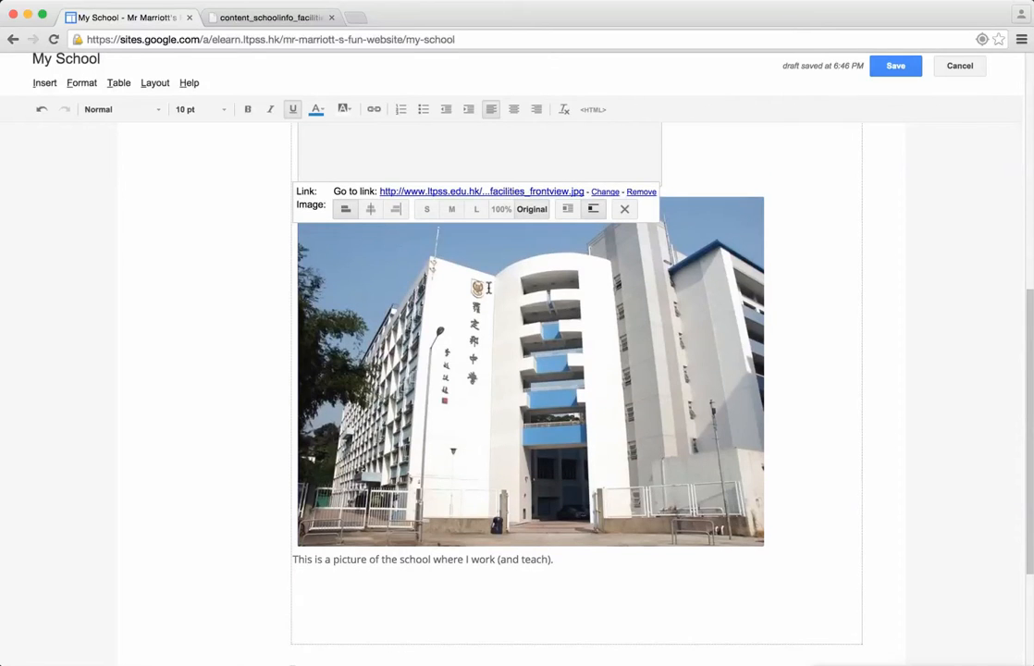
pyautogui.scroll(5, 430, 145)
pyautogui.scroll(-5, 437, 315)
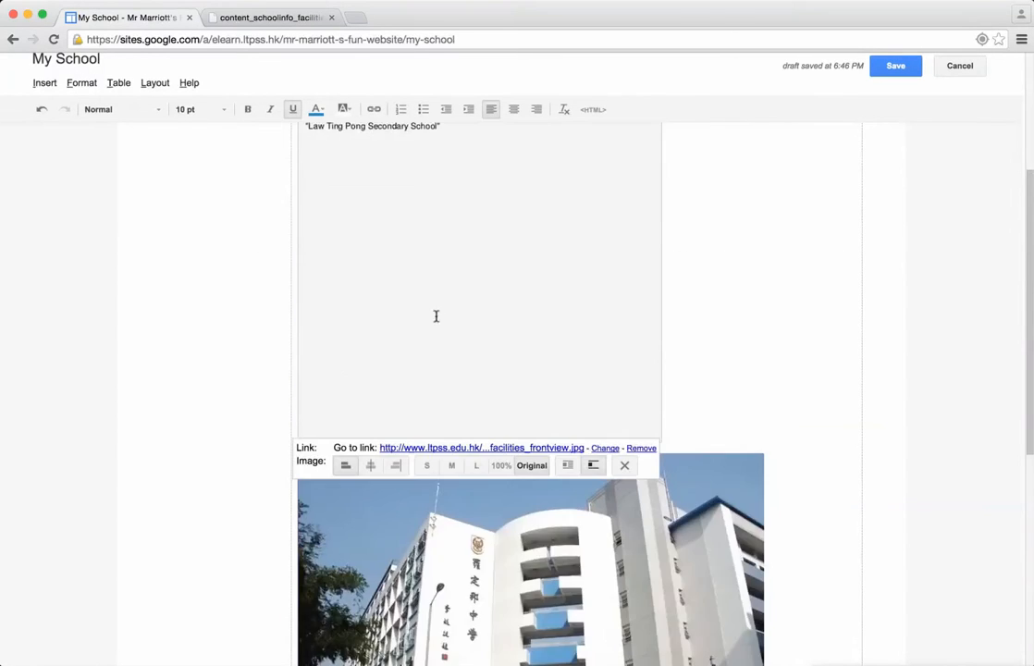
pyautogui.scroll(-2, 162, 306)
pyautogui.moveTo(387, 146); pyautogui.dragTo(363, 445)
pyautogui.scroll(5, 293, 390)
pyautogui.scroll(-10, 293, 390)
pyautogui.scroll(2, 489, 390)
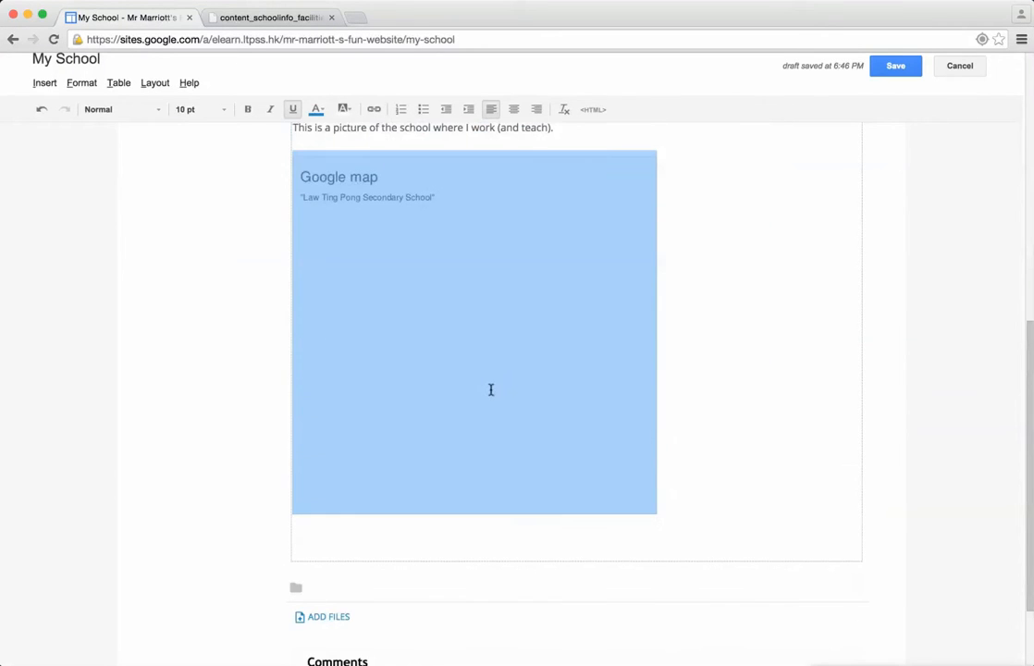
pyautogui.scroll(1, 692, 470)
# Step: Add the caption "This is a map showing you the school in Hong Kong." below the map and save the page
pyautogui.click(696, 532)
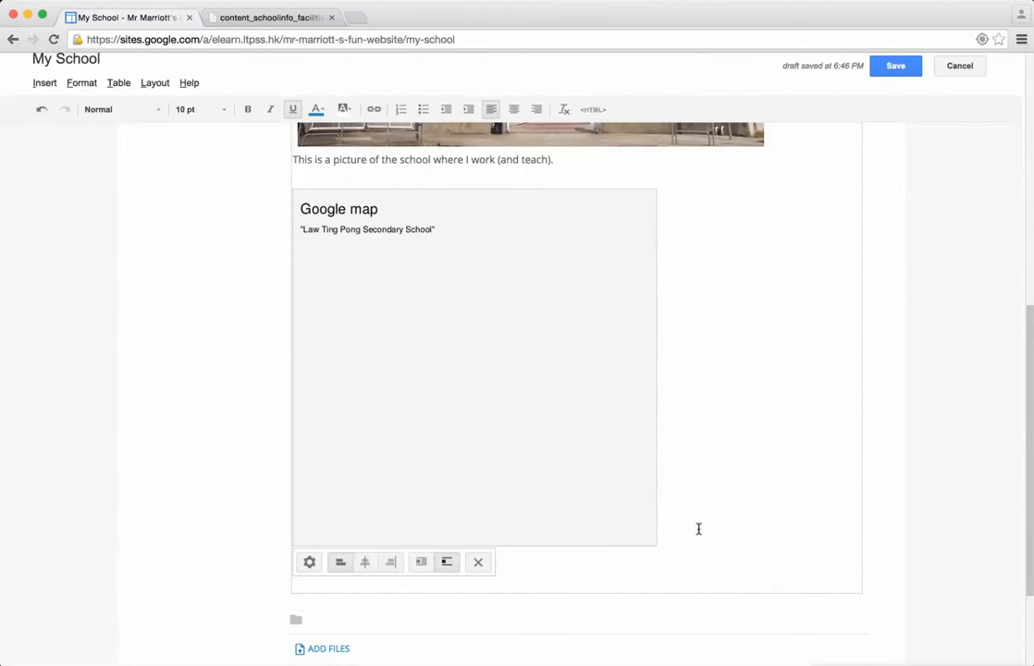
pyautogui.press('Return')
pyautogui.press('Return')
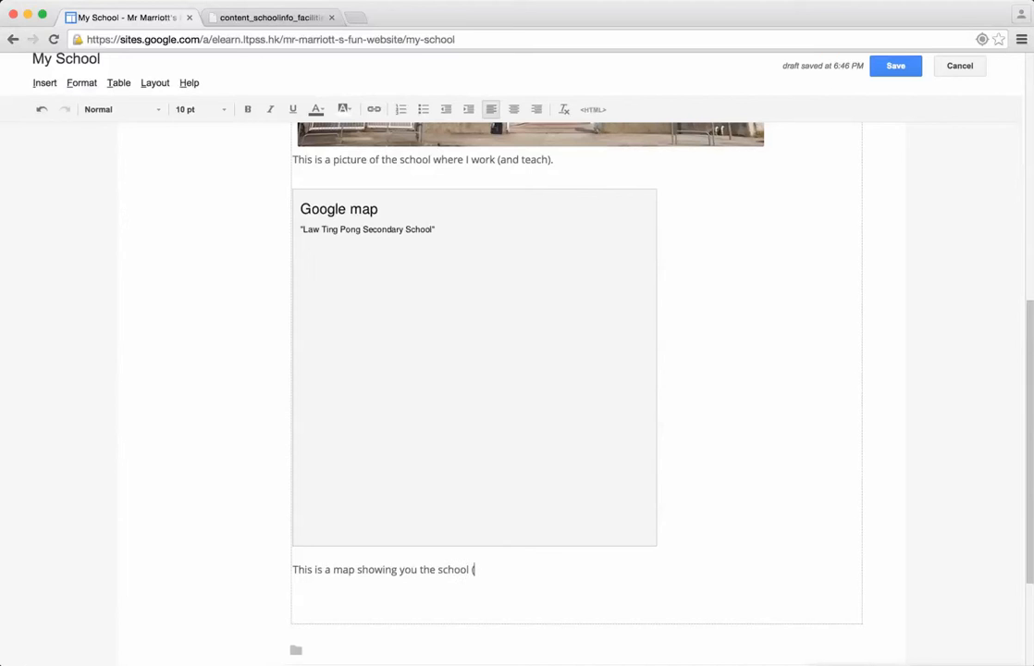
pyautogui.write('Hong Kong.')
pyautogui.click(897, 74)
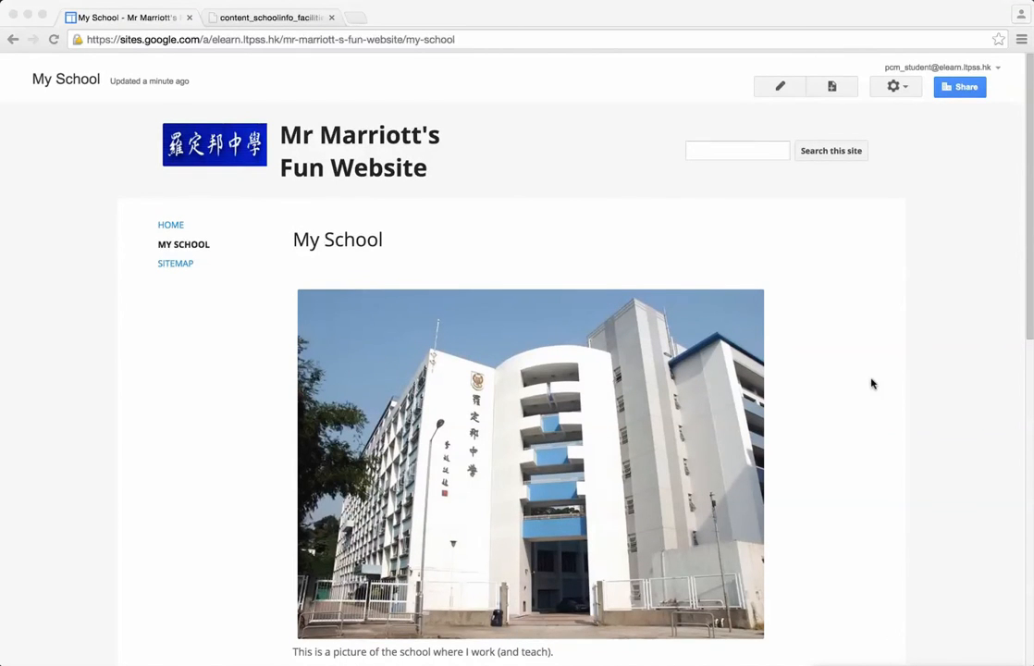
# Step: Review the saved My School page and examine the embedded school map at several zoom levels
pyautogui.scroll(-5, 851, 400)
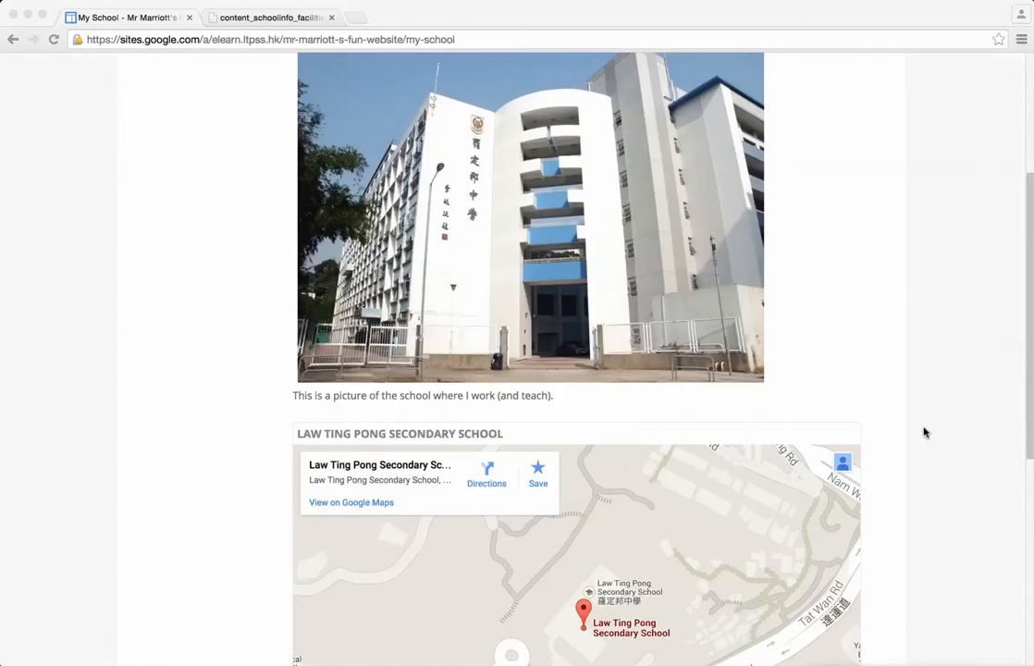
pyautogui.scroll(-6, 929, 439)
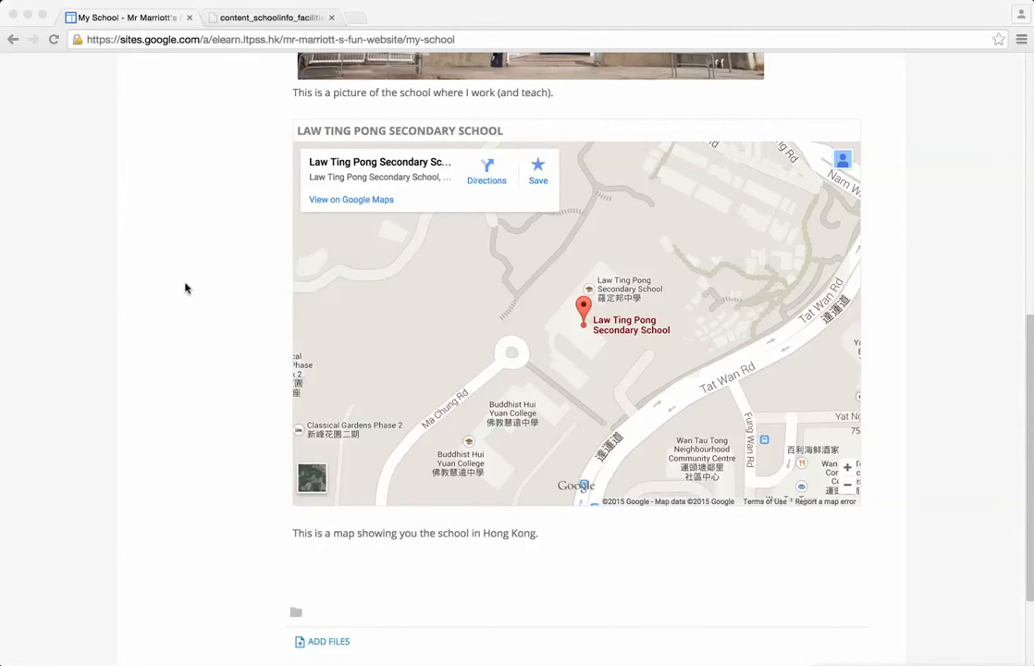
pyautogui.click(557, 313)
pyautogui.doubleClick(561, 324)
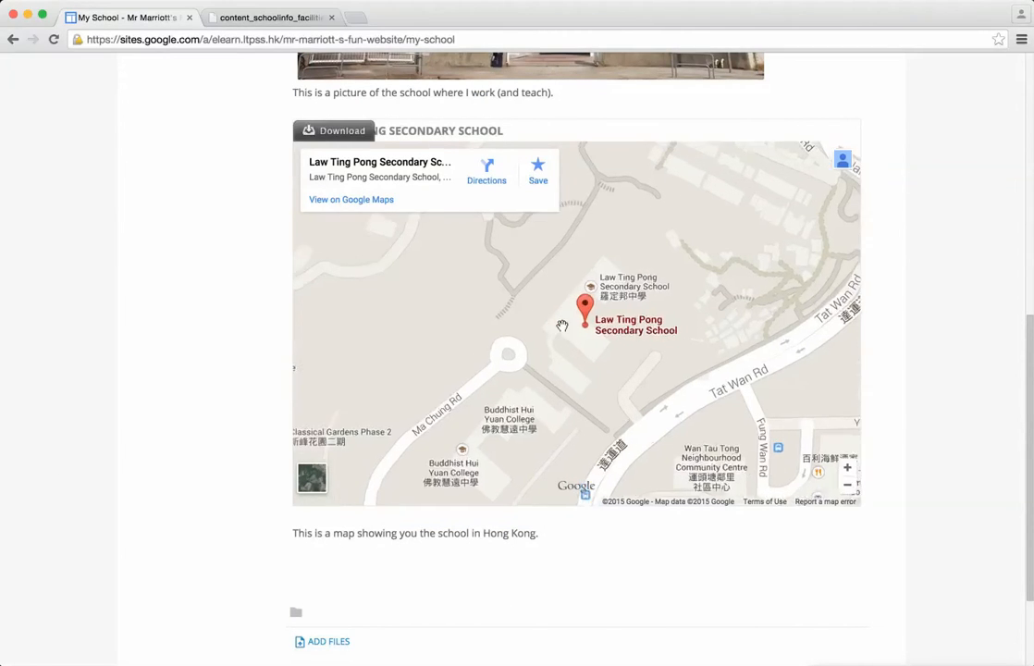
pyautogui.scroll(-4, 561, 325)
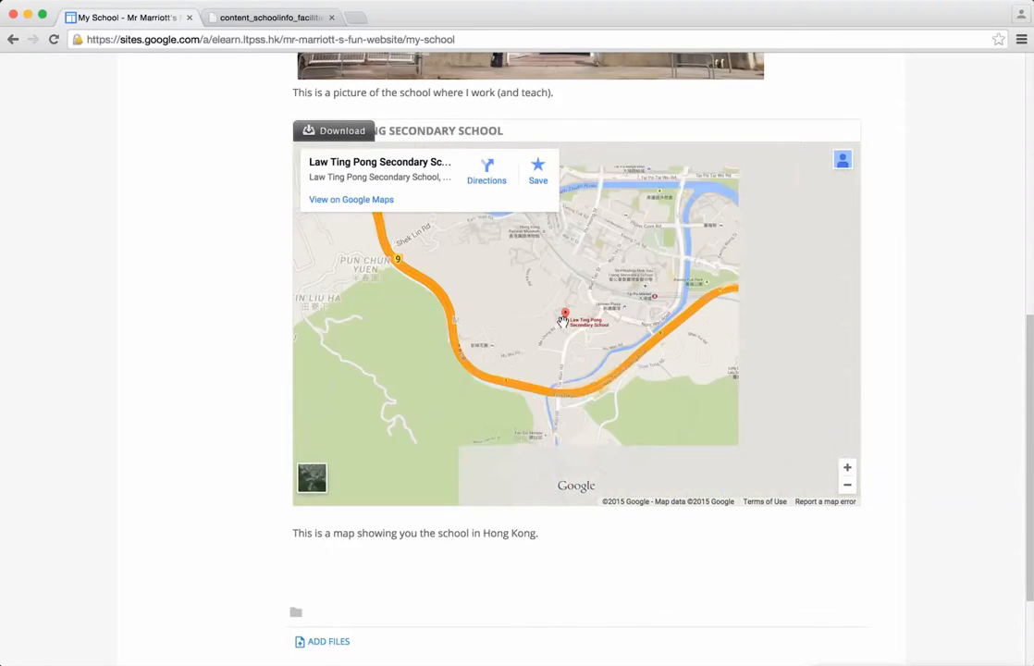
pyautogui.scroll(4, 559, 320)
pyautogui.scroll(-2, 555, 319)
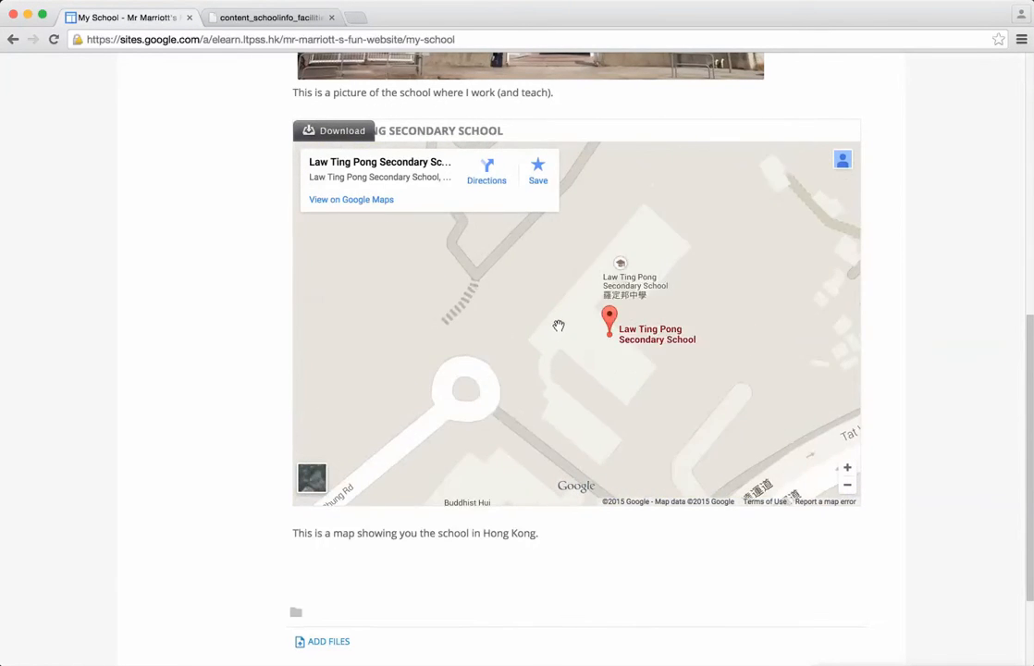
pyautogui.scroll(-2, 548, 324)
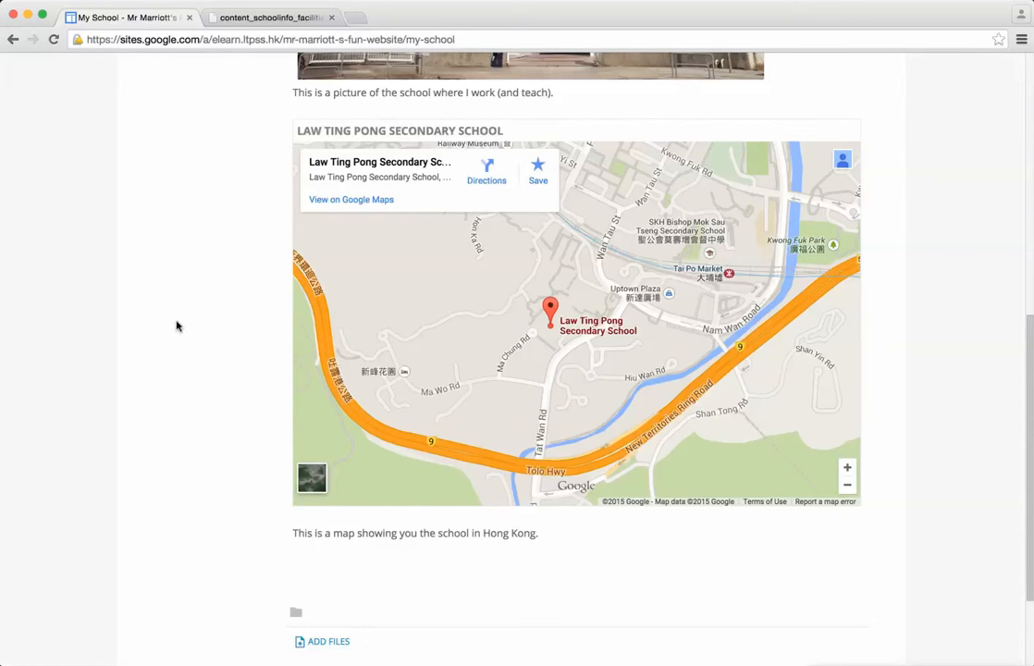
pyautogui.scroll(-3, 177, 325)
pyautogui.scroll(10, 177, 325)
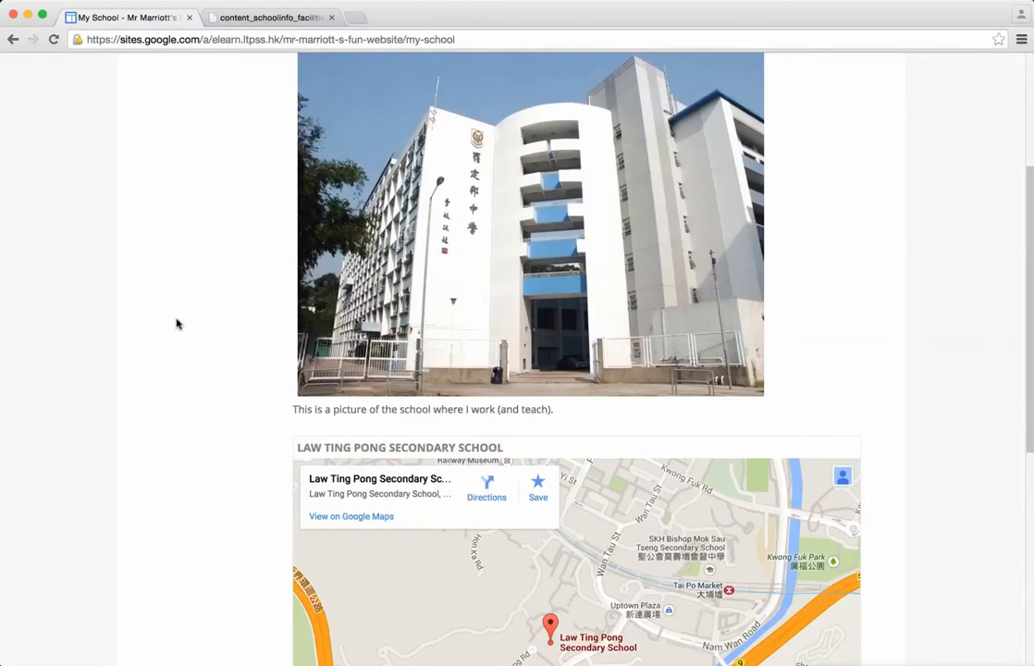
# Step: Look over the saved My School page down to the map, and return to the Home page
pyautogui.scroll(-4, 177, 323)
pyautogui.scroll(-3, 177, 325)
pyautogui.scroll(10, 177, 324)
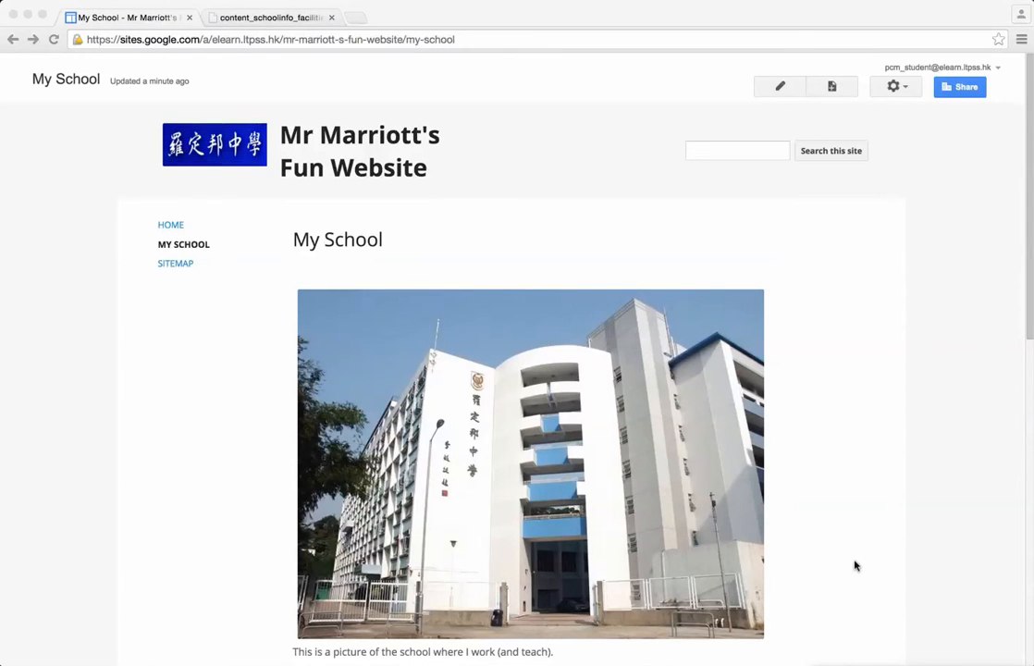
pyautogui.click(172, 225)
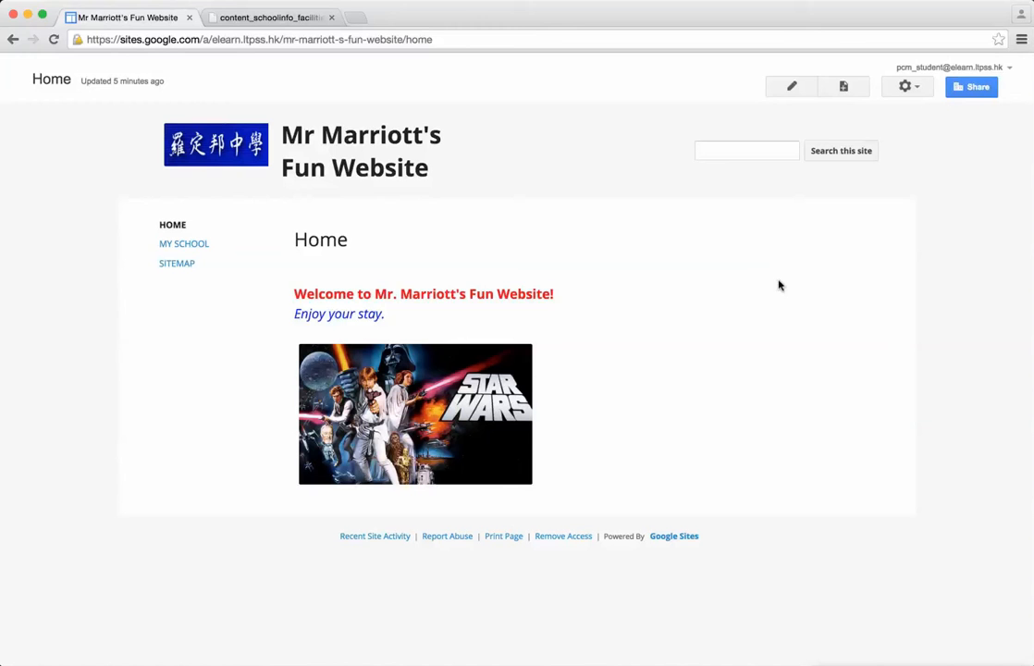
# Step: Open the Themes, Colors, and Fonts settings in the site's management area
pyautogui.click(911, 88)
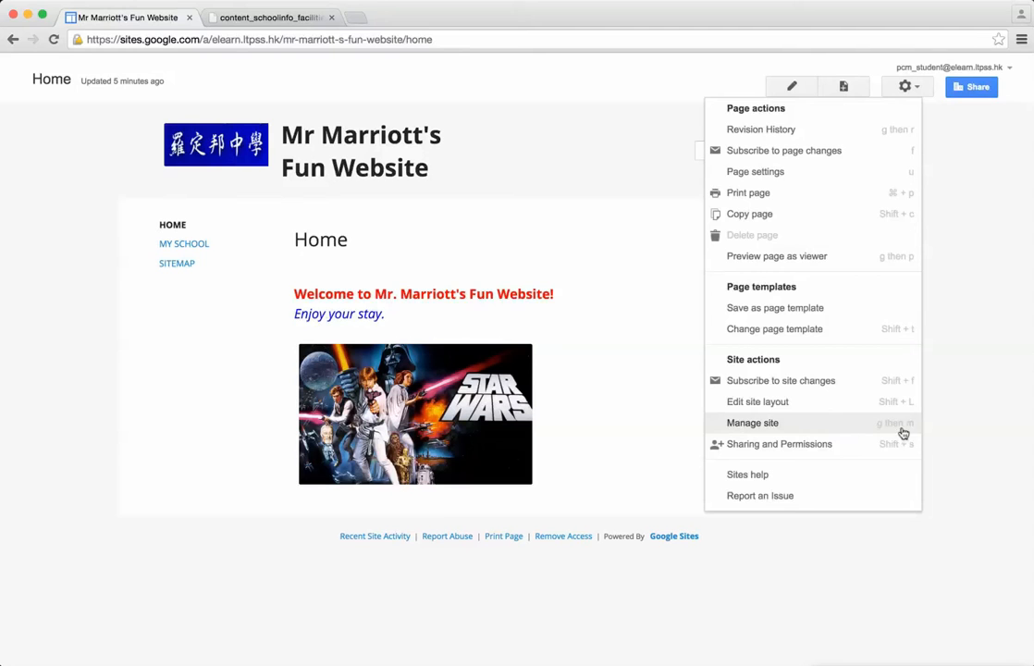
pyautogui.click(945, 427)
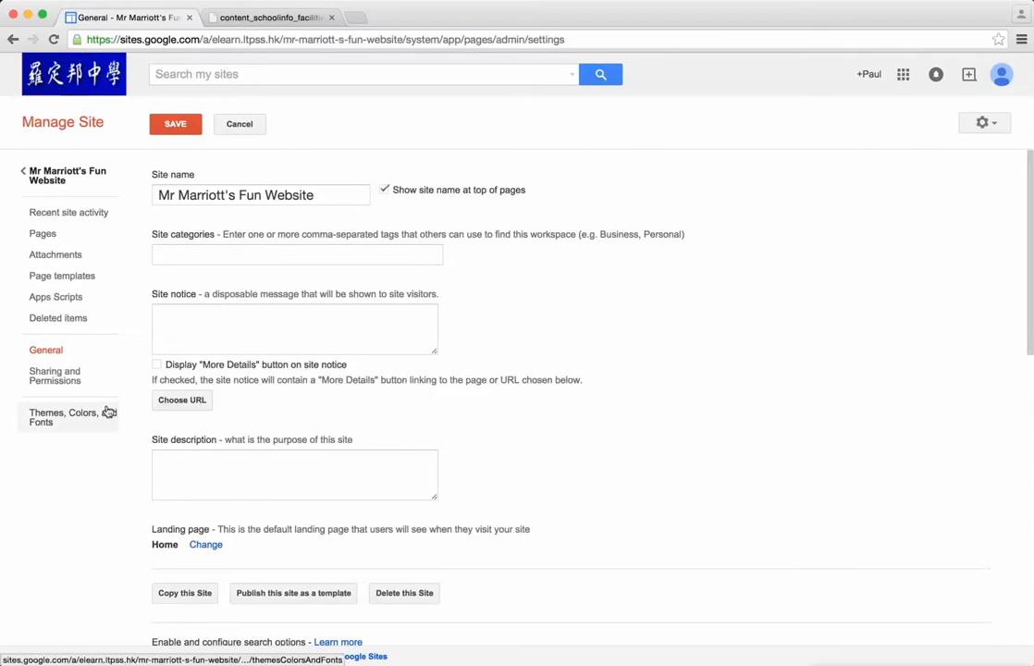
pyautogui.click(52, 422)
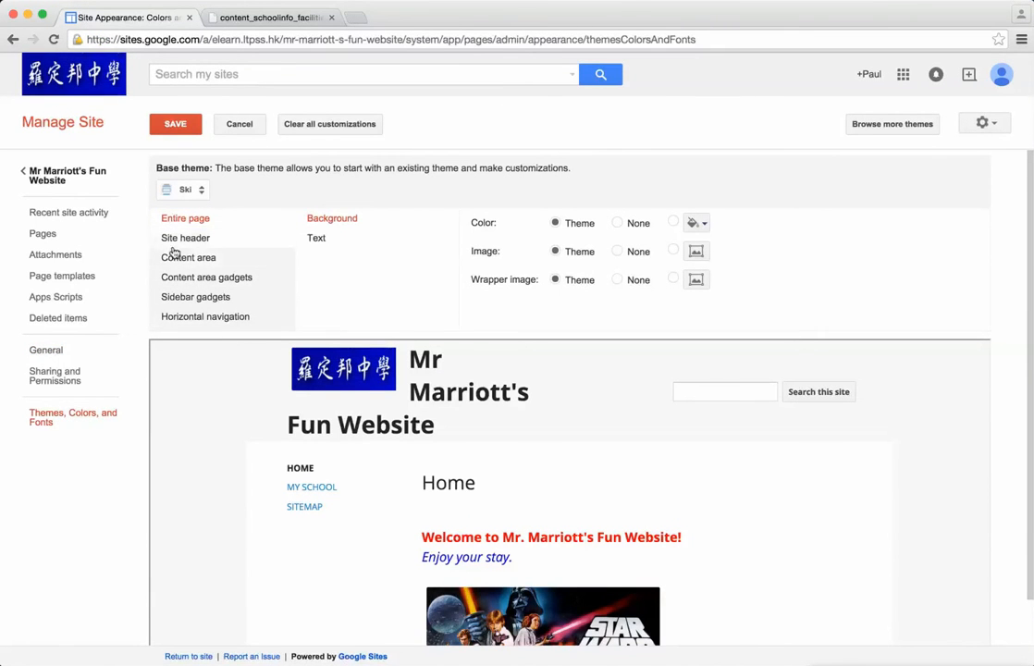
# Step: Try the Rounders and Crystal Panel base themes on the site
pyautogui.click(188, 193)
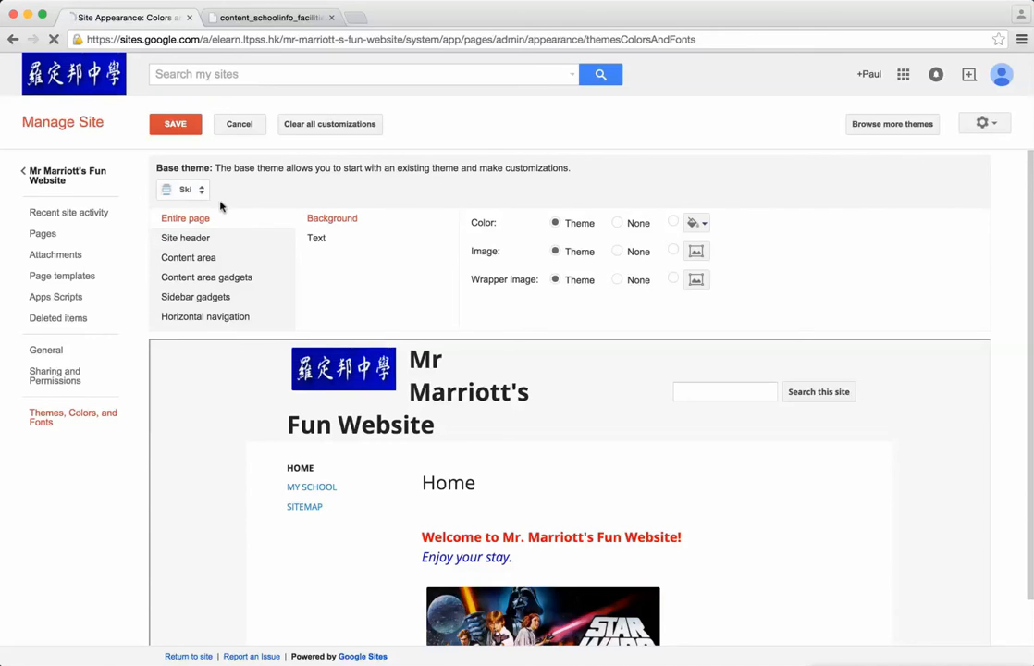
pyautogui.click(168, 193)
pyautogui.click(184, 248)
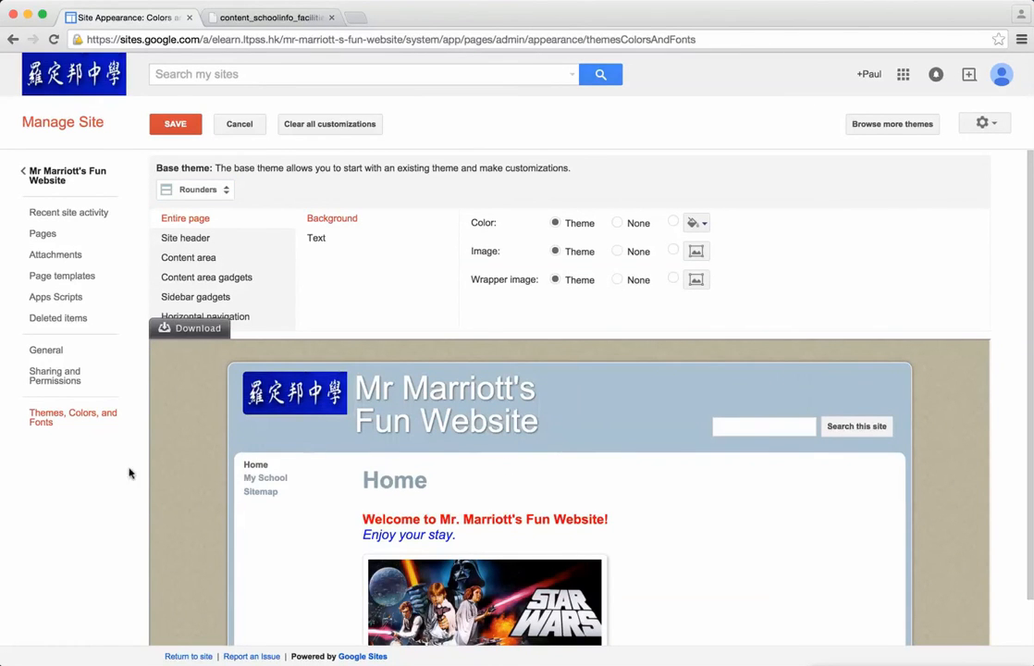
pyautogui.click(224, 191)
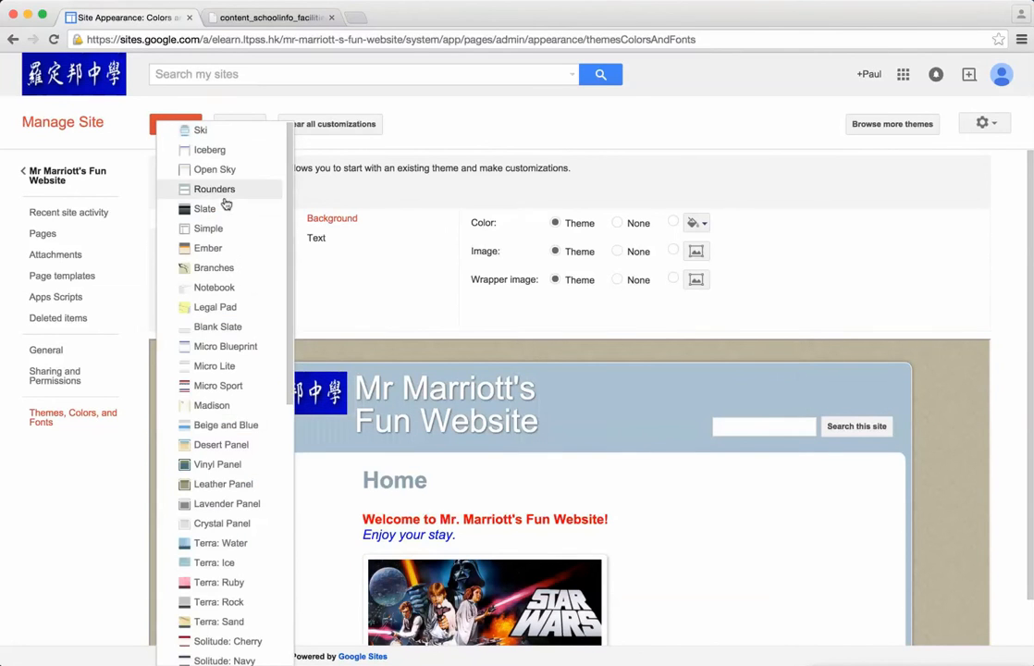
pyautogui.click(211, 526)
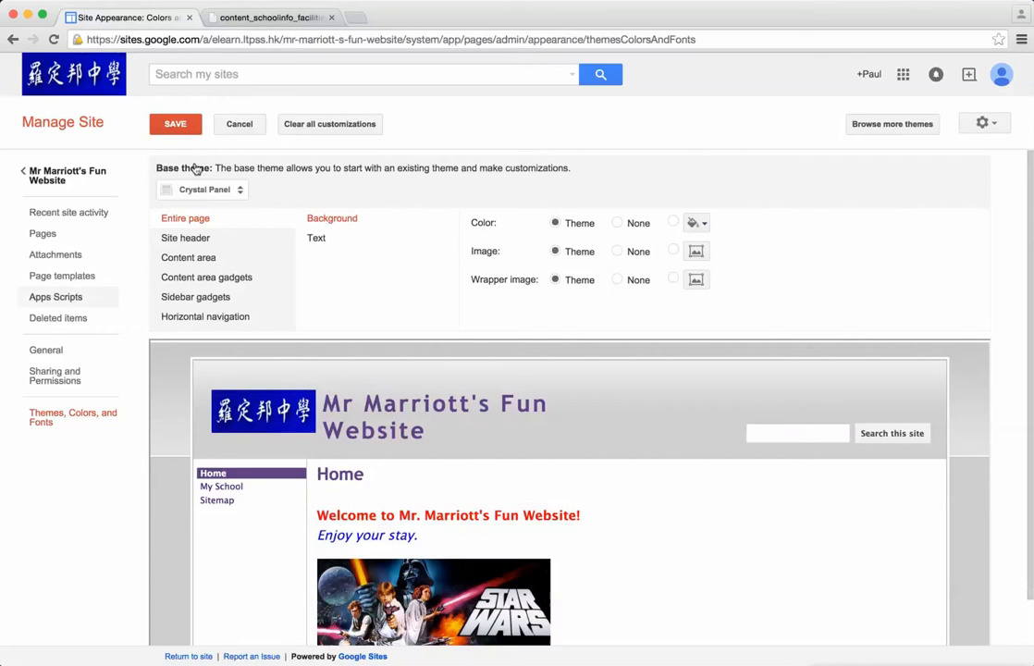
# Step: Set the site's base theme to Treehouse
pyautogui.click(208, 188)
pyautogui.click(216, 523)
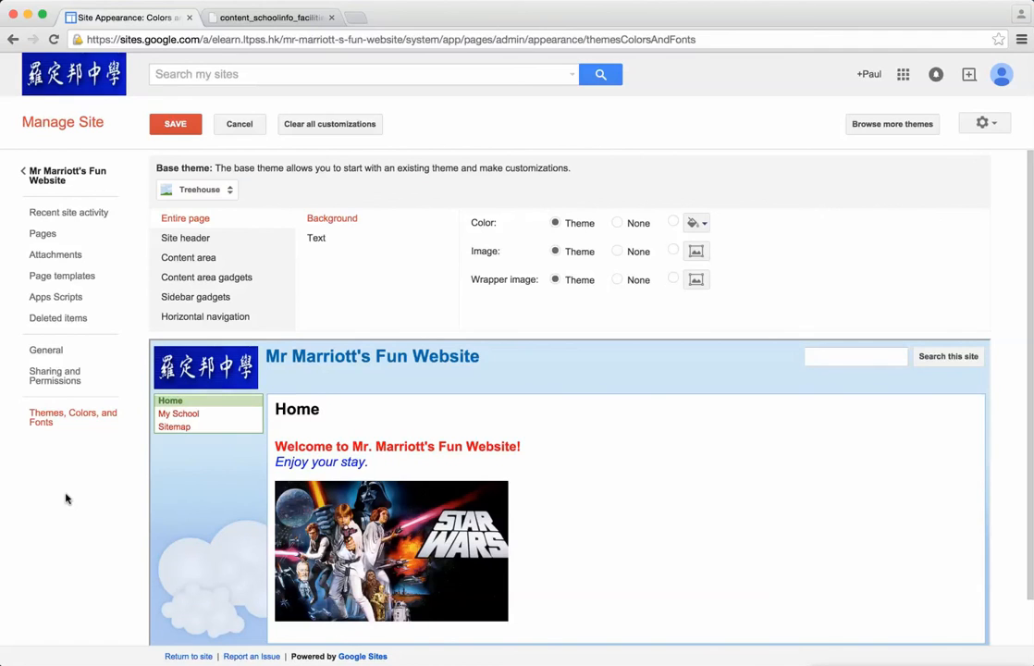
# Step: Set the site header title to the Normal font at 24 pt, trying 36 pt first
pyautogui.click(186, 240)
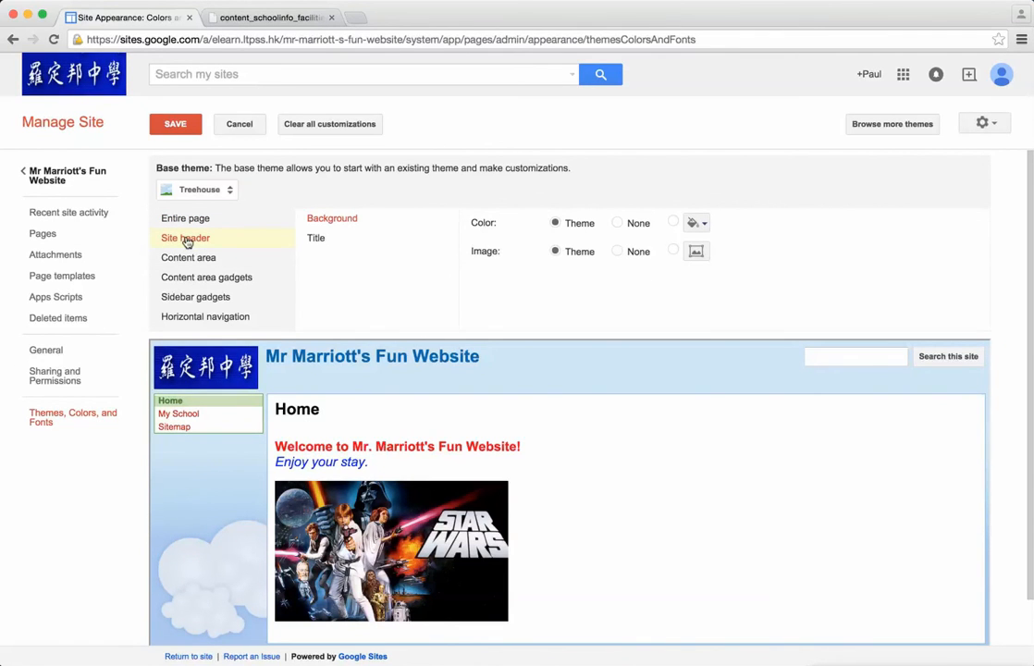
pyautogui.click(201, 260)
pyautogui.click(199, 242)
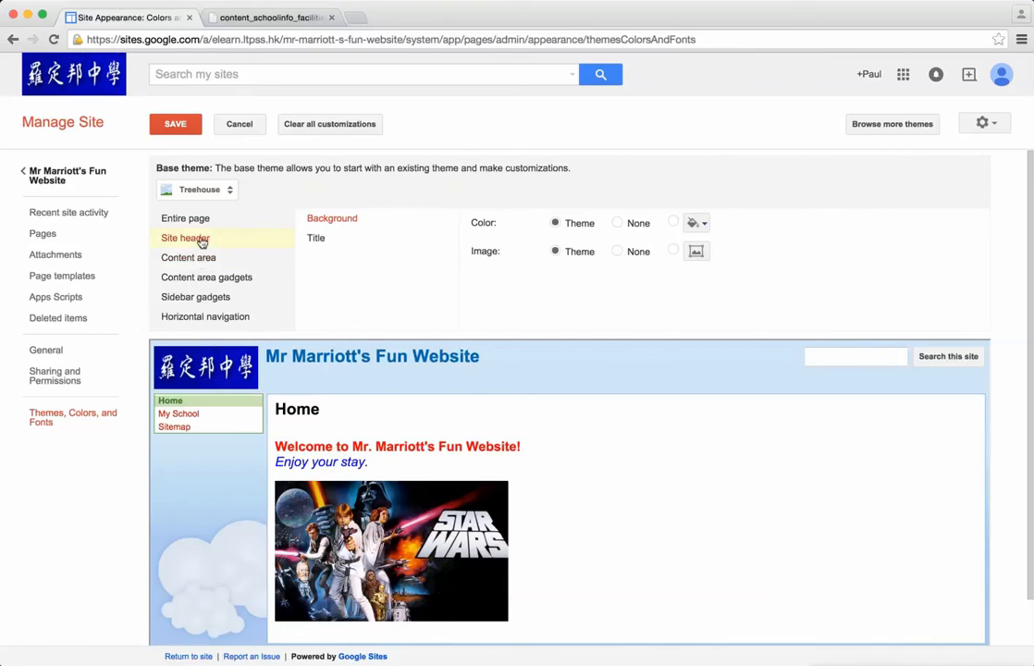
pyautogui.click(324, 241)
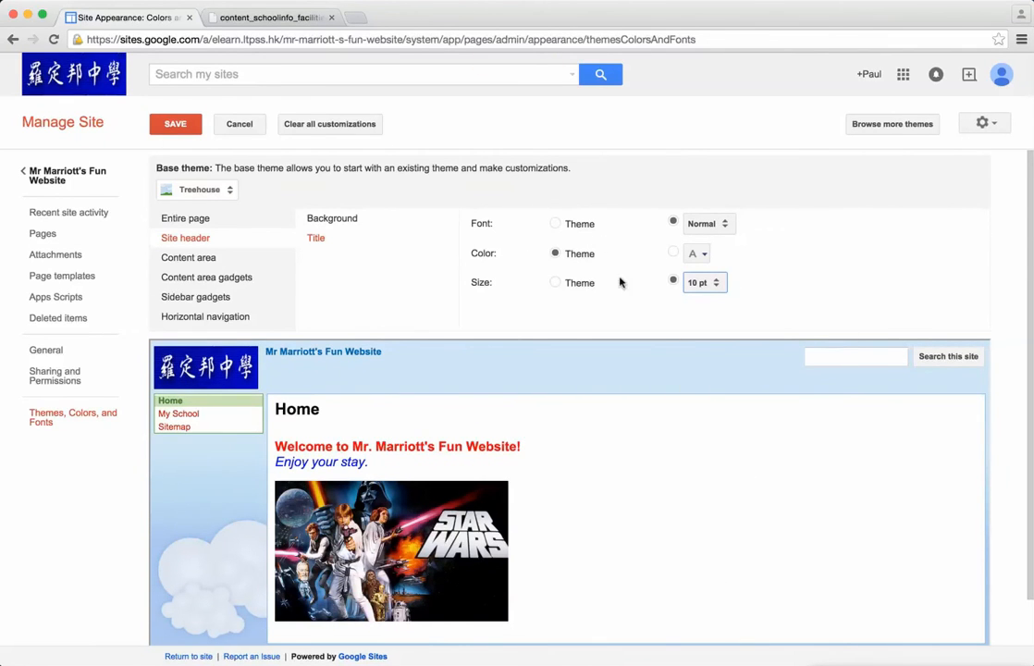
pyautogui.click(699, 282)
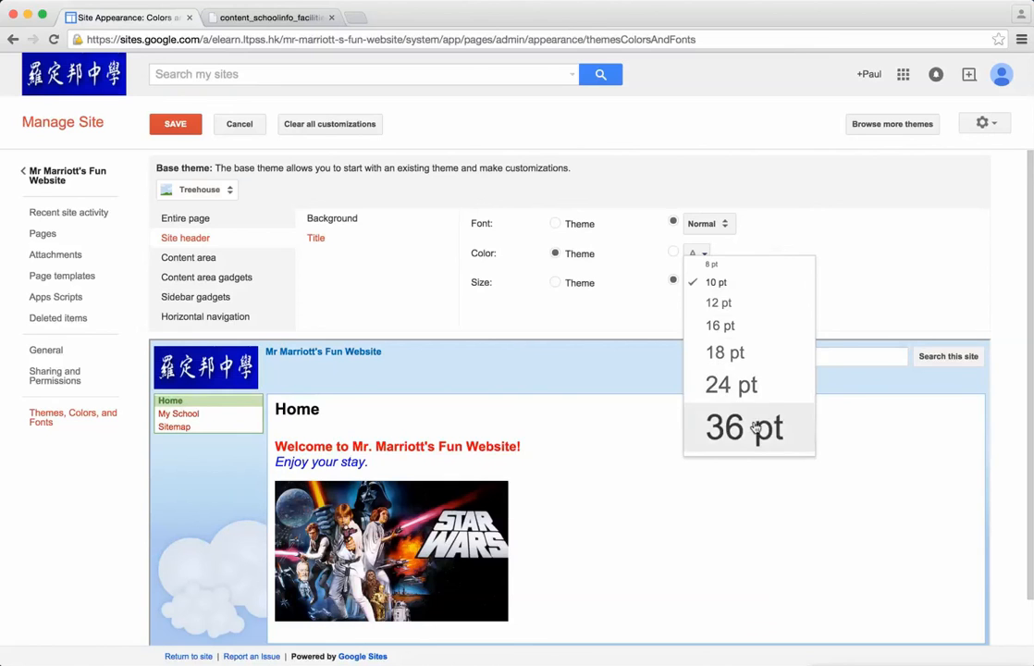
pyautogui.click(761, 430)
pyautogui.click(707, 282)
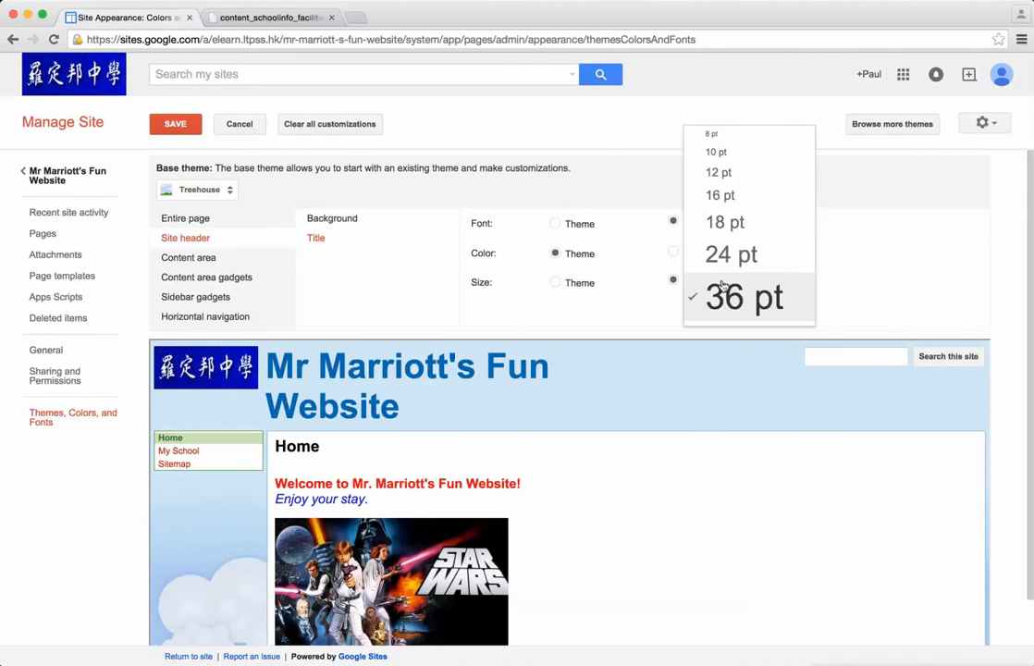
pyautogui.click(737, 265)
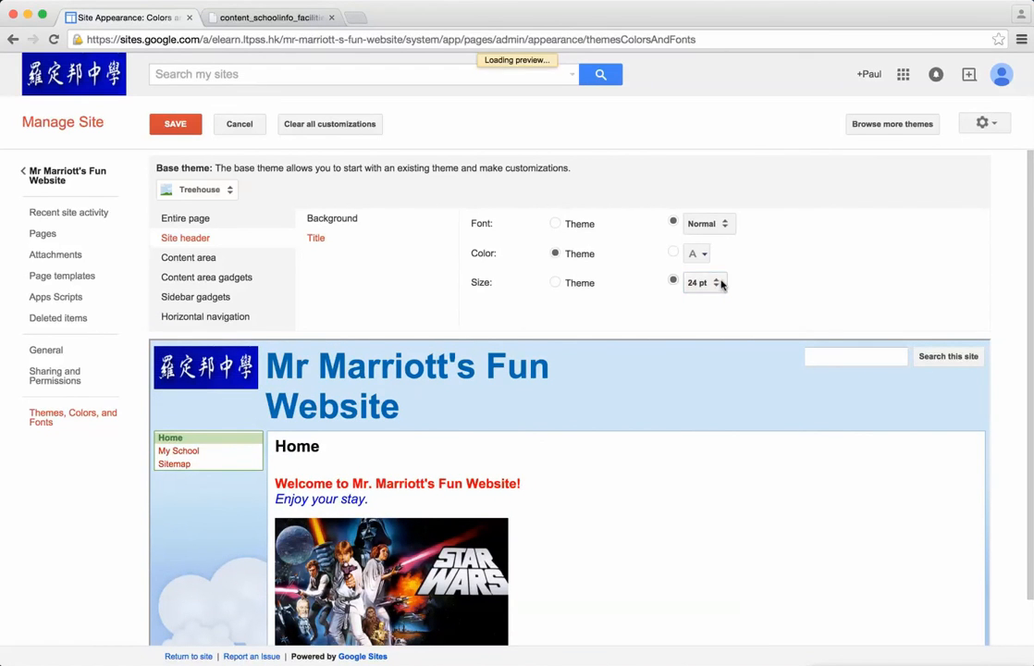
pyautogui.click(719, 283)
pyautogui.click(596, 308)
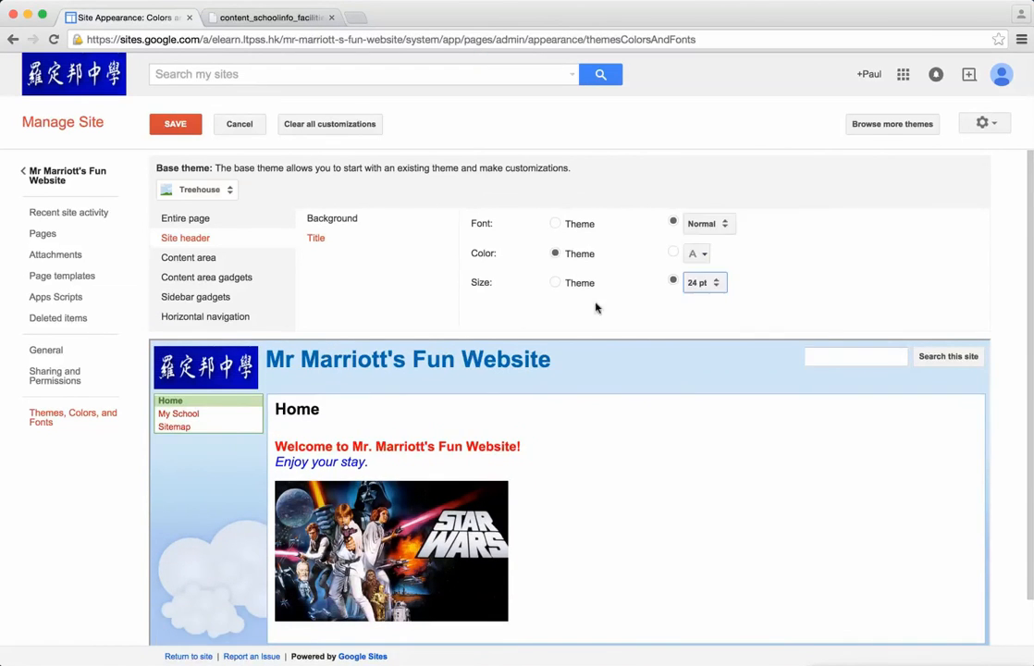
# Step: Try to use the Supertree Grove picture from the Desktop as the site header's background image
pyautogui.click(345, 221)
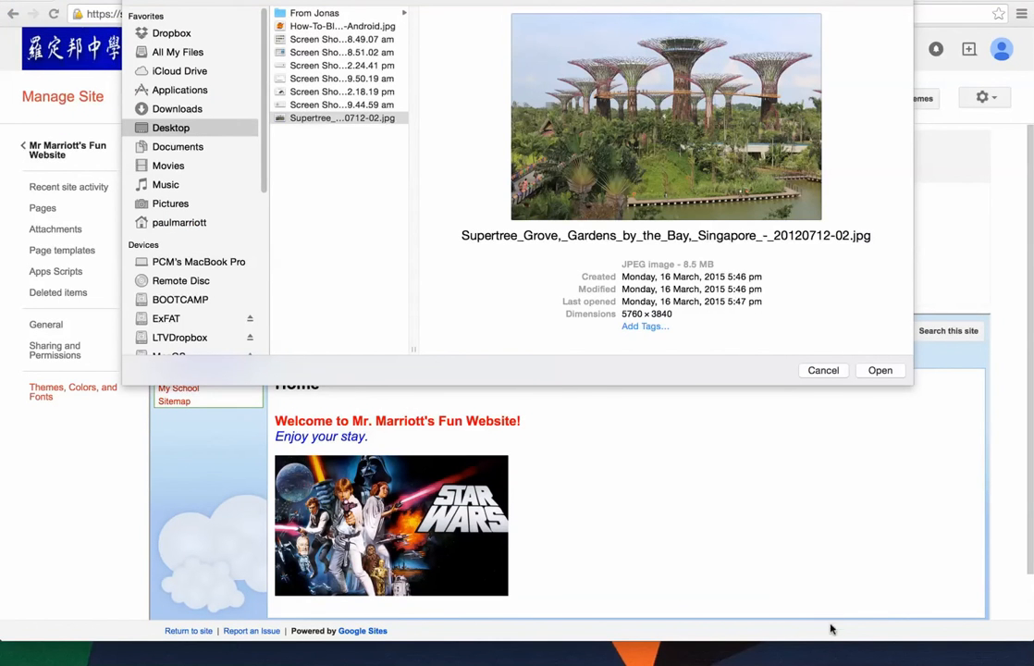
pyautogui.click(880, 371)
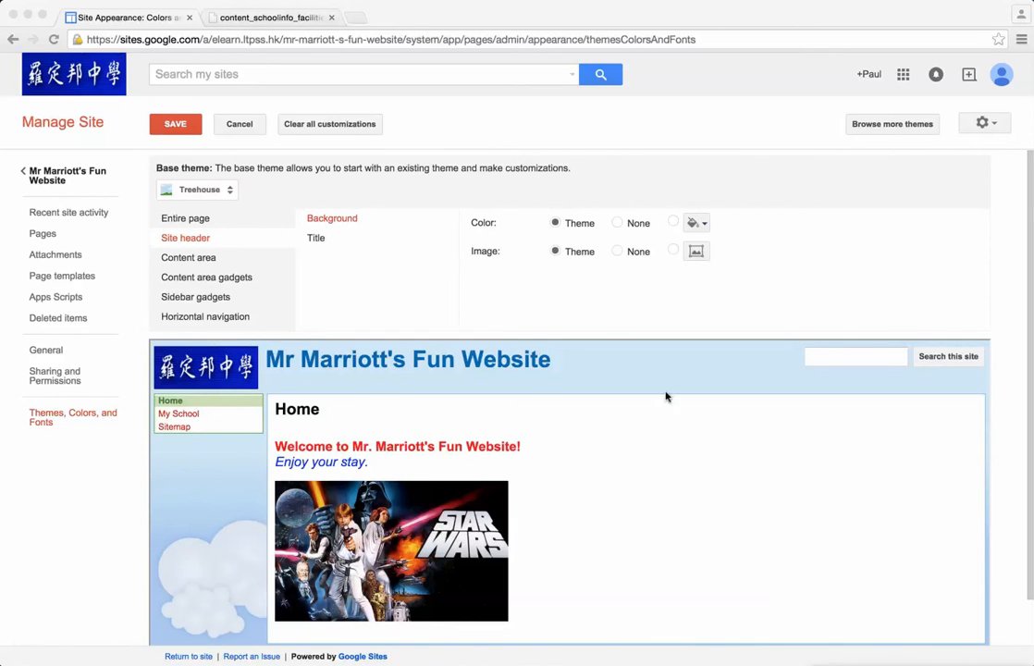
# Step: Save the theme changes and return to the site's Home page
pyautogui.click(174, 124)
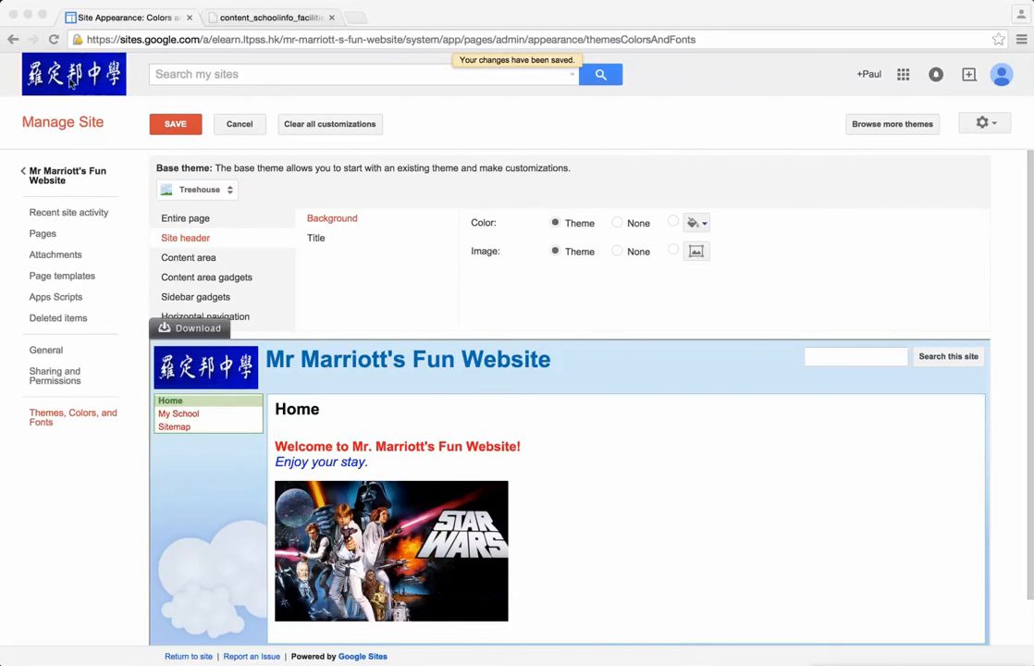
pyautogui.click(59, 180)
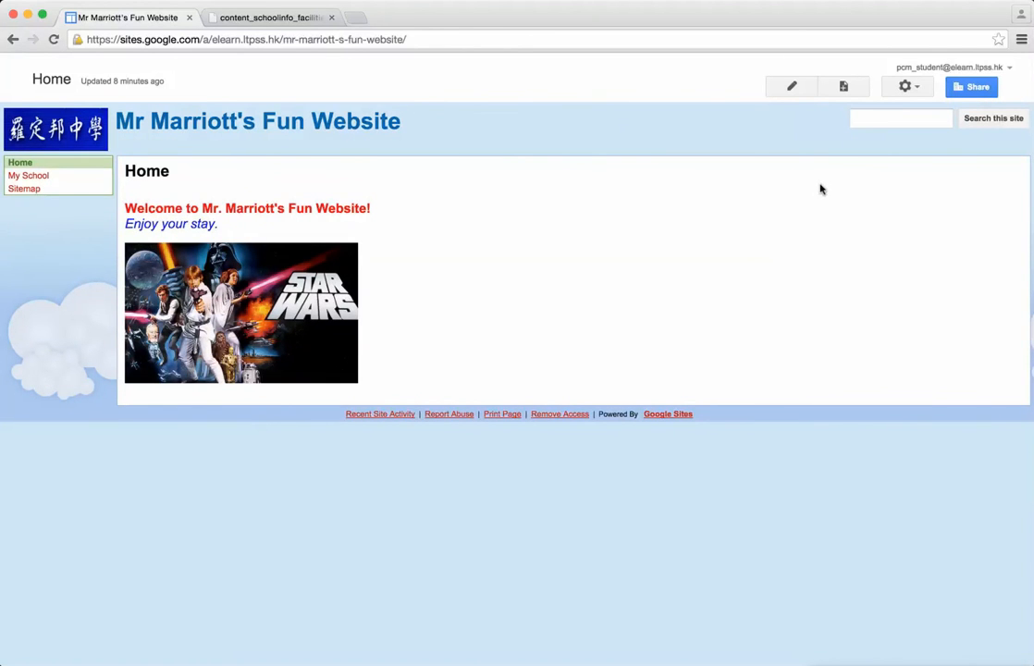
# Step: Open the site's sharing settings, set access to "Anyone with the link", and save
pyautogui.click(978, 88)
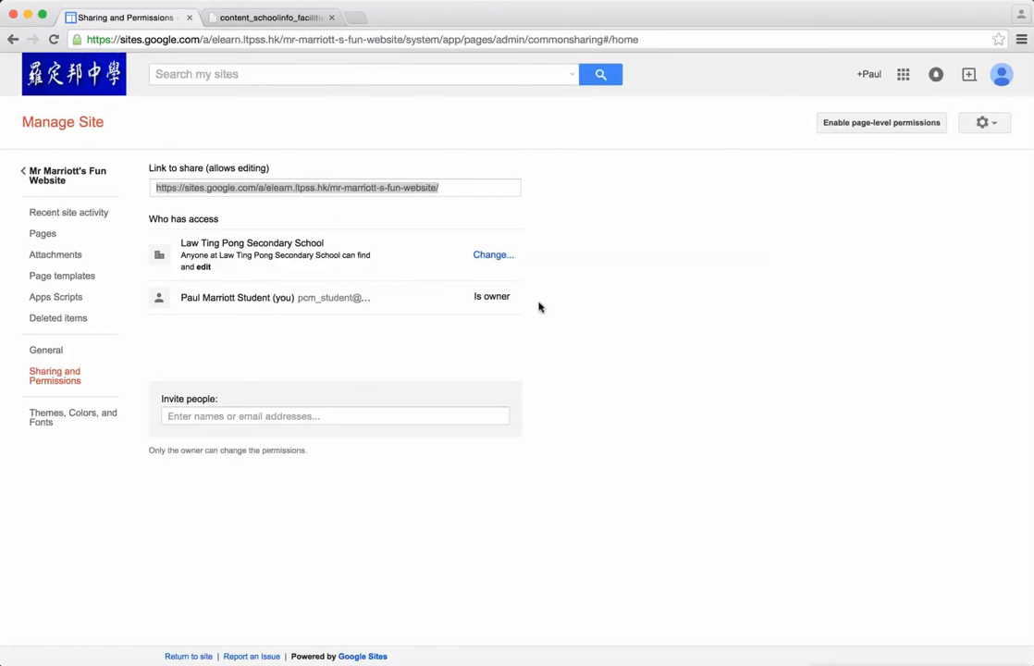
pyautogui.click(490, 255)
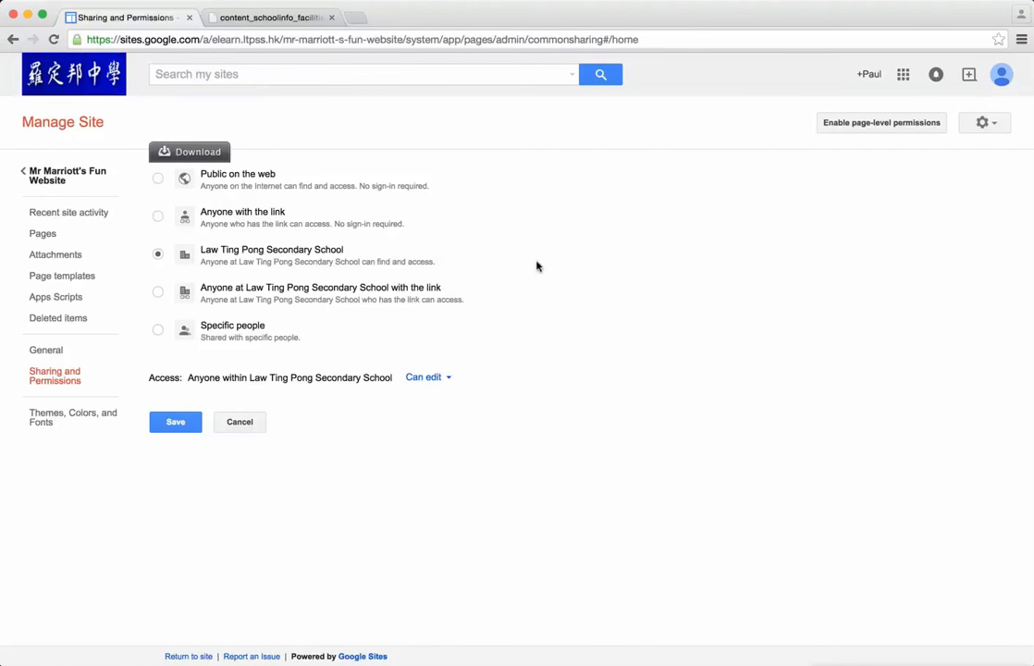
pyautogui.click(158, 179)
pyautogui.click(158, 216)
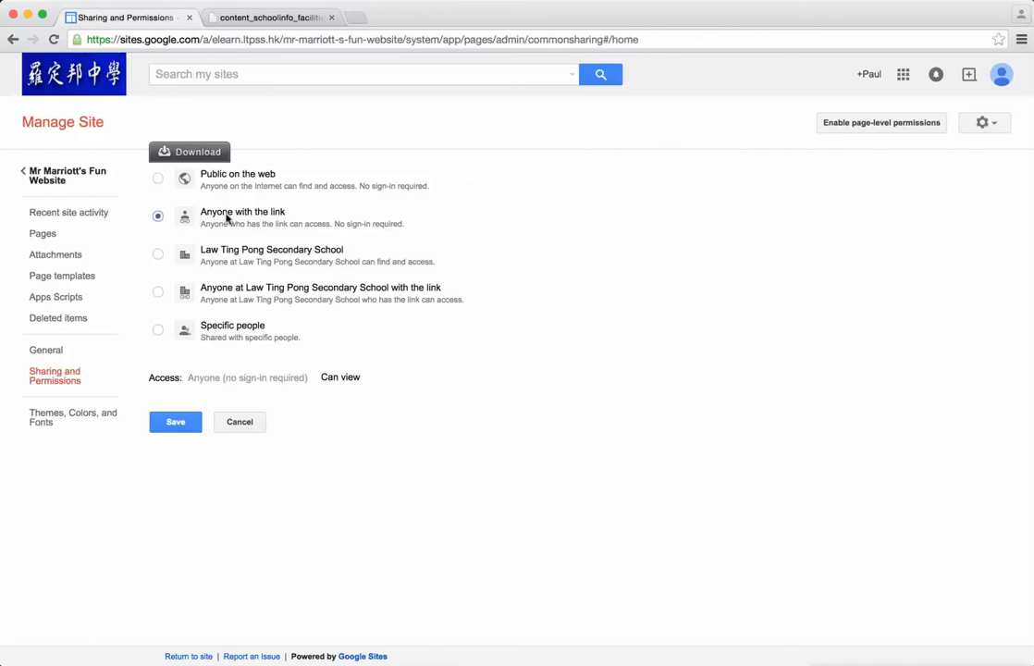
pyautogui.click(175, 423)
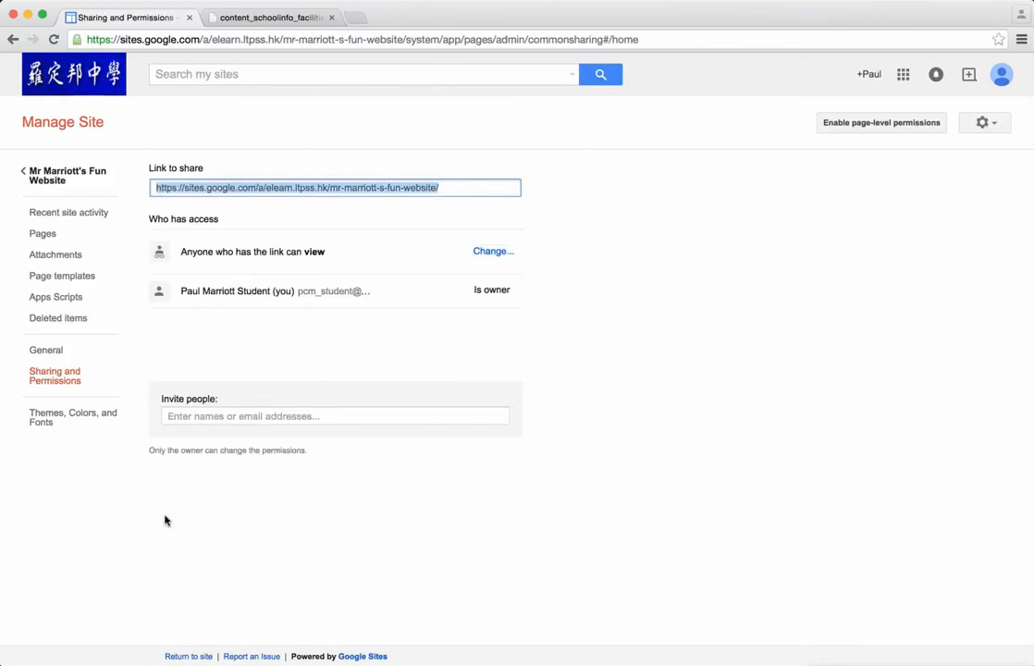
# Step: Restrict the site's access to "Specific people" and save the sharing setting
pyautogui.click(491, 253)
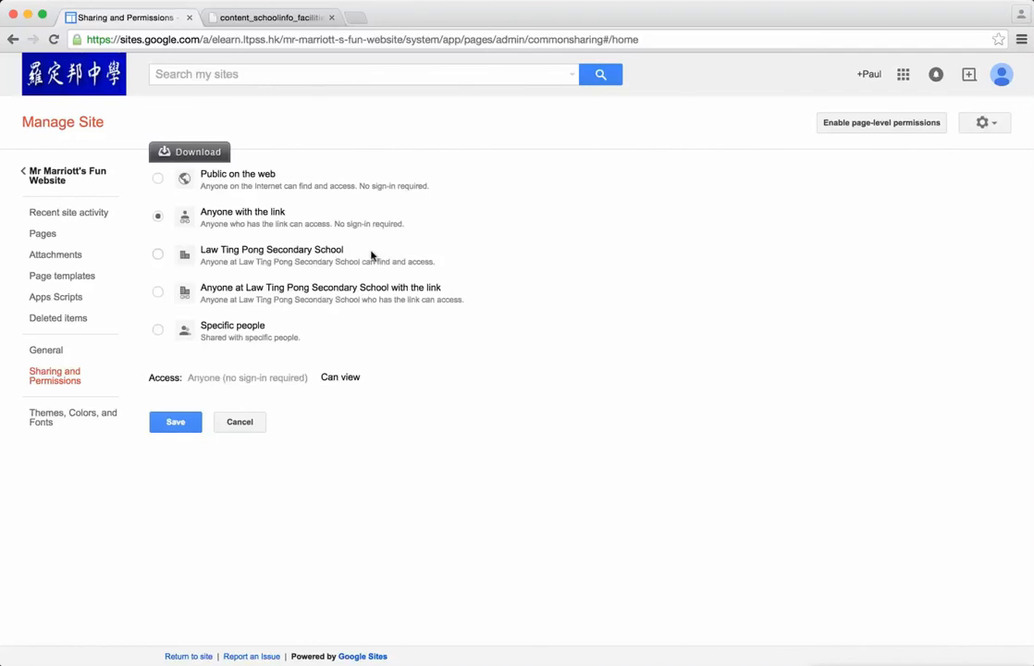
pyautogui.click(157, 254)
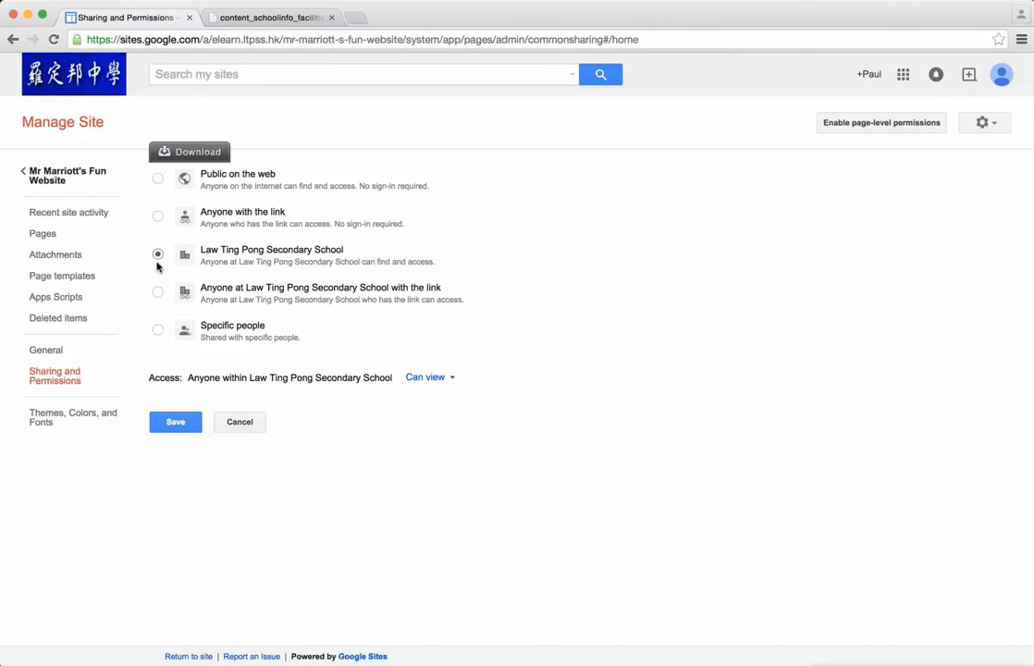
pyautogui.click(157, 330)
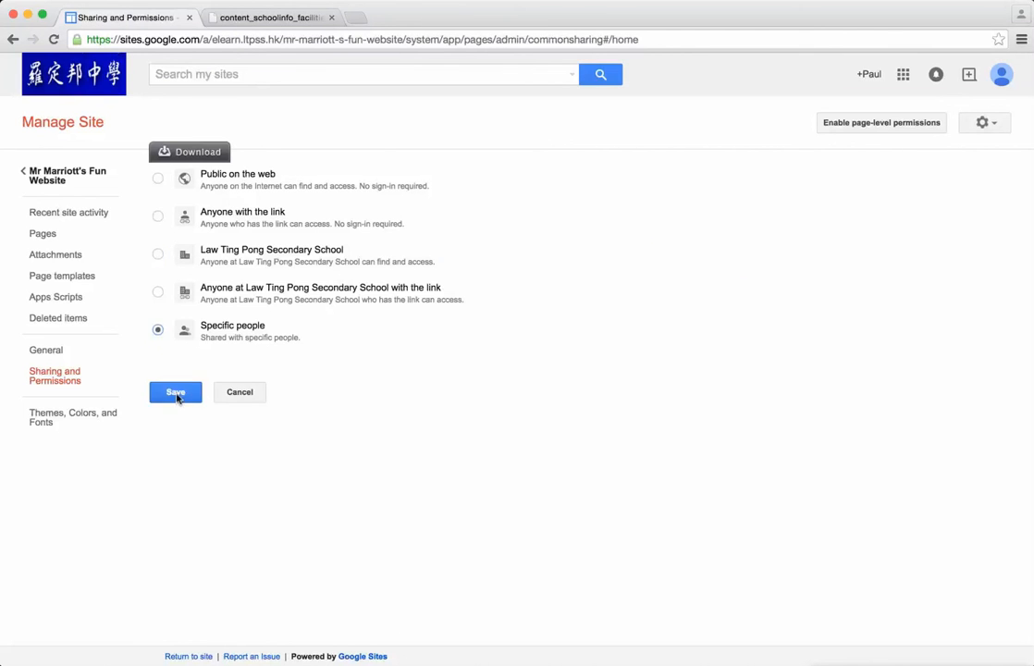
pyautogui.click(176, 396)
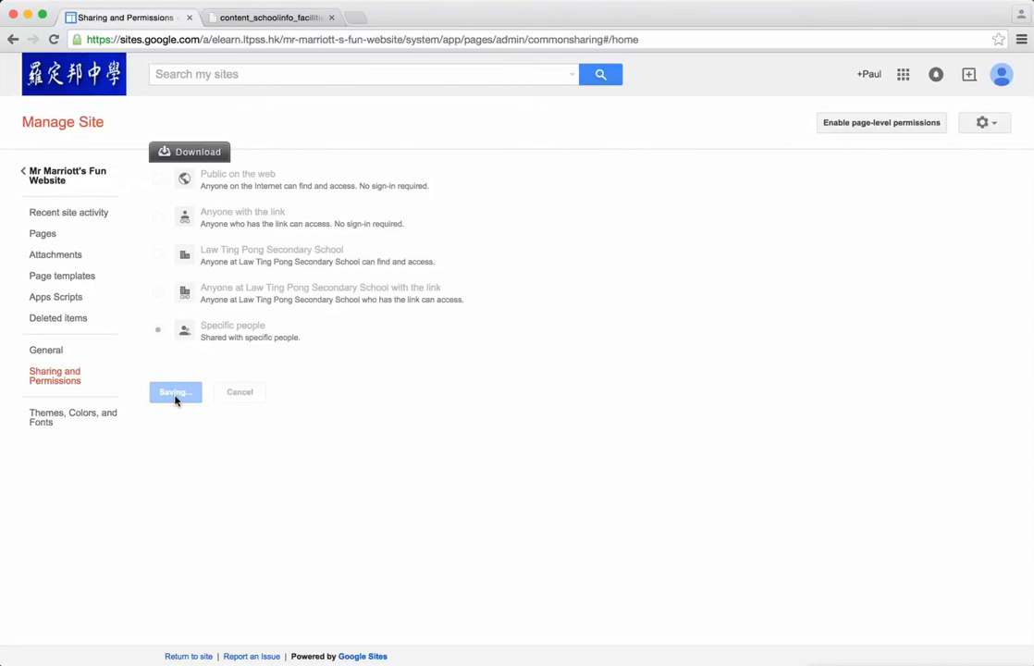
# Step: Open the form for inviting people and examine its permission levels without changing them
pyautogui.click(252, 415)
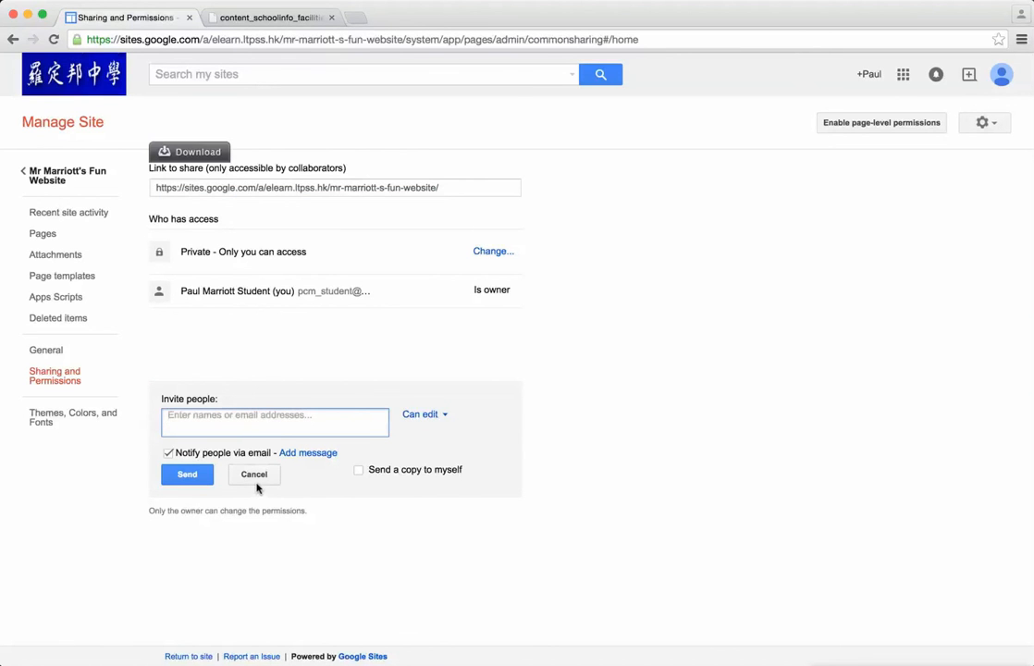
pyautogui.click(422, 415)
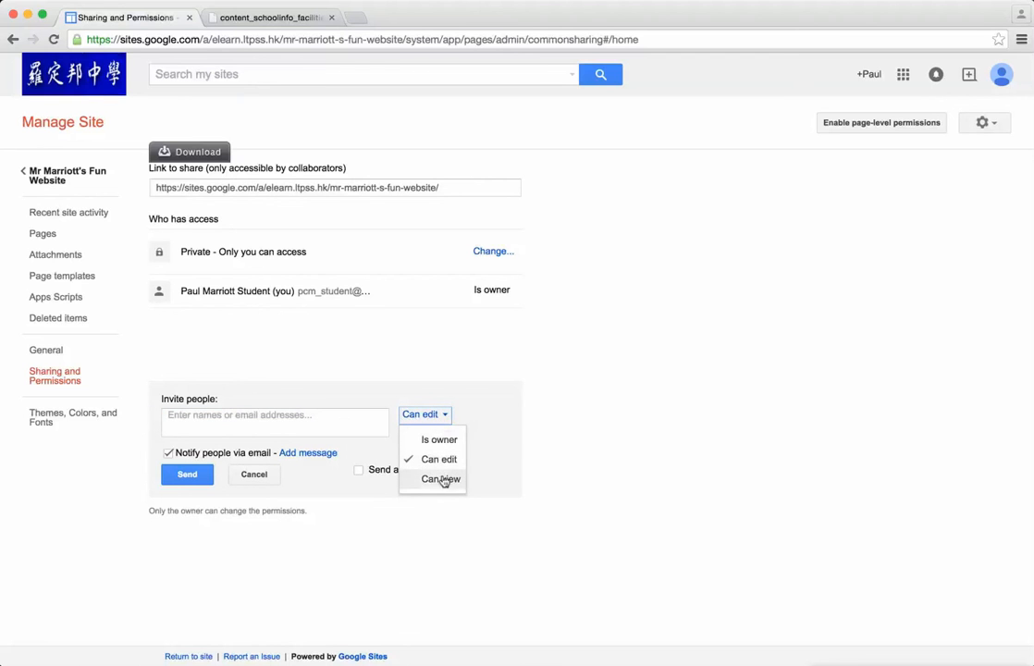
pyautogui.click(602, 415)
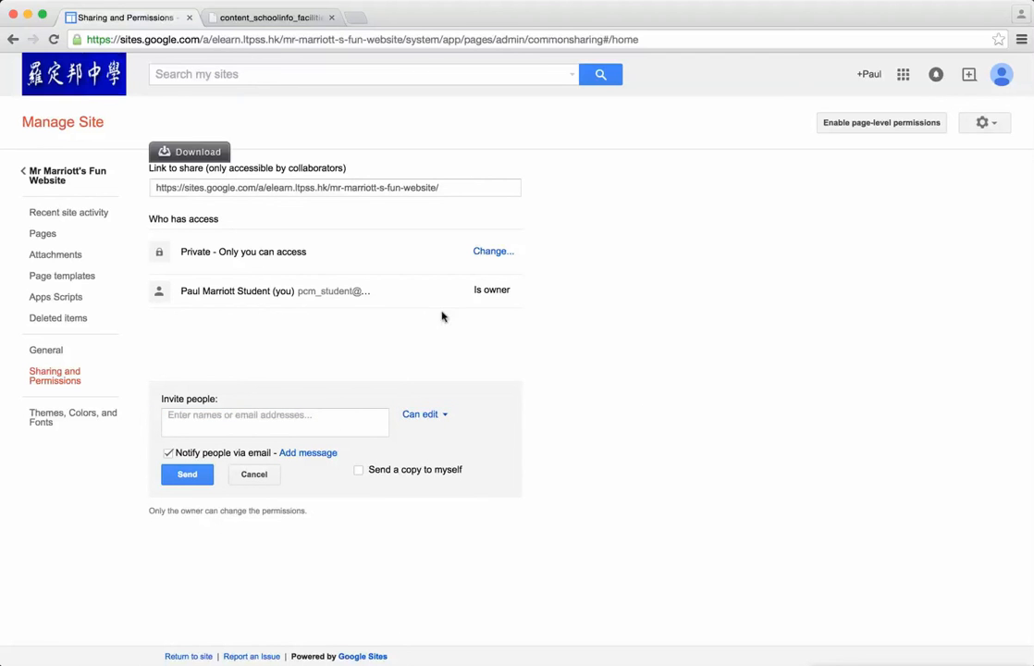
# Step: Change the site's access from private back to "Anyone with the link" and save
pyautogui.click(484, 253)
pyautogui.click(157, 215)
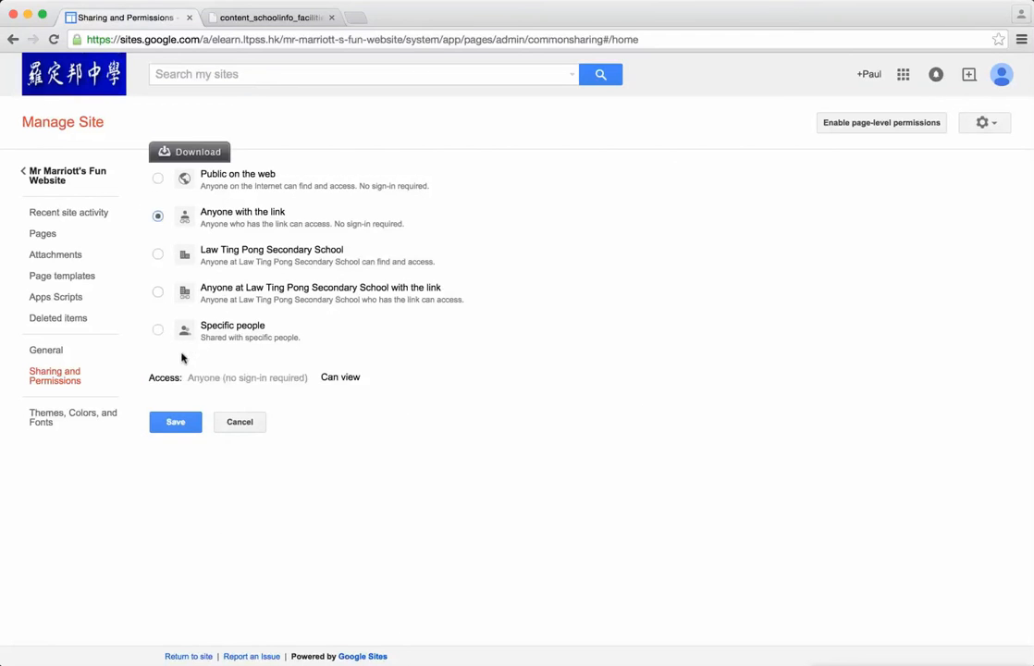
pyautogui.click(190, 422)
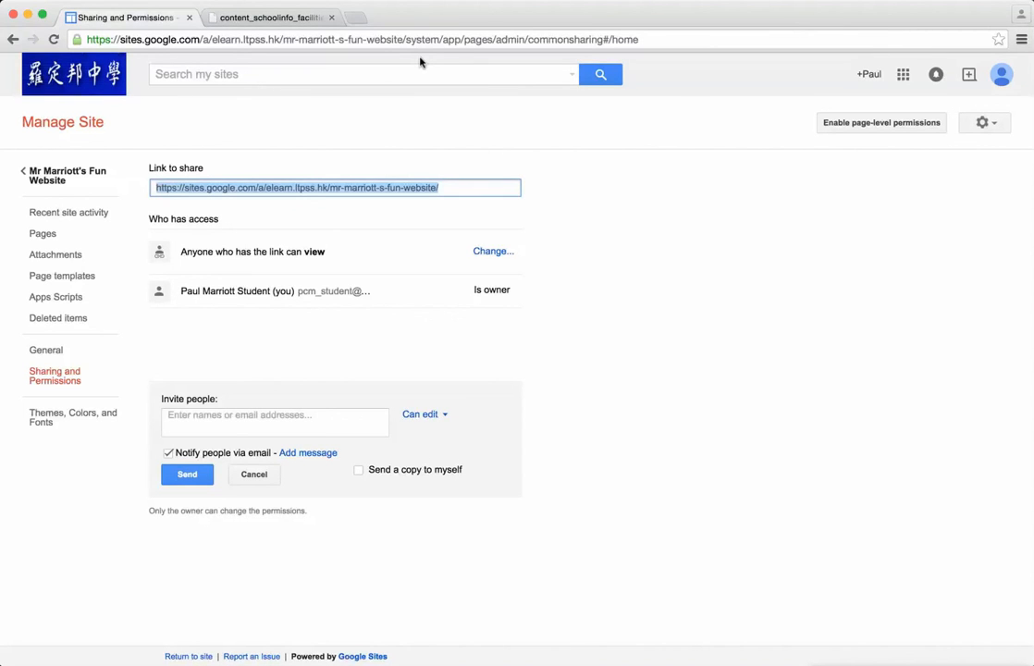
# Step: Toggle the invitation's email notification option and cancel the empty invitation
pyautogui.click(193, 480)
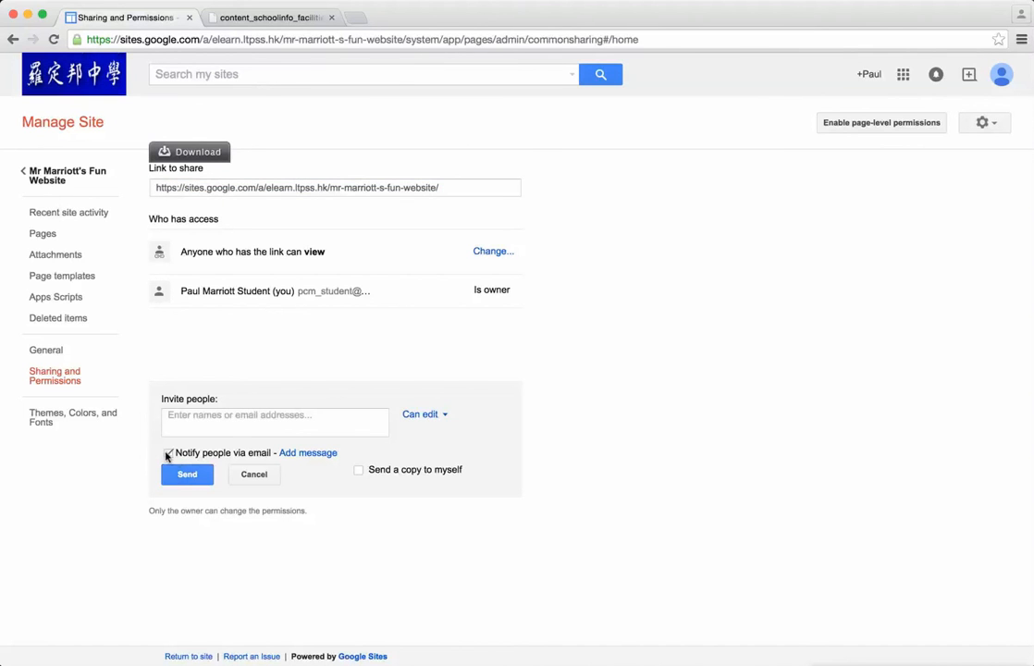
pyautogui.click(168, 452)
pyautogui.click(182, 474)
pyautogui.click(167, 452)
pyautogui.click(182, 474)
pyautogui.click(225, 473)
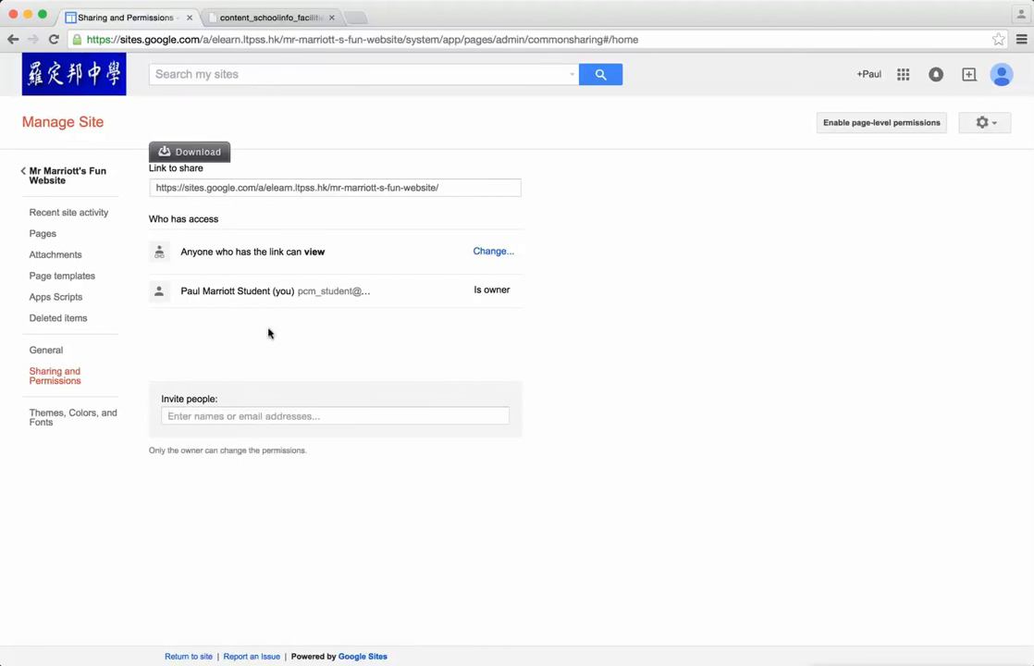
# Step: Return to the site and review the My School page's picture and map in the new theme
pyautogui.click(65, 179)
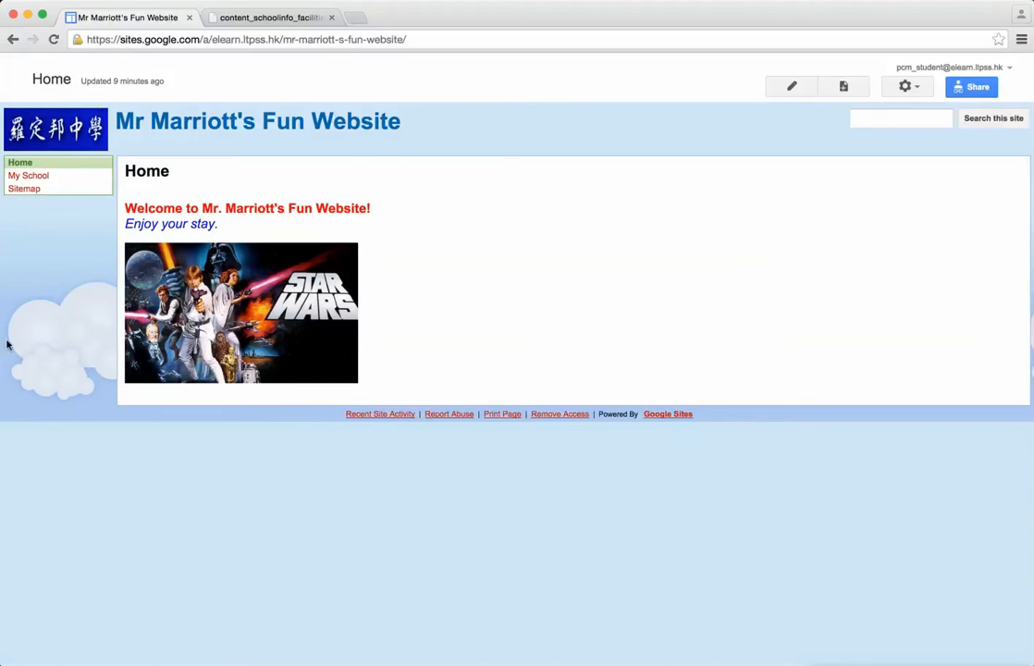
pyautogui.click(28, 176)
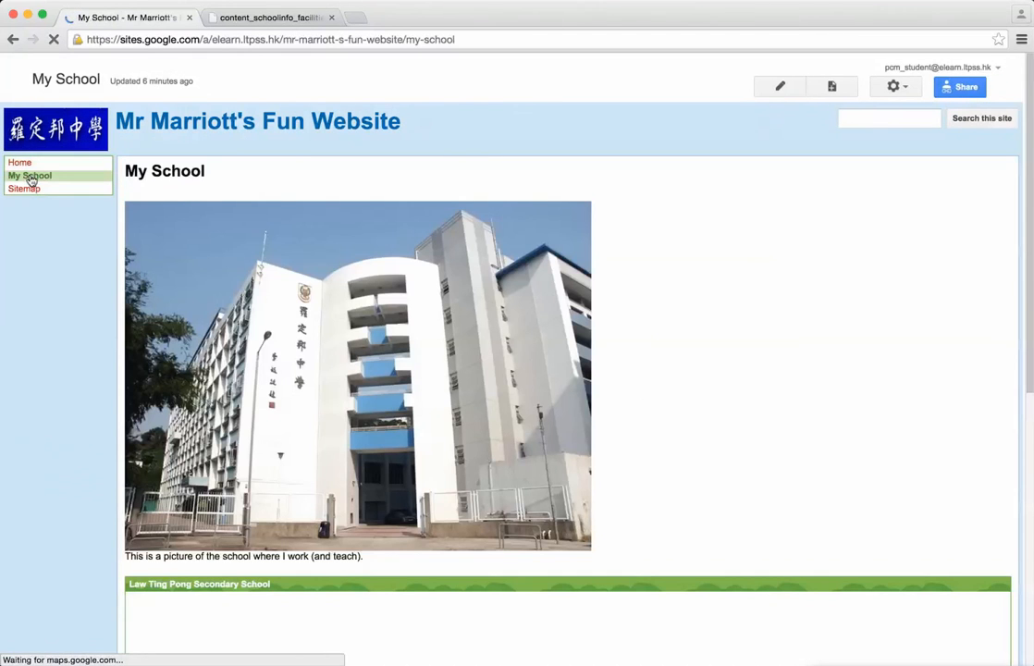
pyautogui.scroll(-5, 39, 301)
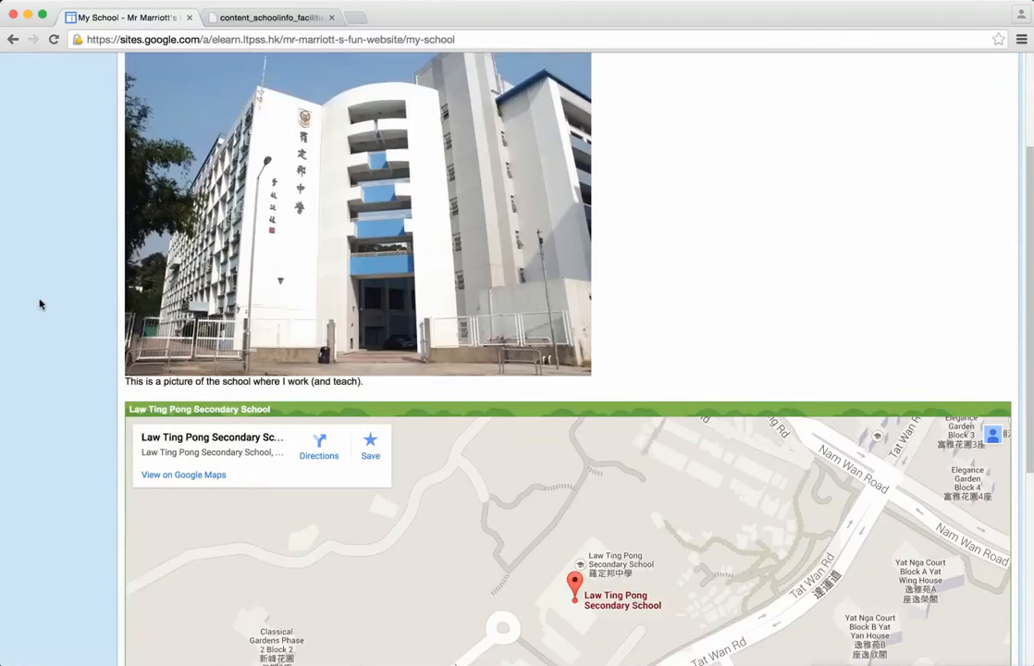
pyautogui.scroll(10, 39, 305)
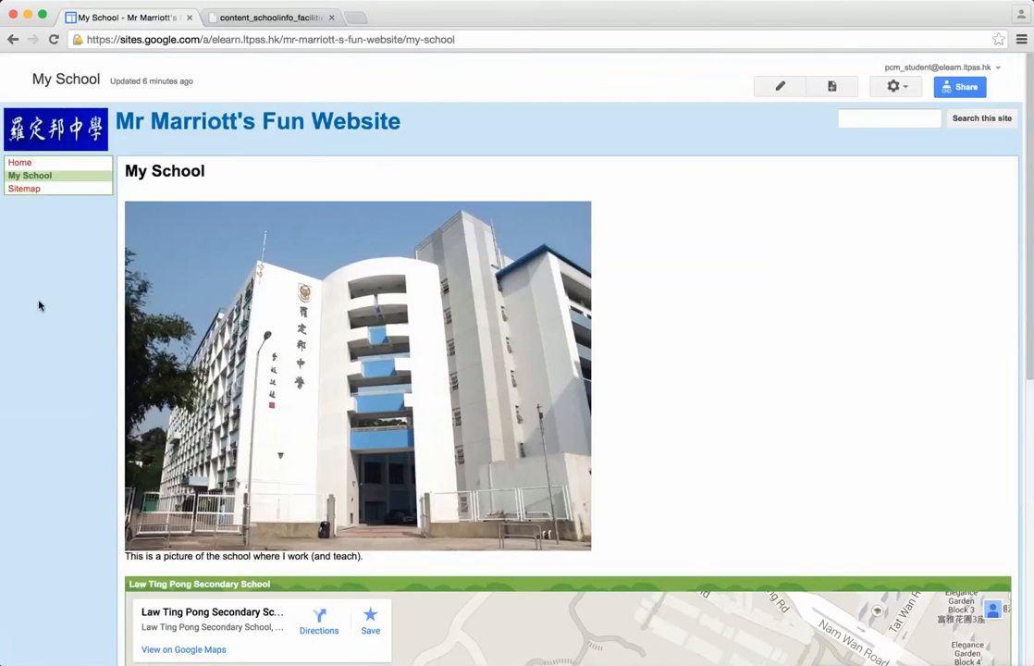